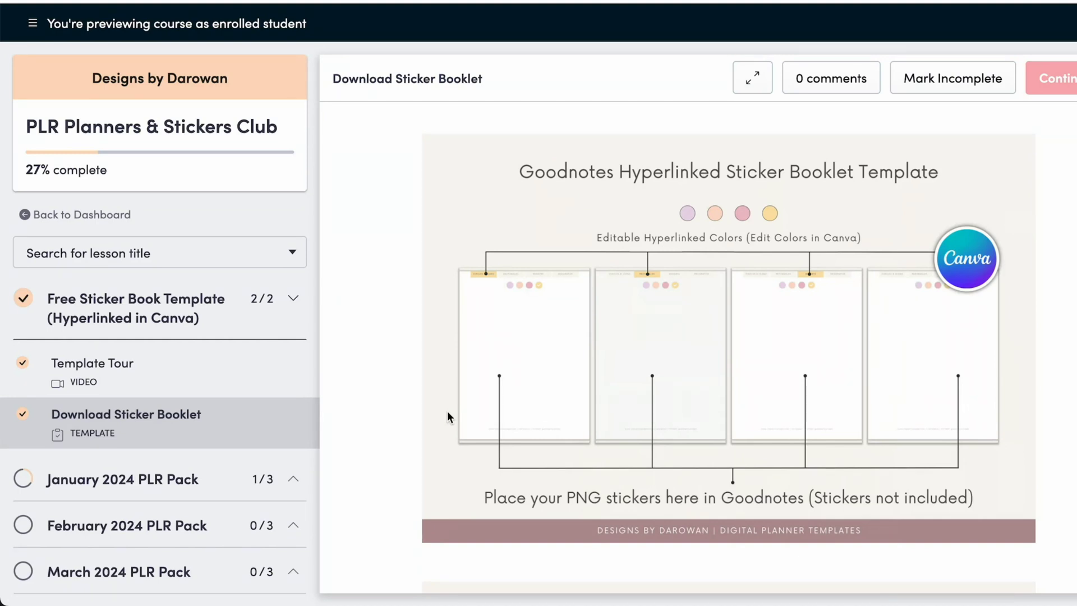
# Step: Review the sticker booklet lesson's details and open the Download PLR Bundle lesson of the January 2024 PLR Pack
pyautogui.scroll(-6, 446, 411)
pyautogui.scroll(-5, 448, 417)
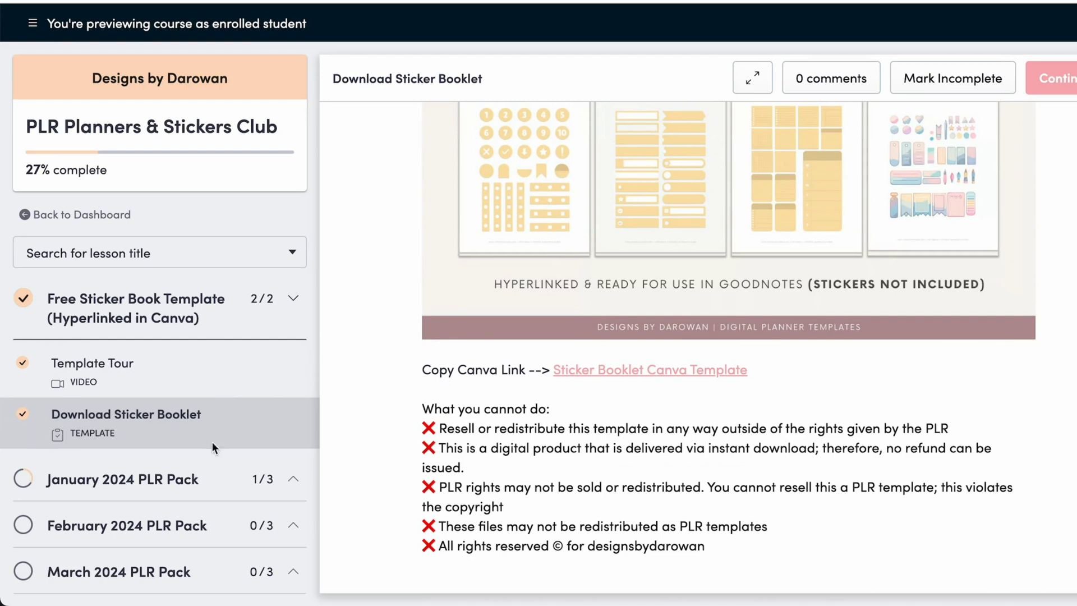
pyautogui.click(287, 485)
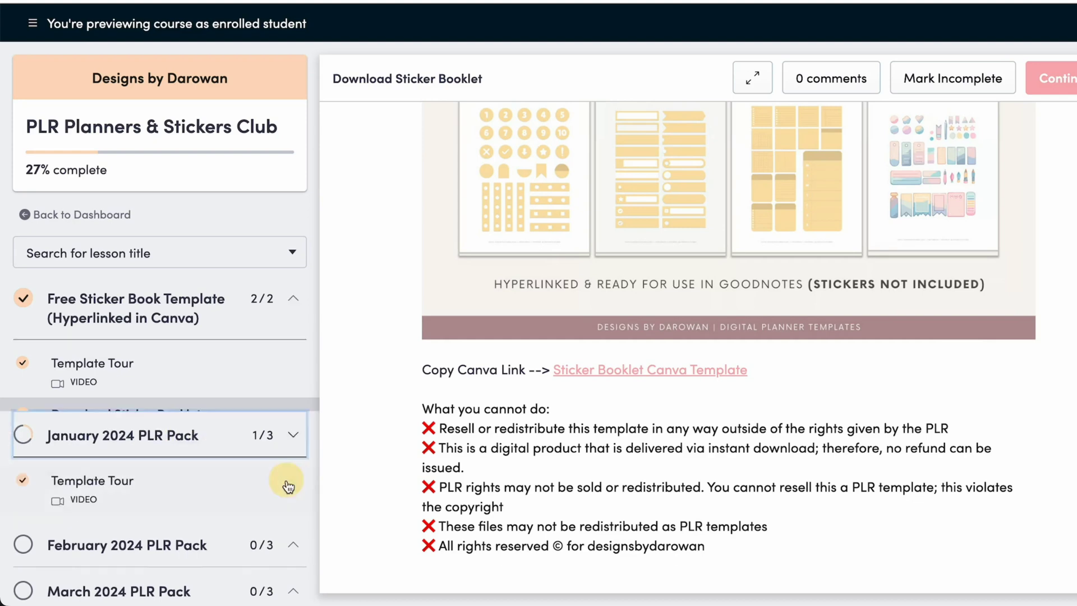
pyautogui.click(288, 486)
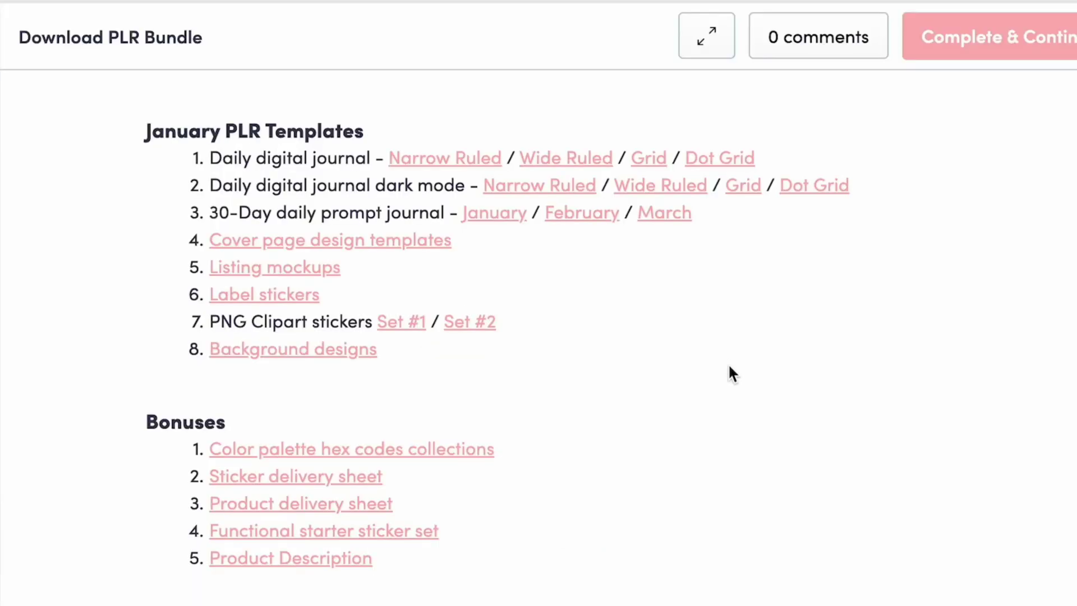
# Step: Examine the January template list, the bonuses, the free resources and the terms for using the templates
pyautogui.scroll(-3, 835, 318)
pyautogui.scroll(3, 835, 319)
pyautogui.scroll(-2, 395, 360)
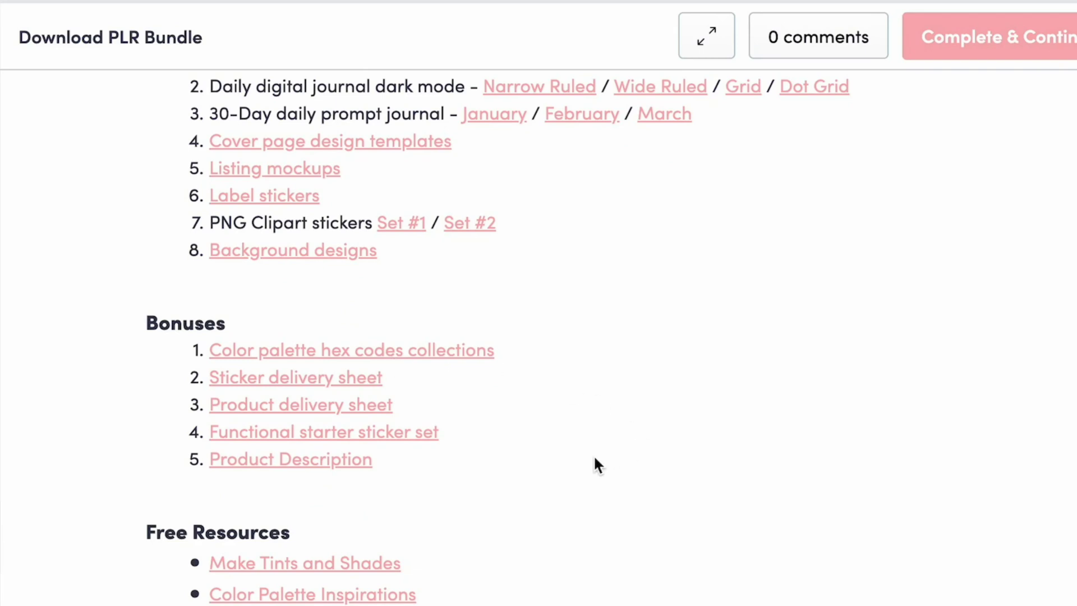
pyautogui.scroll(-1, 573, 458)
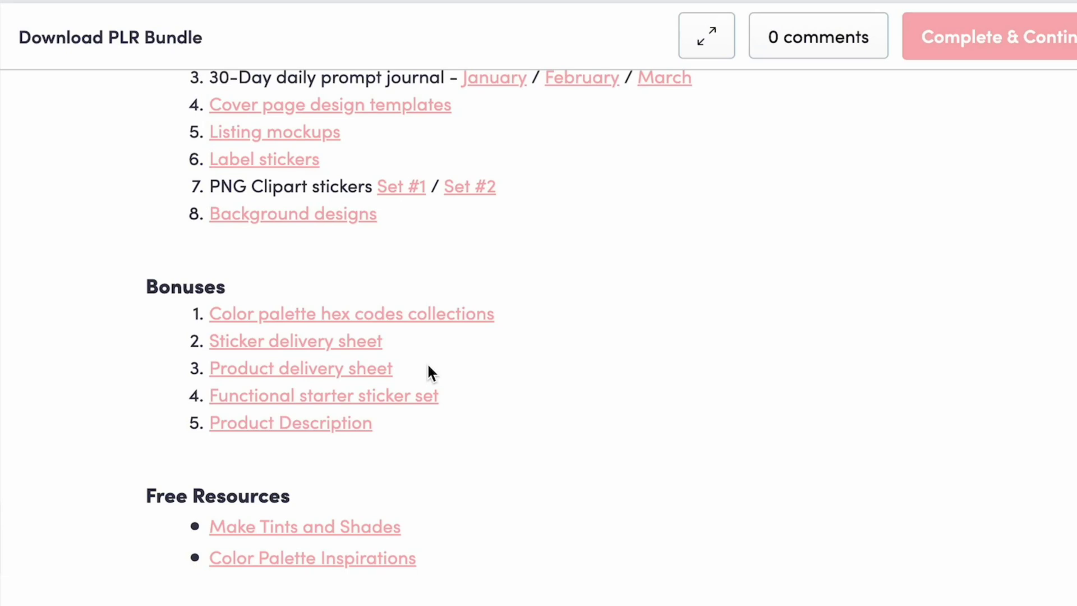
pyautogui.scroll(-2, 427, 366)
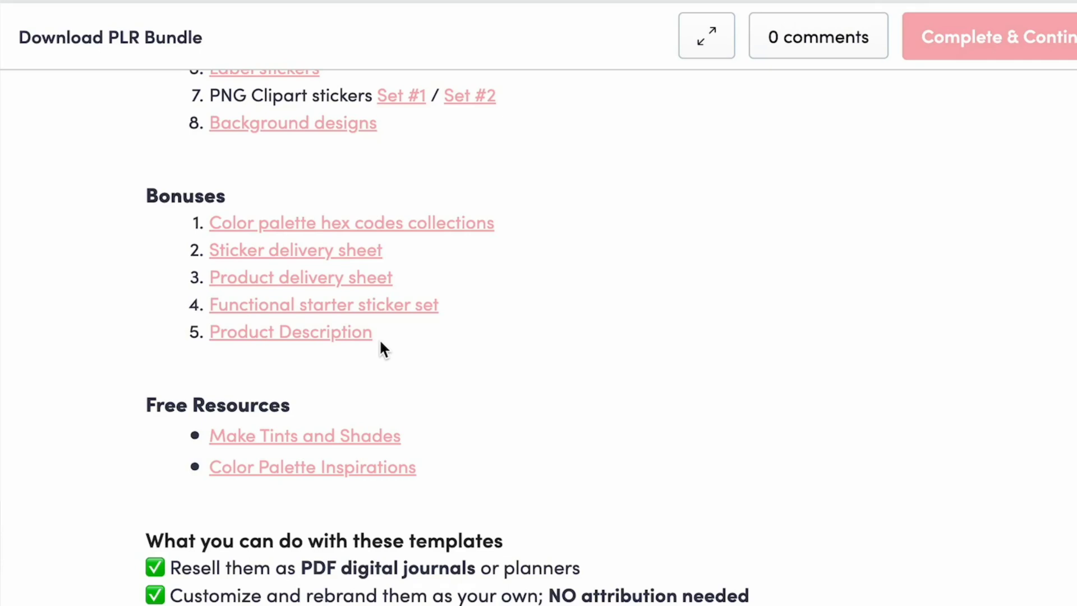
pyautogui.scroll(-1, 381, 343)
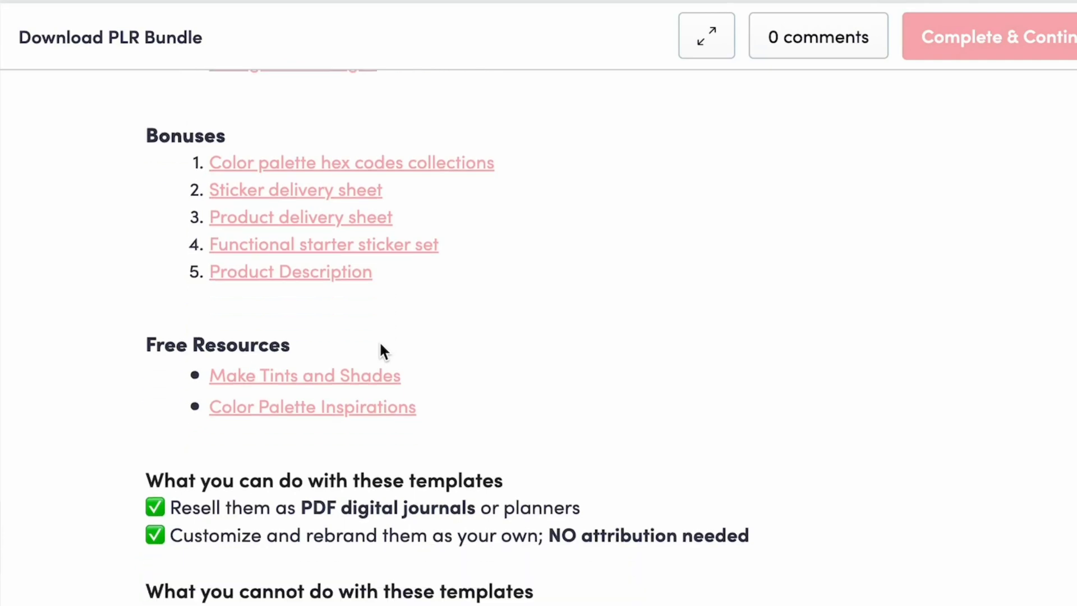
pyautogui.scroll(-1, 354, 423)
pyautogui.scroll(5, 435, 591)
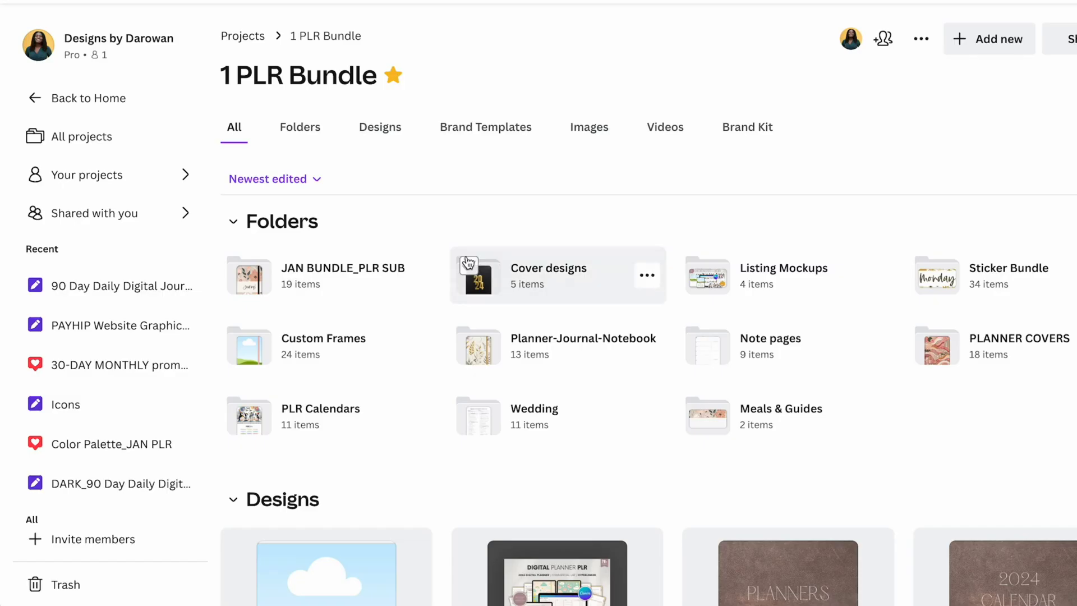
# Step: In the 1 PLR Bundle project in Canva, open the JAN BUNDLE_PLR SUB folder and look through its designs
pyautogui.scroll(-3, 469, 264)
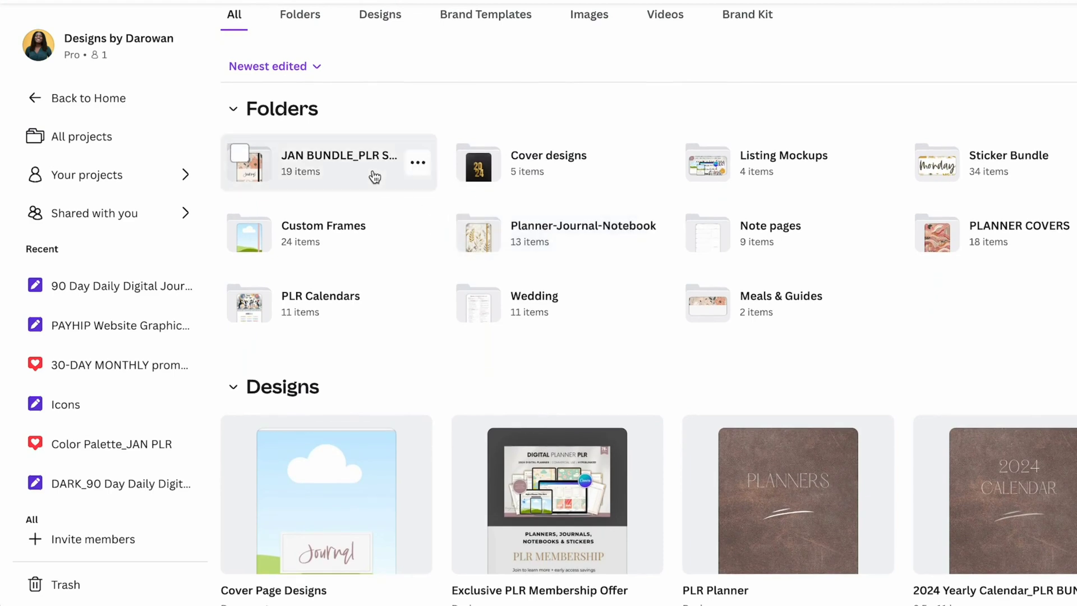
pyautogui.click(373, 170)
pyautogui.scroll(-5, 403, 284)
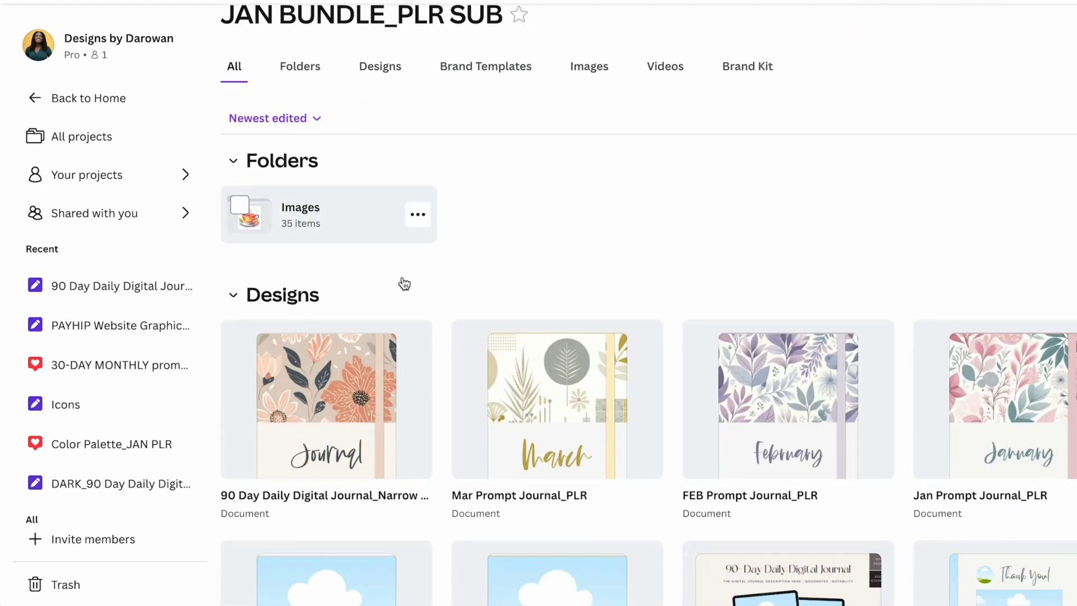
pyautogui.scroll(-12, 519, 208)
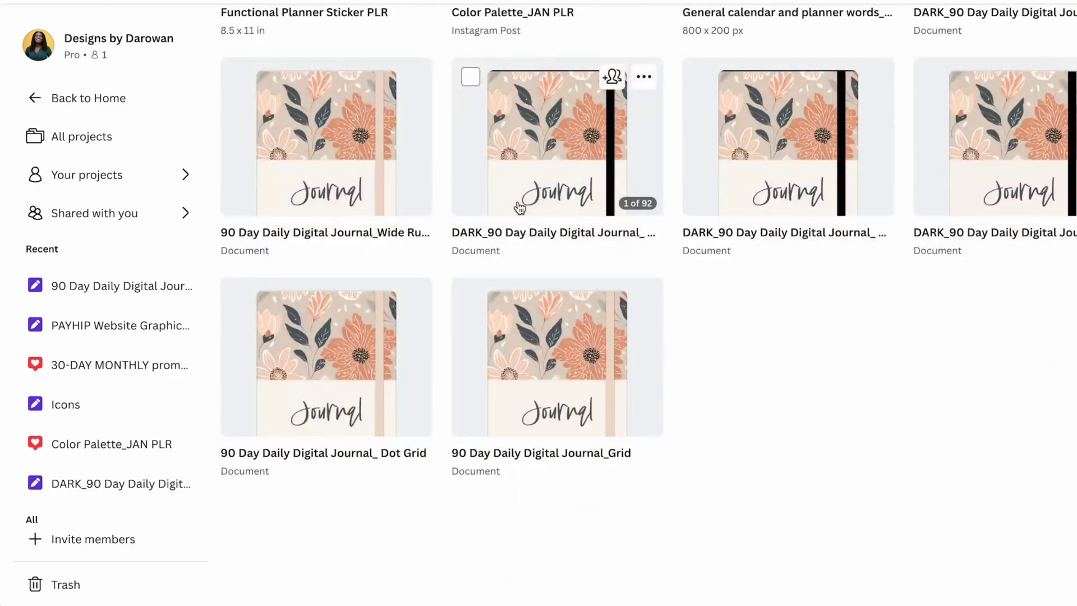
pyautogui.scroll(17, 520, 208)
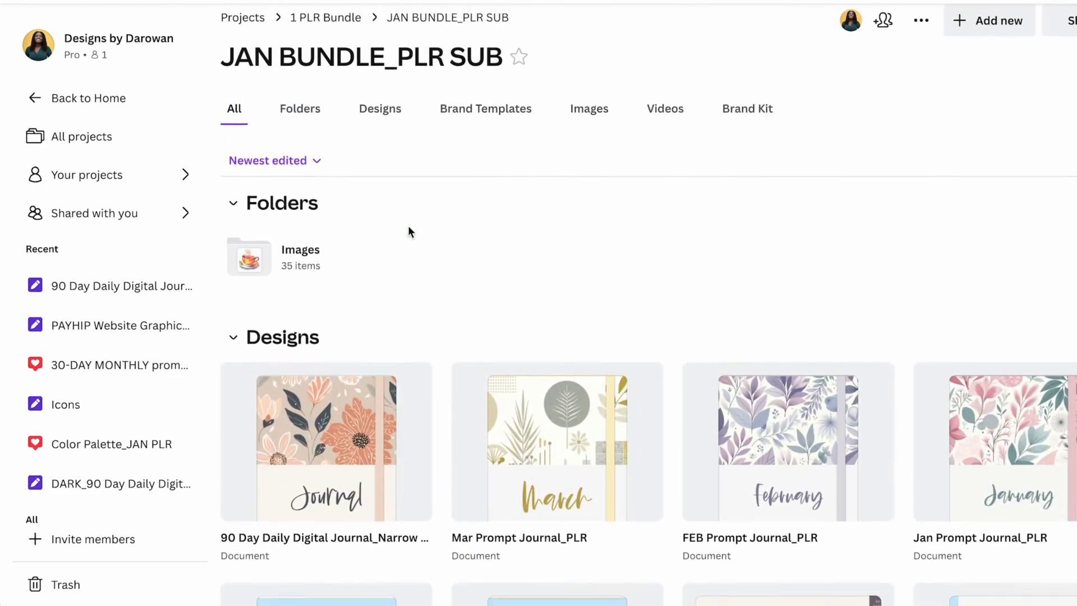
pyautogui.moveTo(429, 264)
pyautogui.scroll(-2, 584, 321)
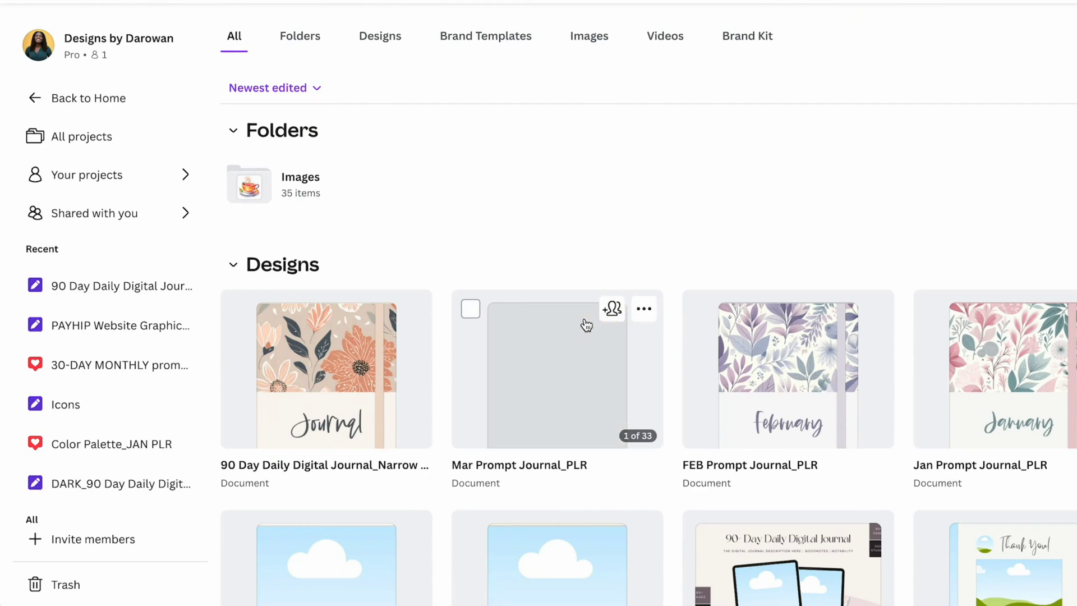
pyautogui.scroll(-2, 587, 324)
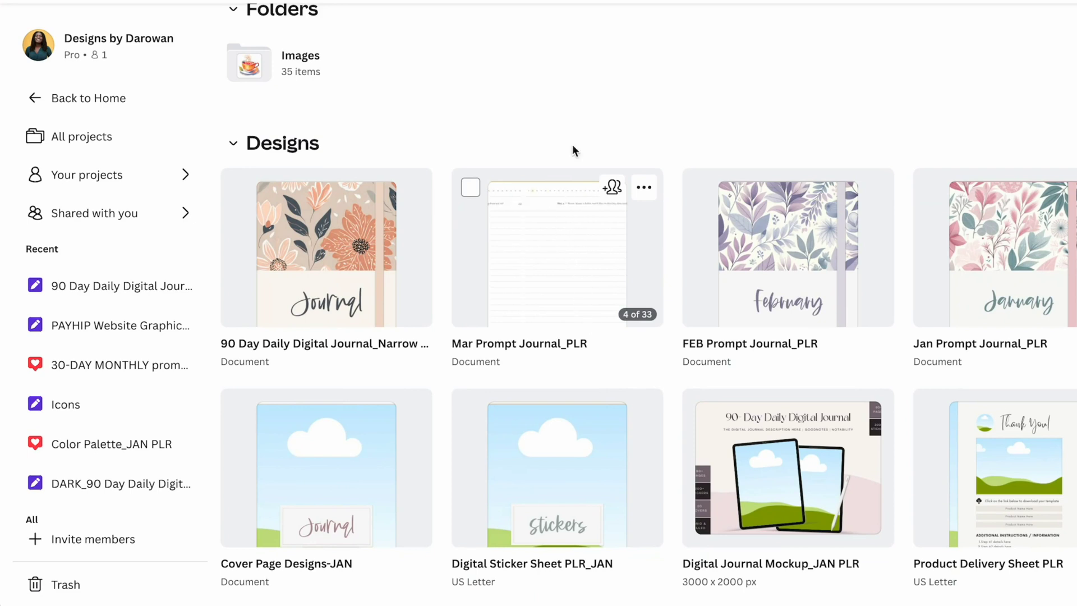
# Step: Open the narrow-ruled 90 Day Daily Digital Journal design, collapse the side panel and page thumbnails, and display all pages as a grid
pyautogui.click(338, 274)
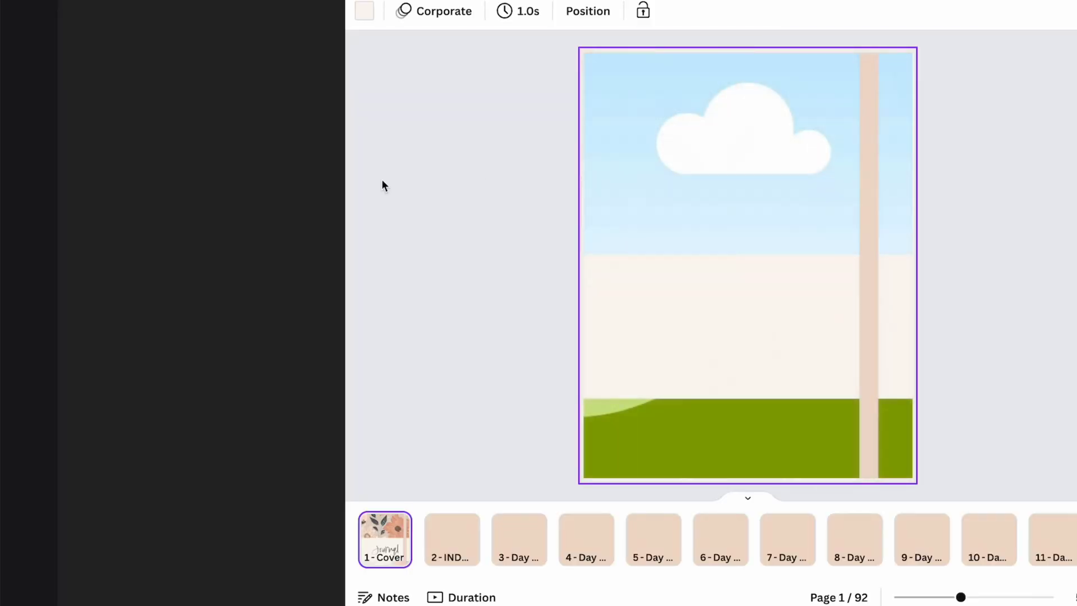
pyautogui.click(349, 302)
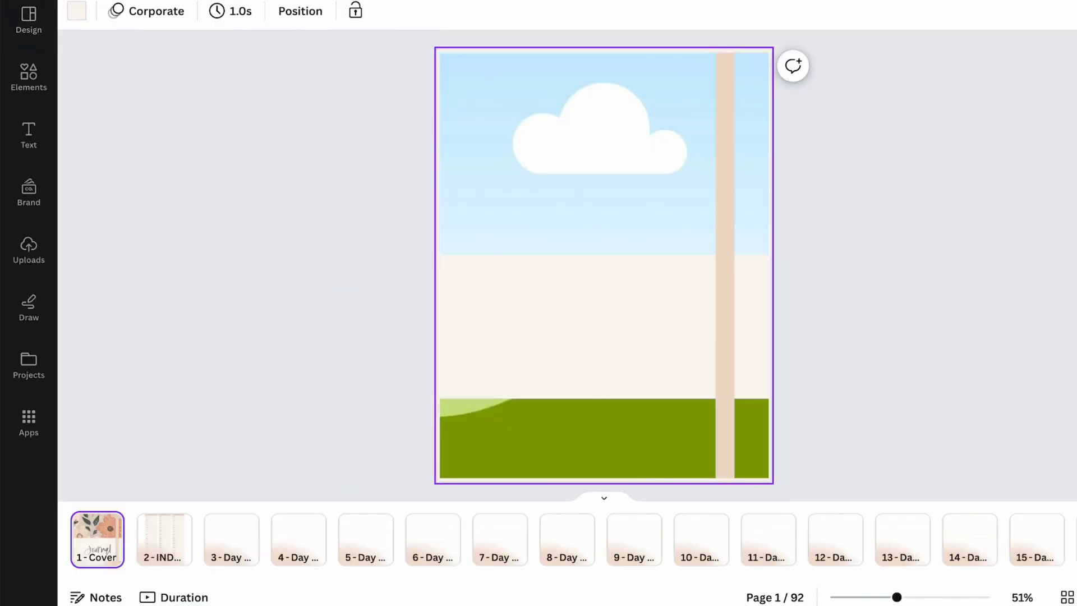
pyautogui.click(607, 498)
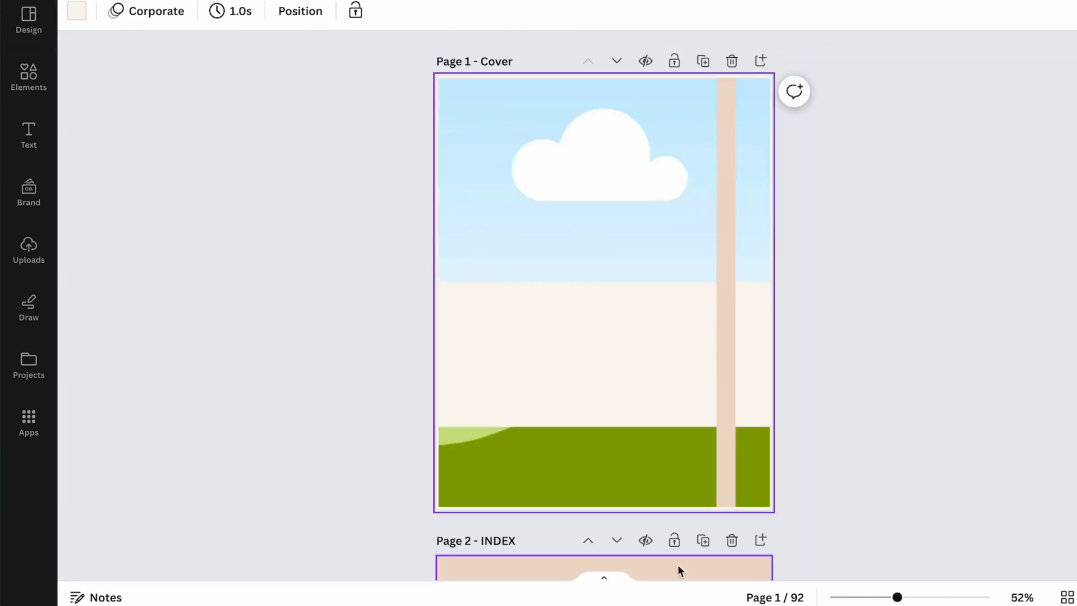
pyautogui.click(1067, 597)
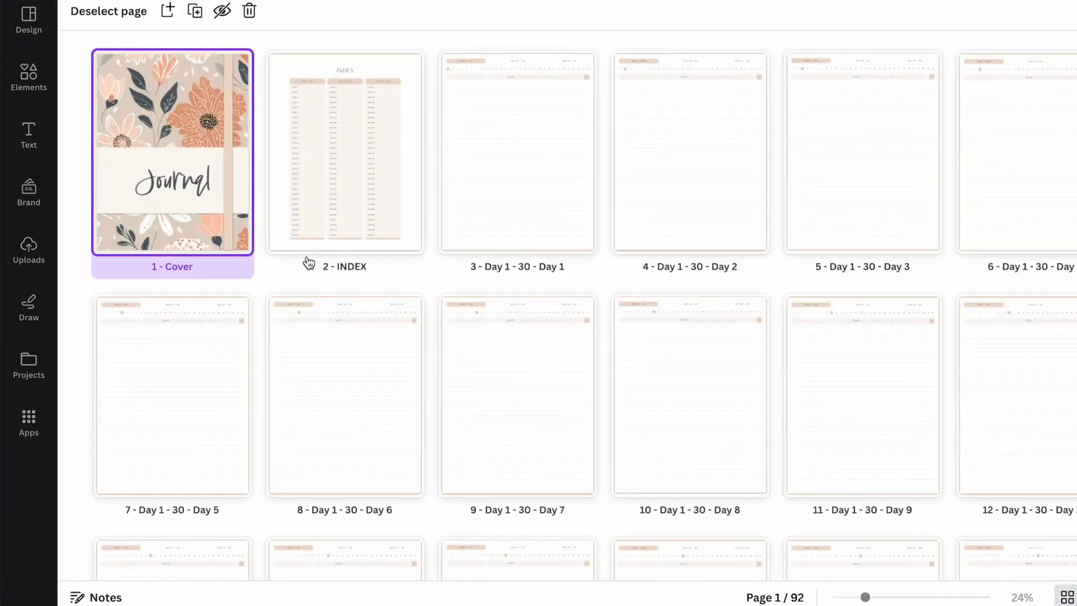
# Step: Look through the journal's page grid from the cover and index to the Day 90 page
pyautogui.scroll(-2, 308, 263)
pyautogui.scroll(2, 308, 262)
pyautogui.scroll(-10, 307, 262)
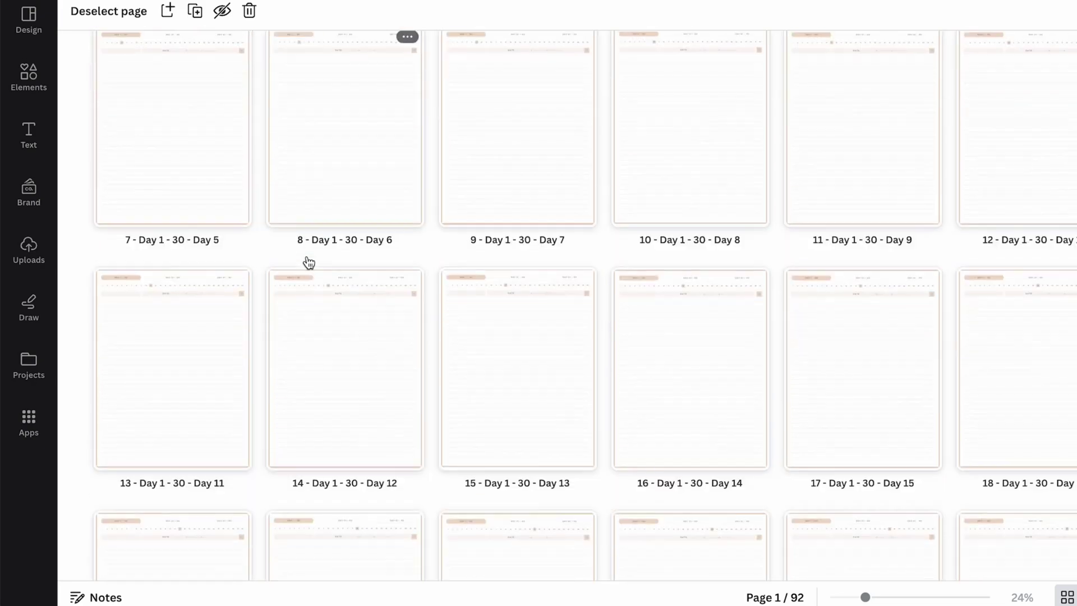
pyautogui.scroll(-20, 307, 261)
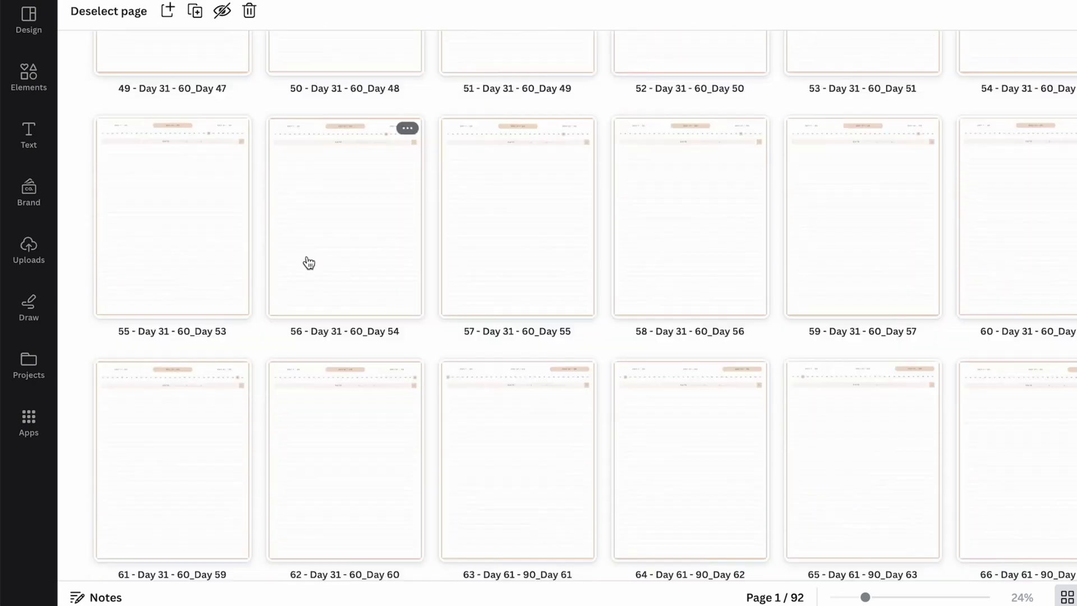
pyautogui.scroll(-12, 307, 261)
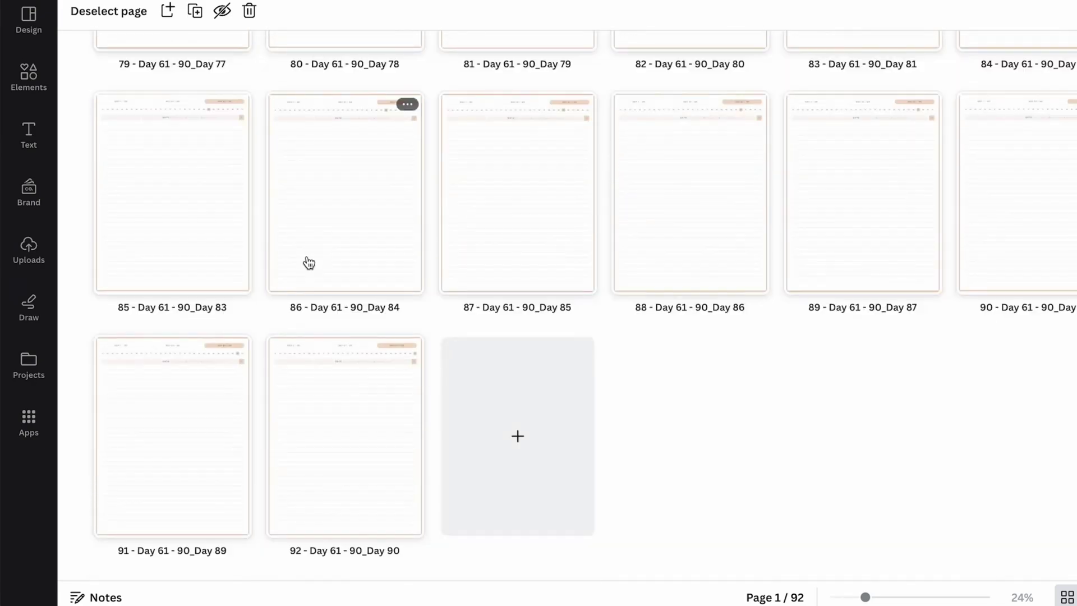
pyautogui.scroll(20, 309, 263)
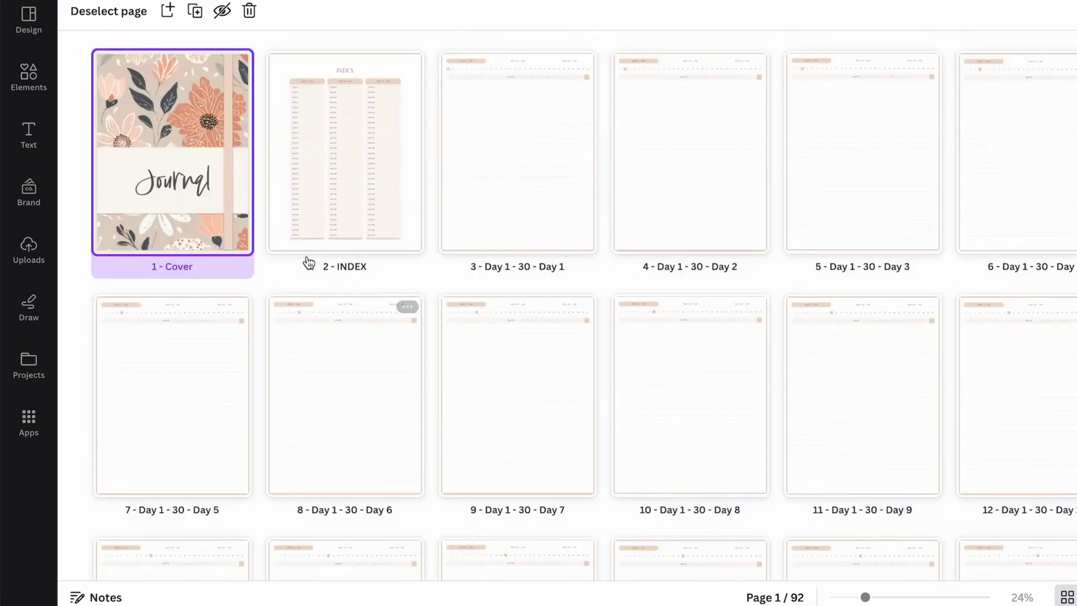
# Step: Open the Cover page from the grid and examine its floral artwork, Journal title and vertical band up close
pyautogui.doubleClick(174, 97)
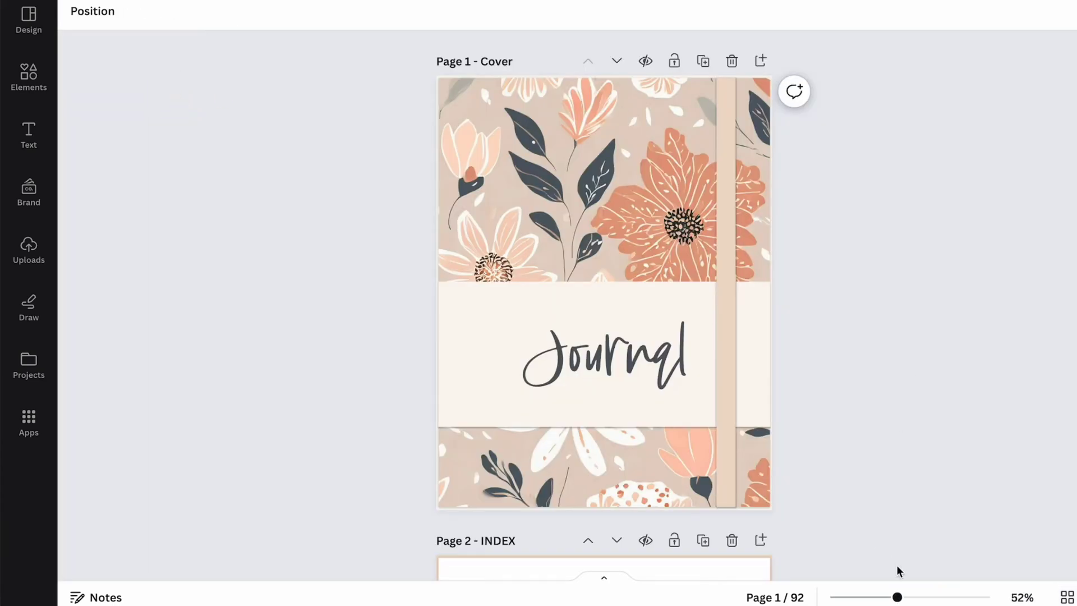
pyautogui.click(936, 599)
pyautogui.scroll(5, 914, 373)
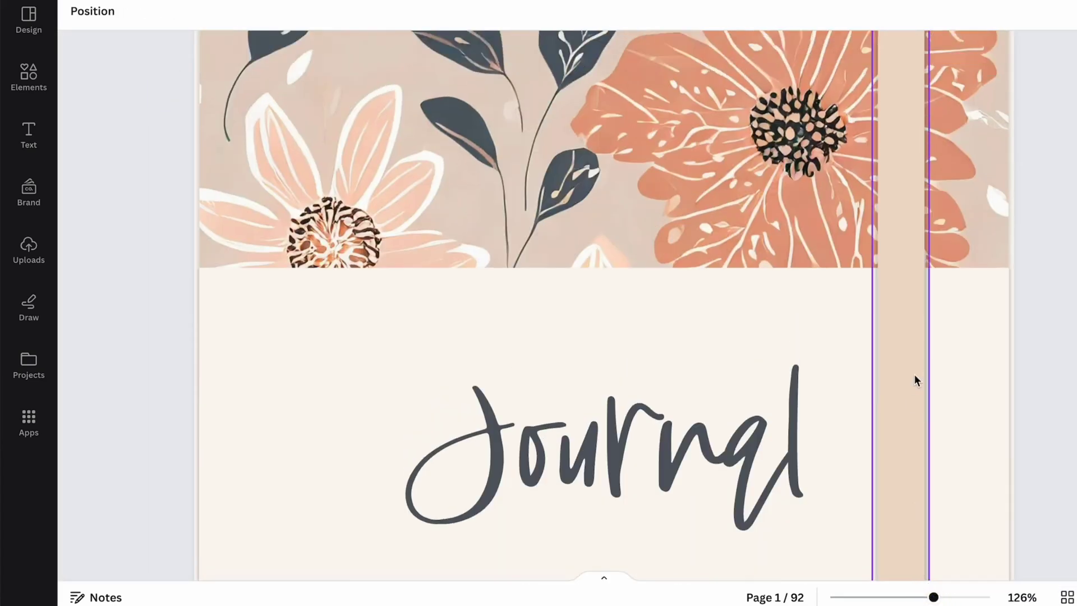
pyautogui.click(382, 438)
pyautogui.scroll(-2, 381, 435)
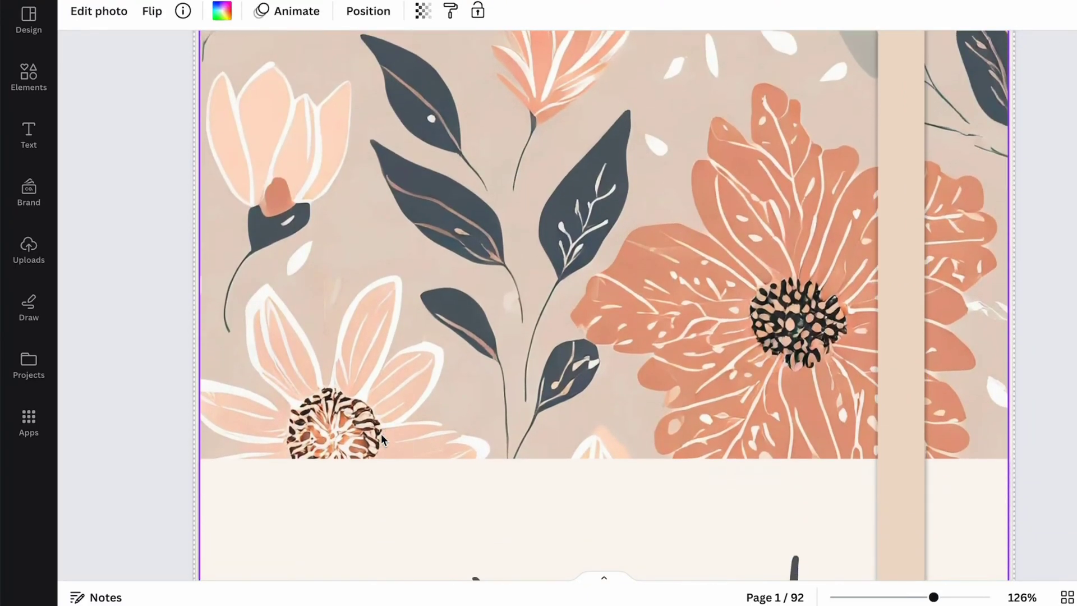
pyautogui.scroll(-3, 382, 435)
pyautogui.click(1049, 205)
pyautogui.scroll(-1, 1049, 206)
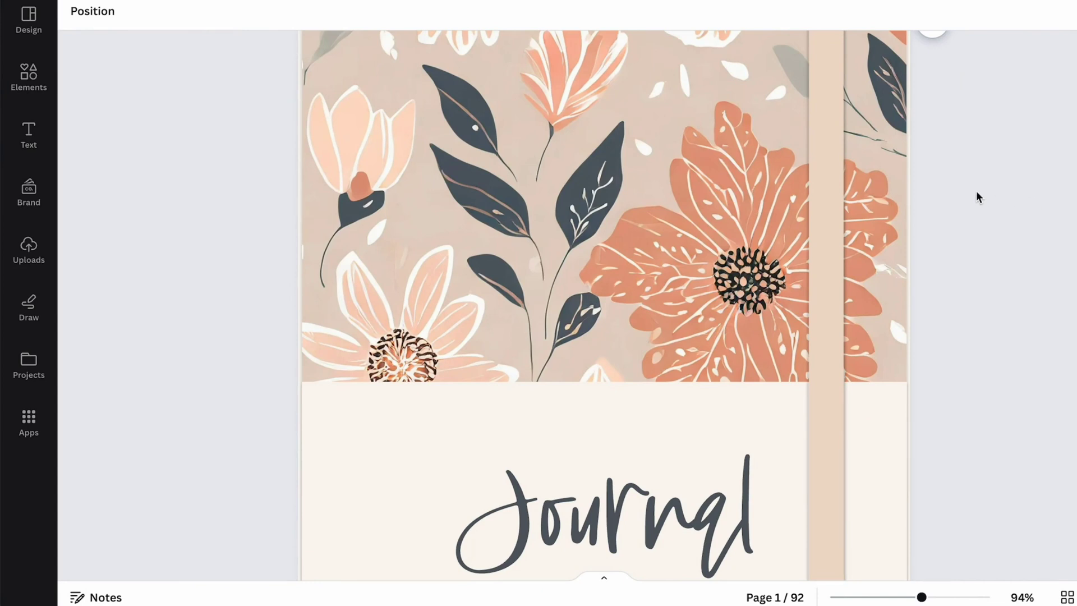
pyautogui.scroll(-1, 976, 193)
# Step: Select the cover's floral photo and browse the uploaded images for alternative floral pattern backgrounds
pyautogui.click(413, 183)
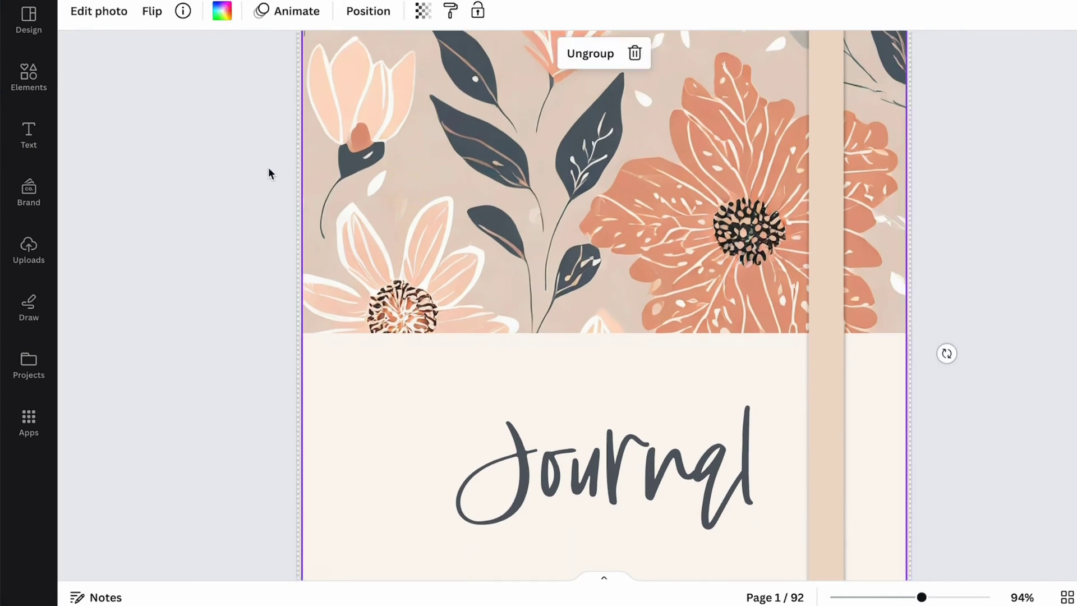
pyautogui.click(29, 249)
pyautogui.scroll(-5, 203, 284)
pyautogui.scroll(-5, 203, 285)
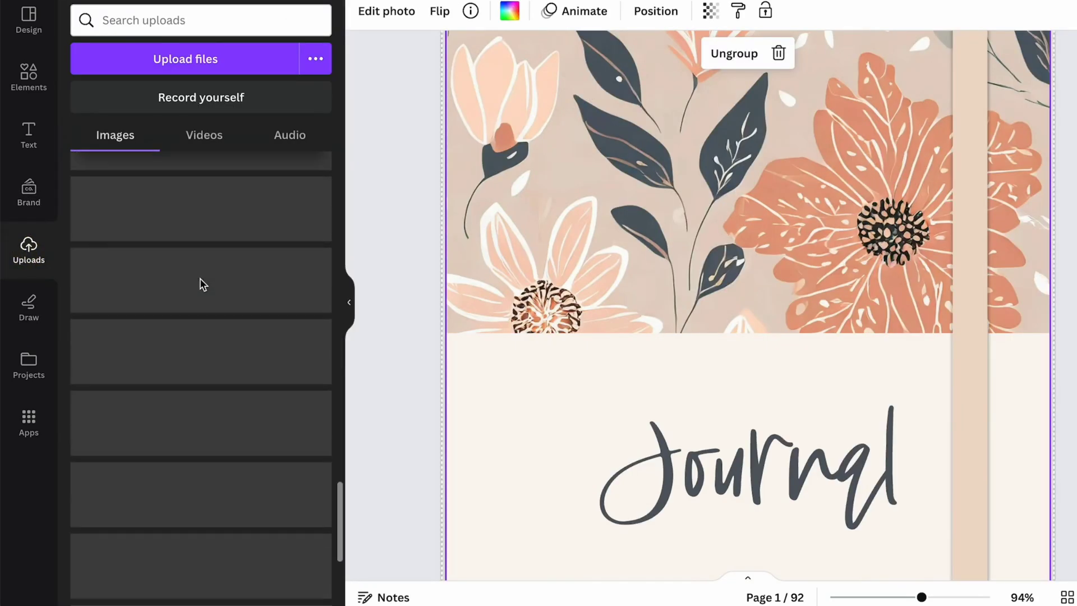
pyautogui.scroll(-5, 201, 284)
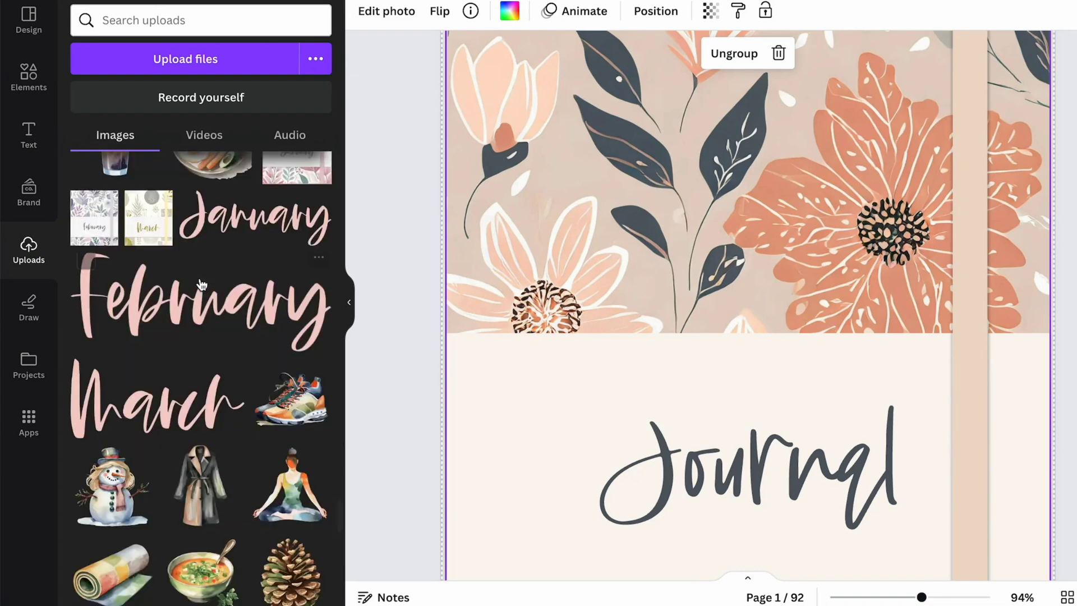
pyautogui.scroll(-5, 202, 283)
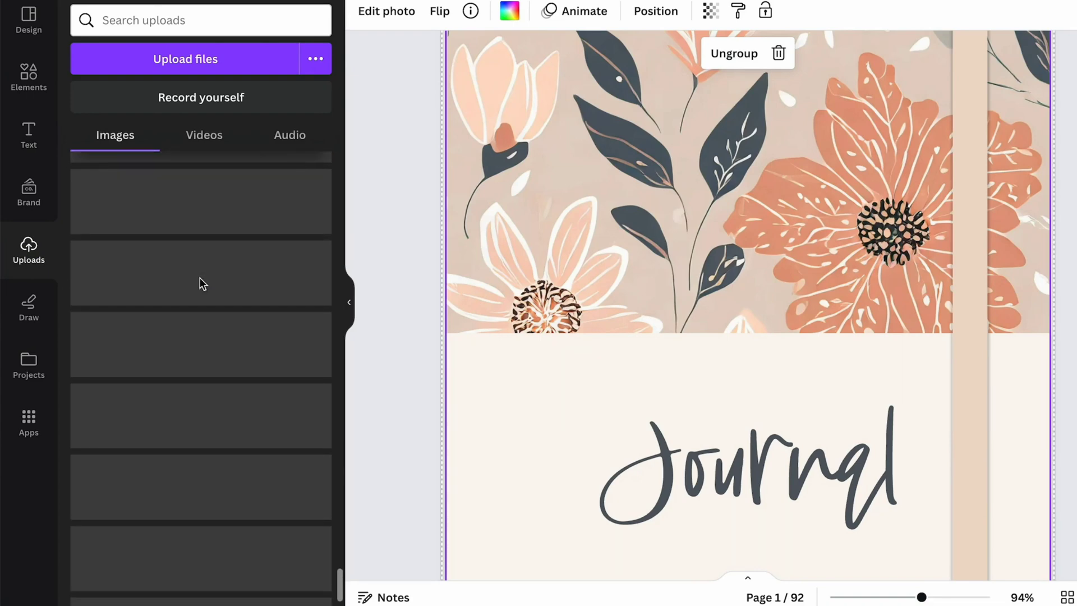
pyautogui.scroll(-5, 200, 277)
pyautogui.scroll(-5, 200, 277)
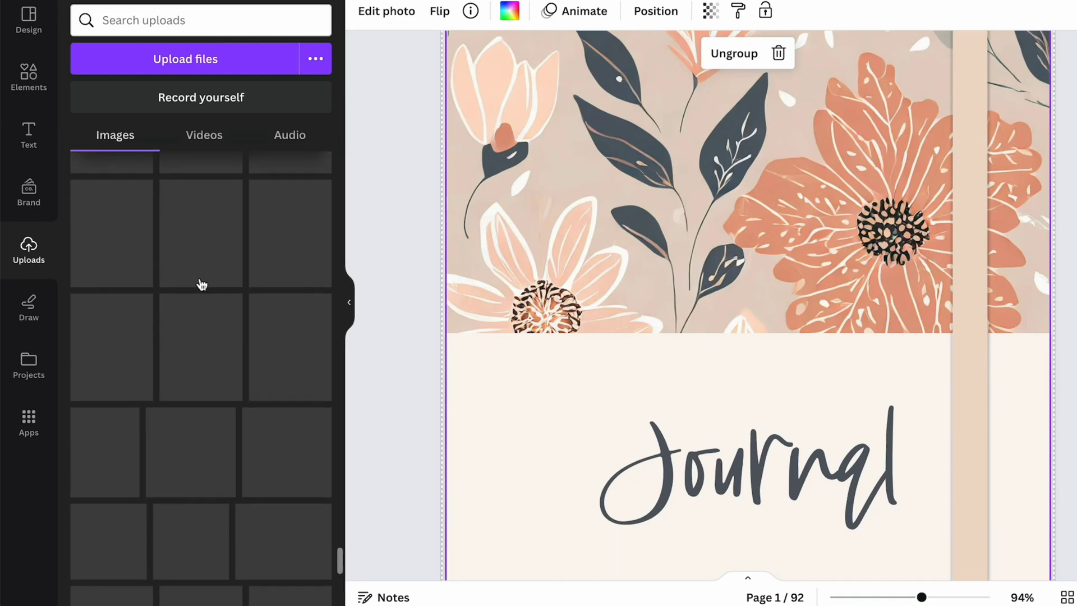
pyautogui.scroll(-5, 200, 278)
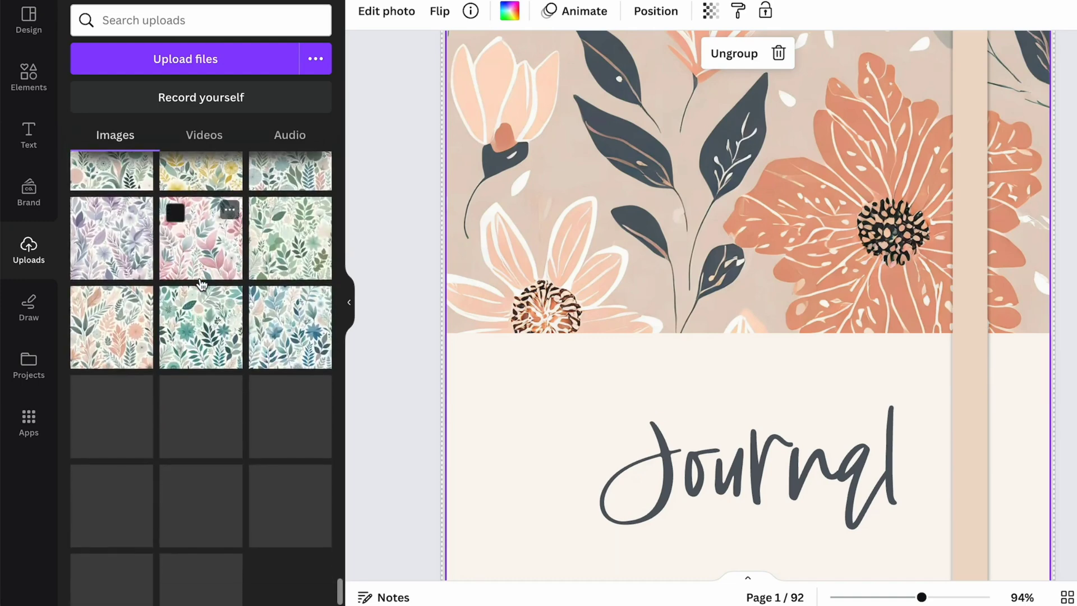
pyautogui.scroll(1, 201, 283)
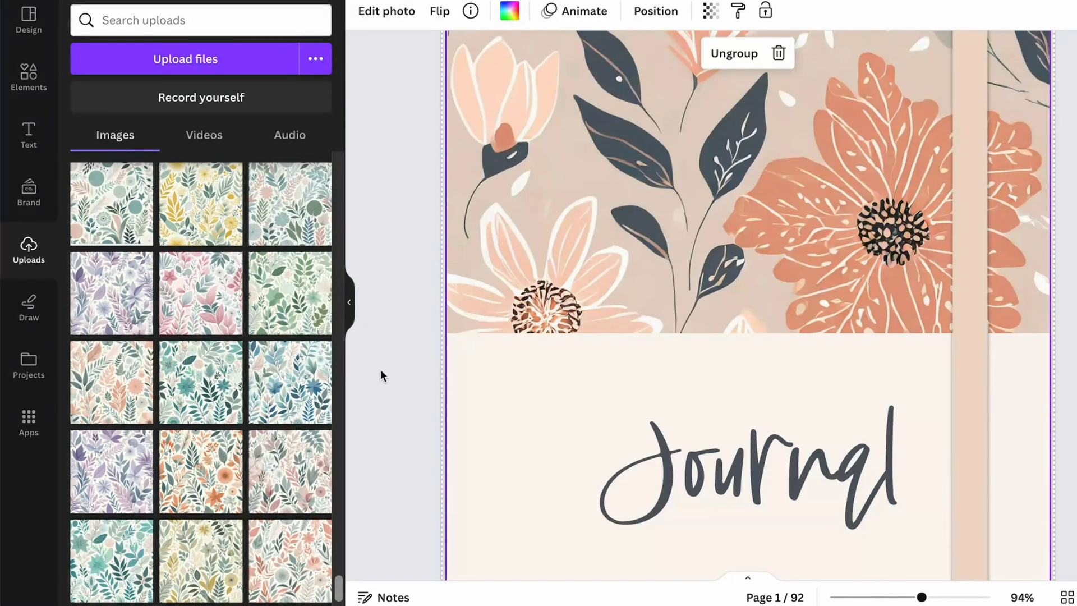
pyautogui.scroll(1, 381, 369)
pyautogui.scroll(2, 222, 396)
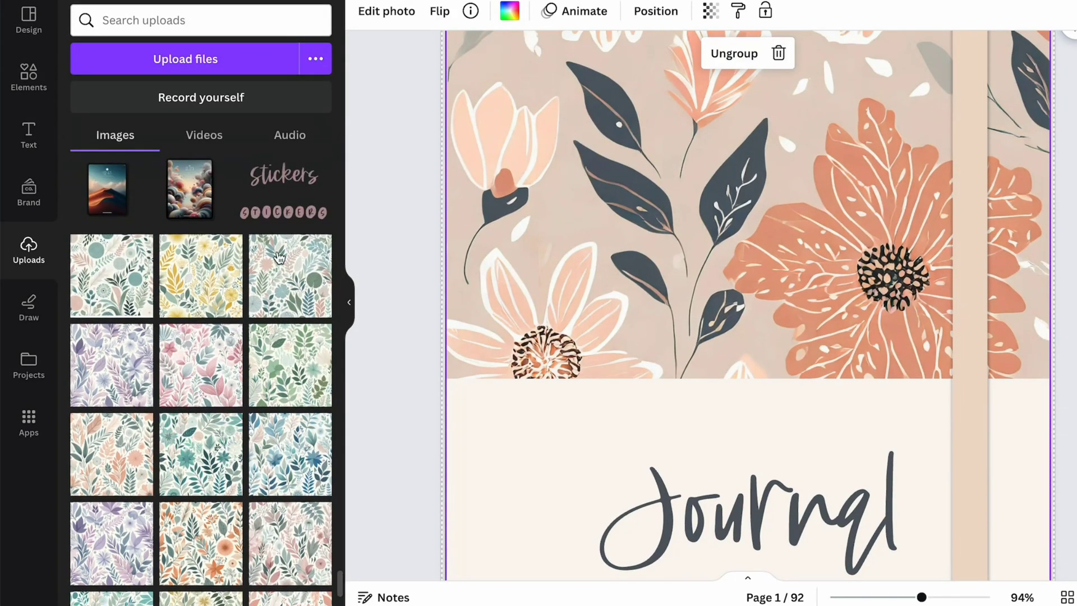
pyautogui.scroll(-2, 247, 372)
pyautogui.scroll(2, 381, 376)
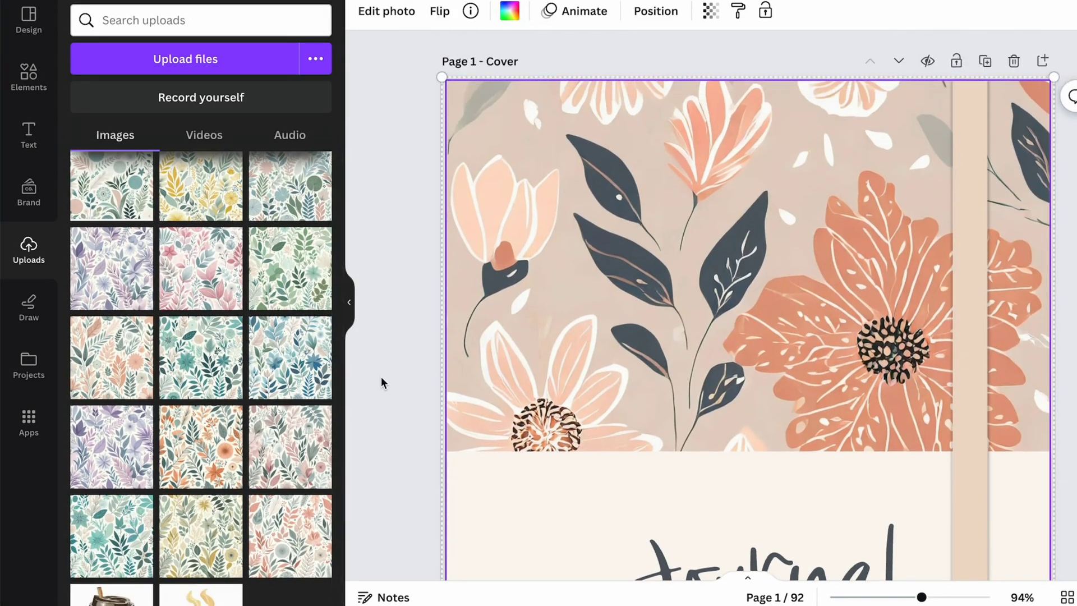
# Step: Replace the cover's peach floral photo with the uploaded blue, green and blush leaf pattern and check it up close
pyautogui.moveTo(313, 391); pyautogui.dragTo(599, 337)
pyautogui.click(351, 306)
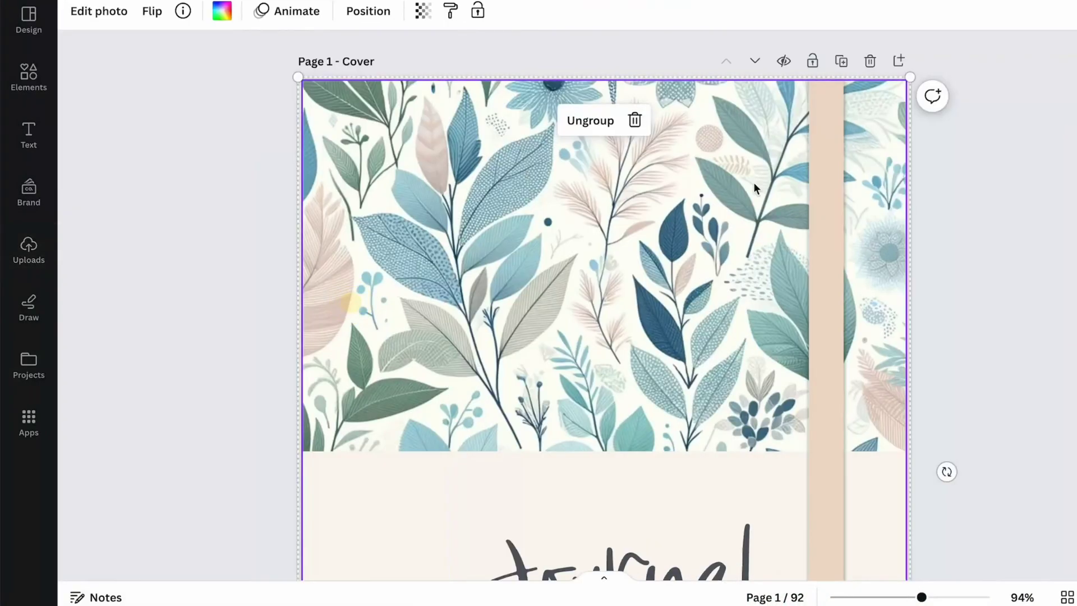
pyautogui.click(1003, 277)
pyautogui.click(936, 598)
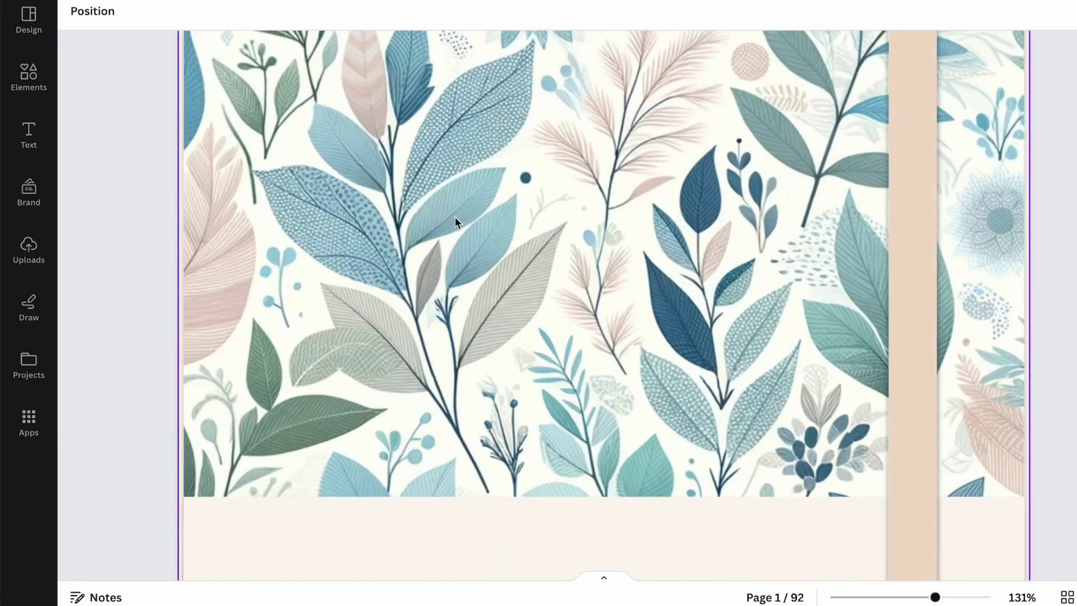
pyautogui.scroll(2, 455, 221)
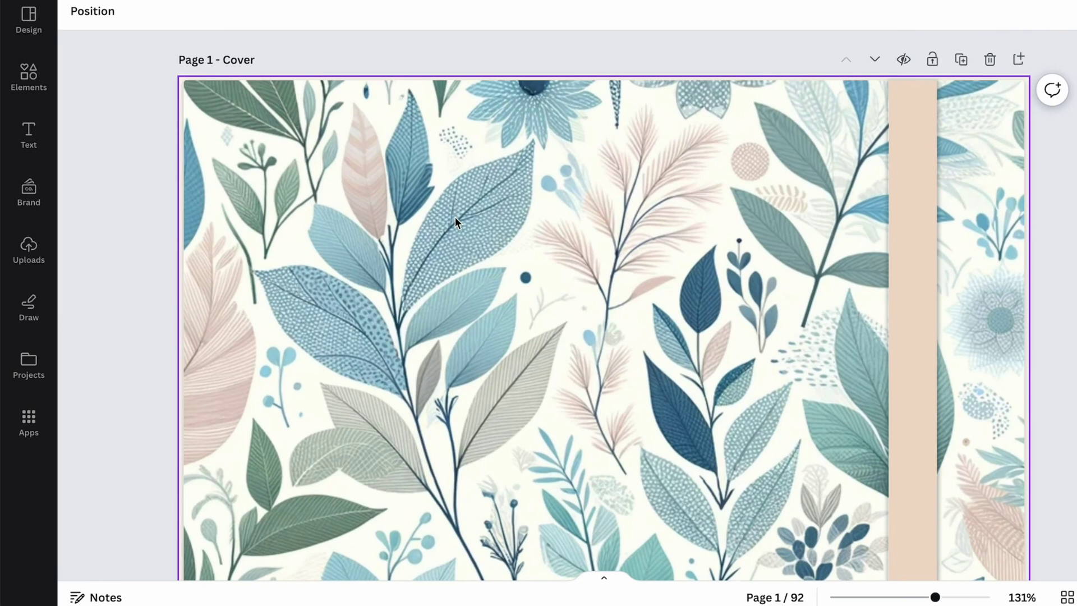
pyautogui.hotkey('ctrl', '-')
pyautogui.hotkey('ctrl', '-')
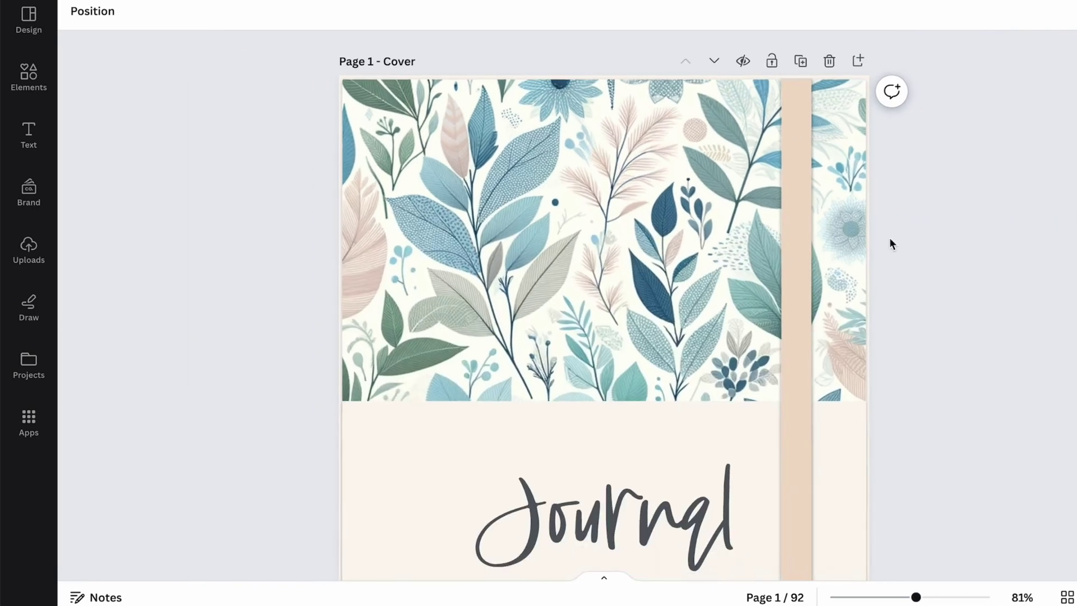
# Step: Examine the cover's Journal title panel, vertical band and lower artwork against the leaf pattern and the Index page's colors
pyautogui.scroll(-2, 589, 266)
pyautogui.click(551, 360)
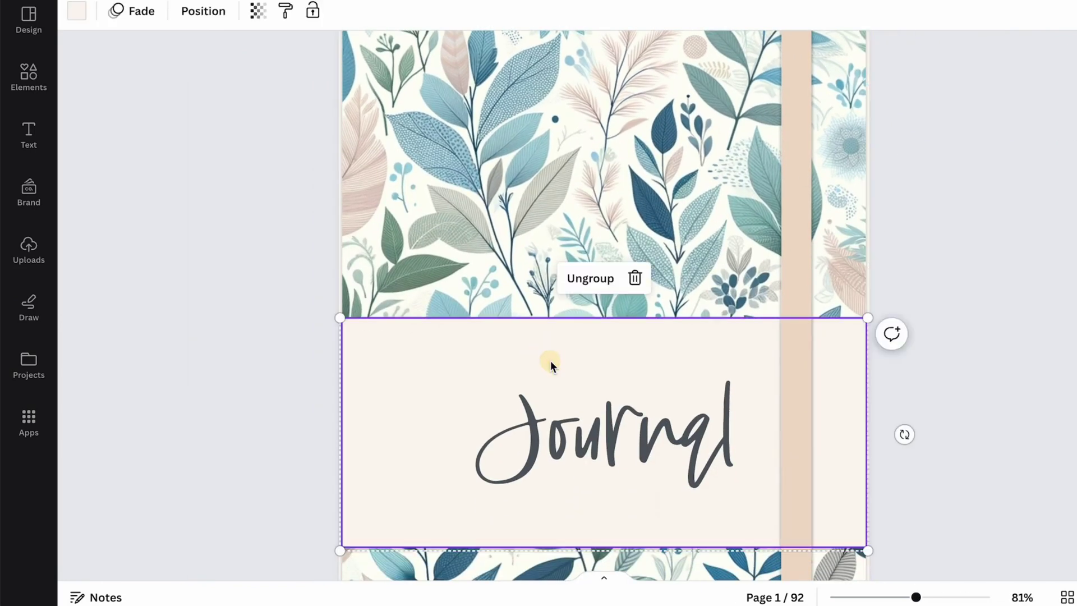
pyautogui.click(975, 176)
pyautogui.click(541, 346)
pyautogui.click(793, 174)
pyautogui.click(930, 159)
pyautogui.scroll(-5, 930, 159)
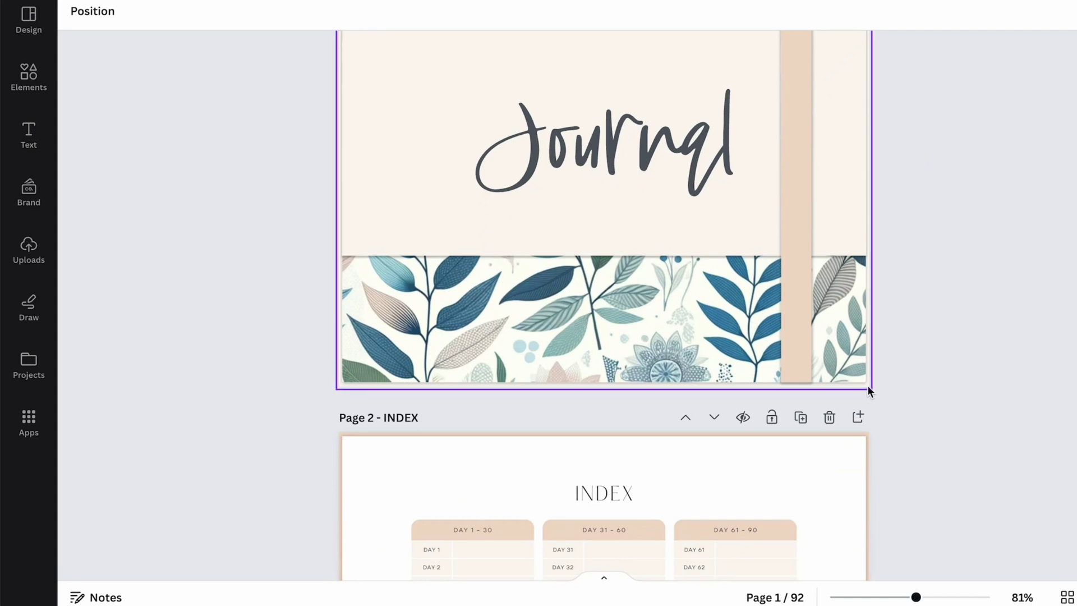
pyautogui.click(867, 386)
pyautogui.scroll(-4, 867, 386)
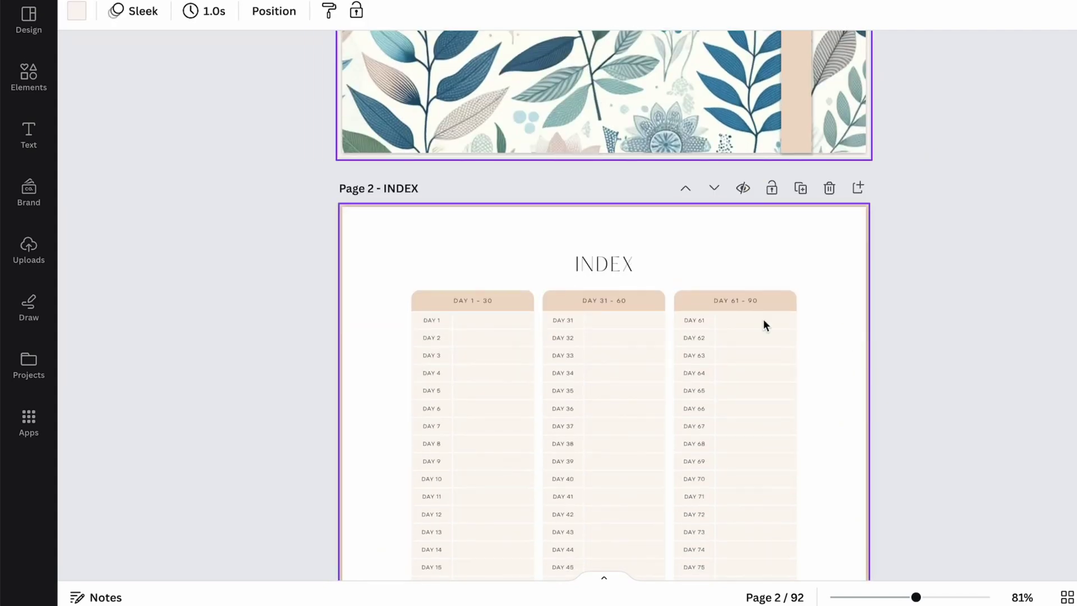
pyautogui.scroll(8, 730, 314)
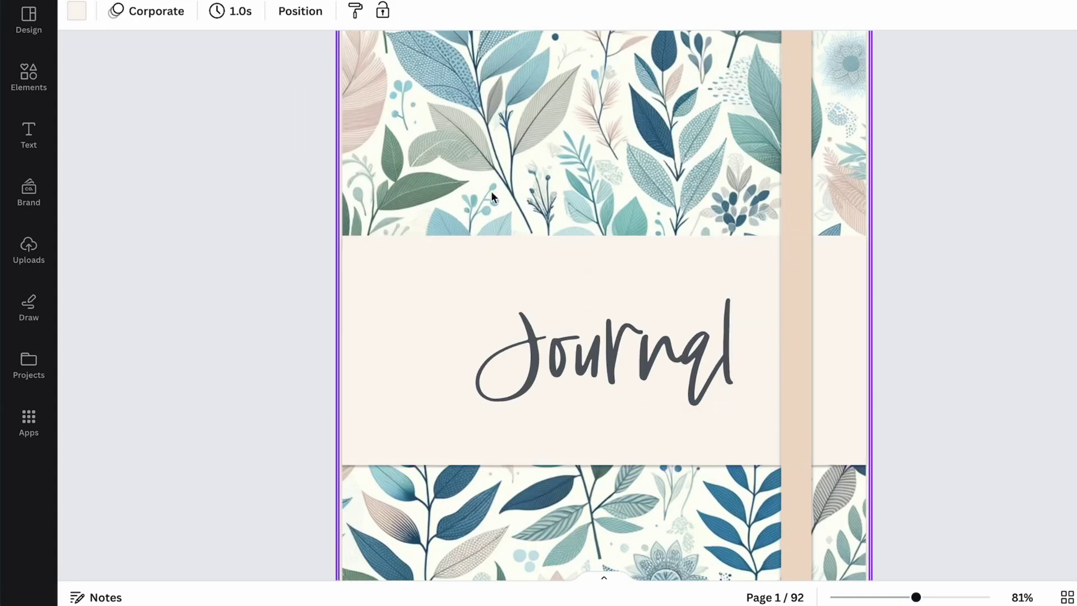
pyautogui.scroll(1, 505, 172)
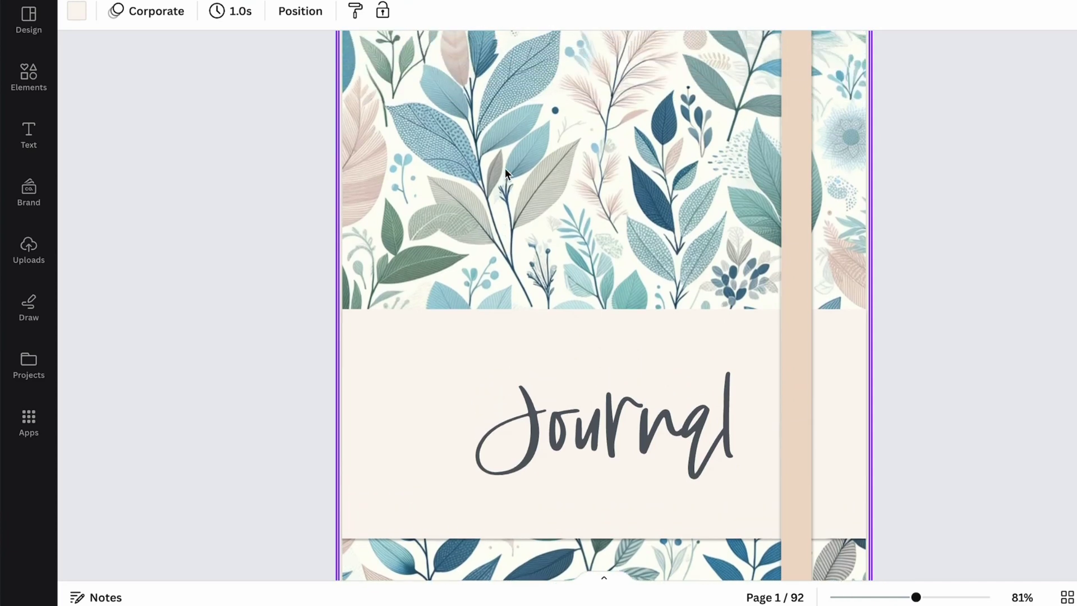
# Step: Recolor the cover's vertical band with the blue-green photo color #a3c3c7
pyautogui.click(789, 147)
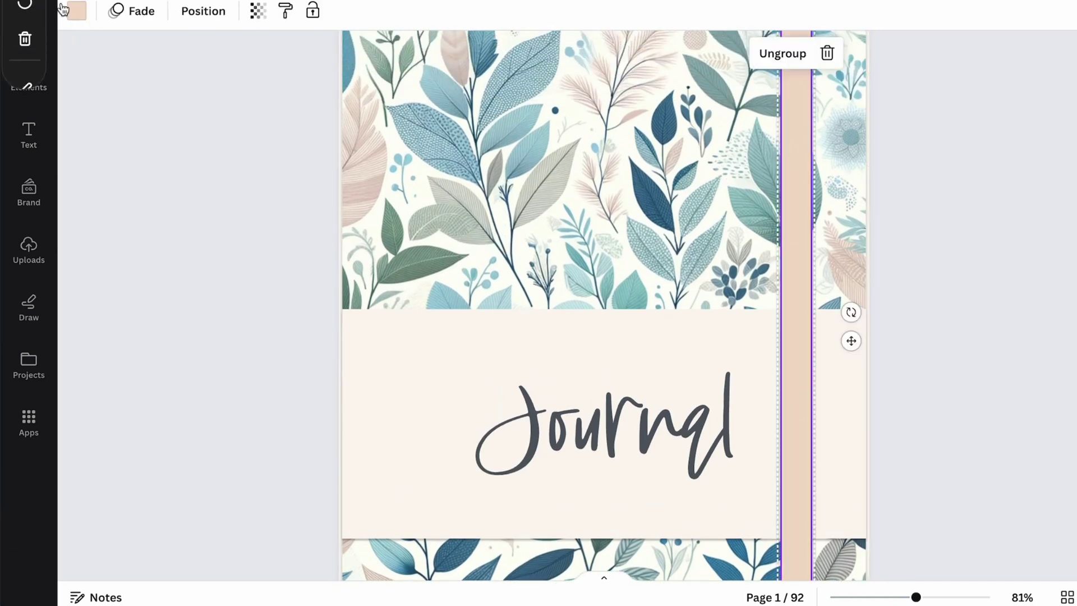
pyautogui.click(77, 11)
pyautogui.scroll(-1, 155, 177)
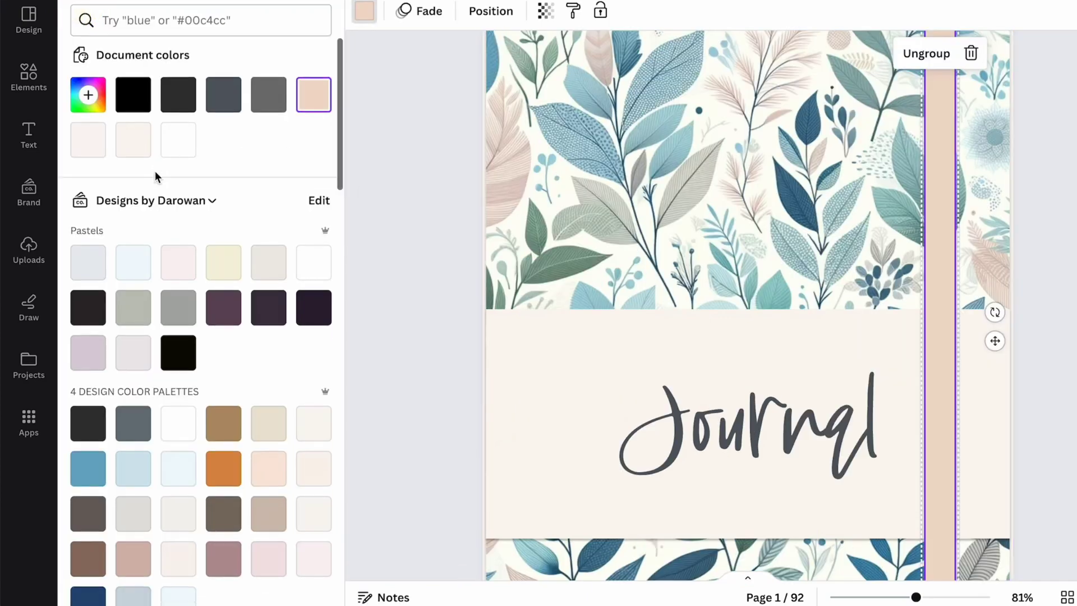
pyautogui.scroll(-10, 155, 171)
pyautogui.scroll(2, 155, 170)
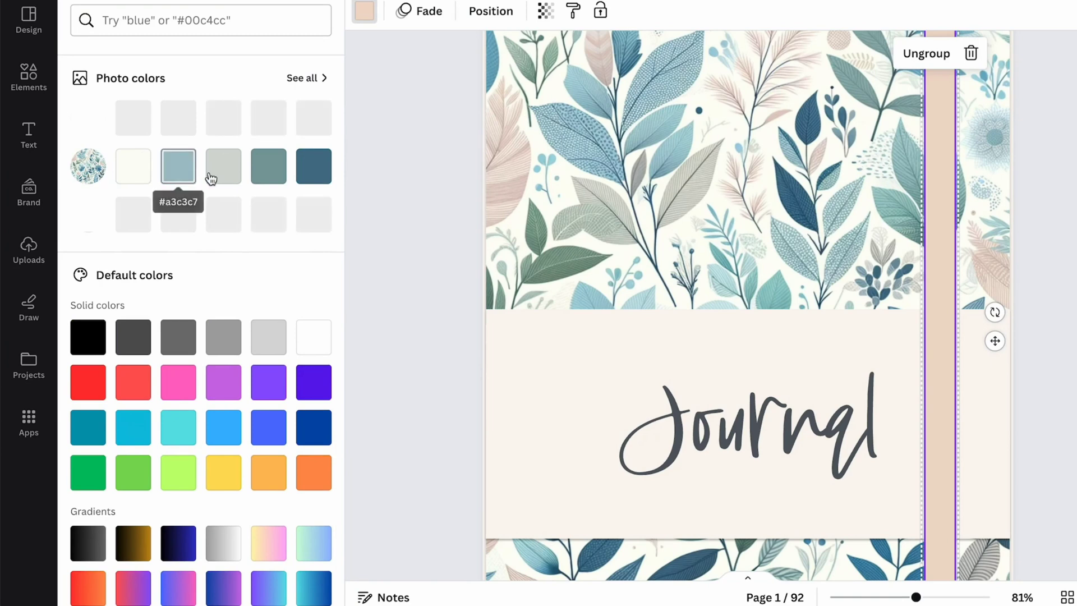
pyautogui.click(191, 168)
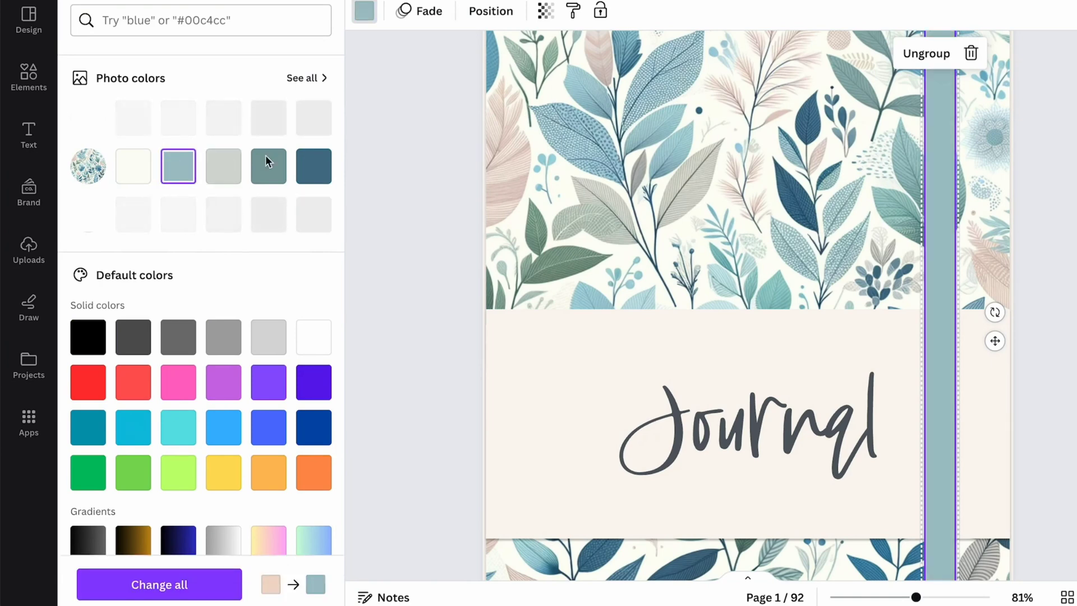
pyautogui.click(399, 275)
pyautogui.click(1019, 311)
# Step: Recolor the cover's Journal title panel with the off-white photo color and apply the change across all pages
pyautogui.scroll(-4, 808, 306)
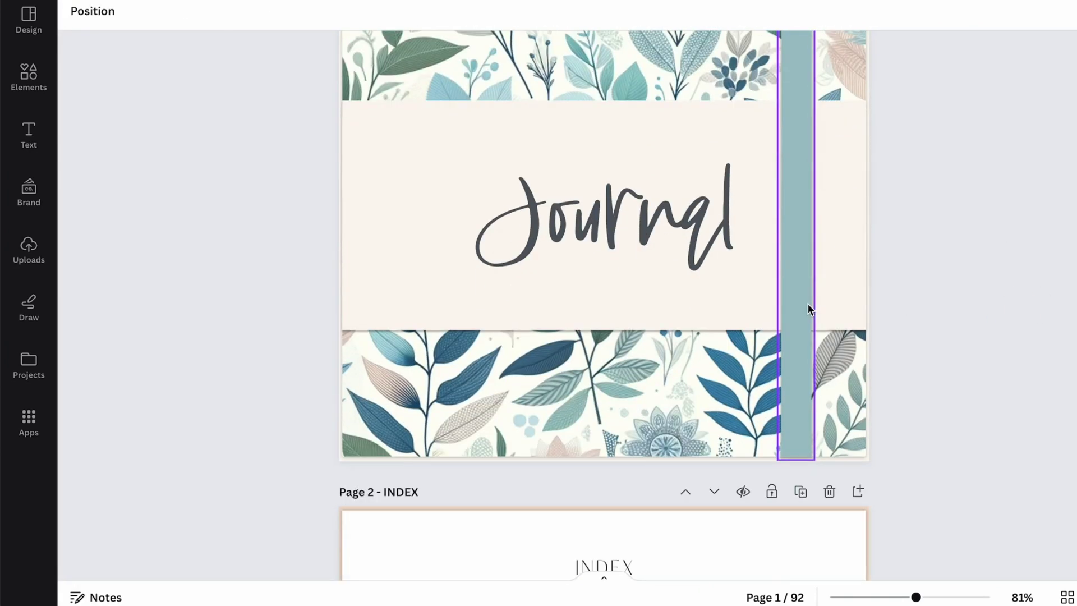
pyautogui.click(846, 232)
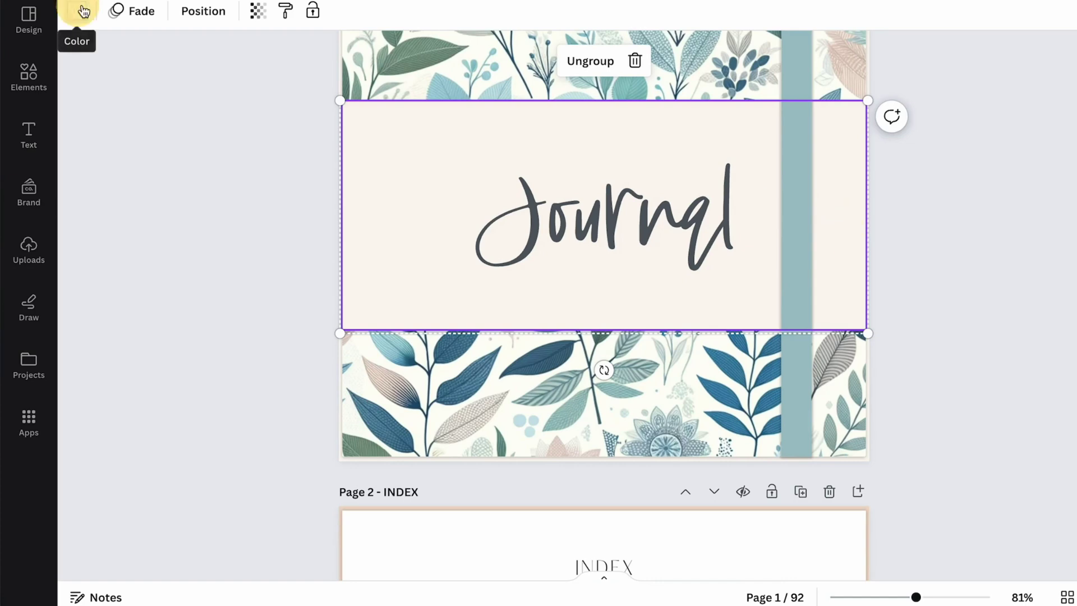
pyautogui.click(77, 11)
pyautogui.scroll(-10, 267, 187)
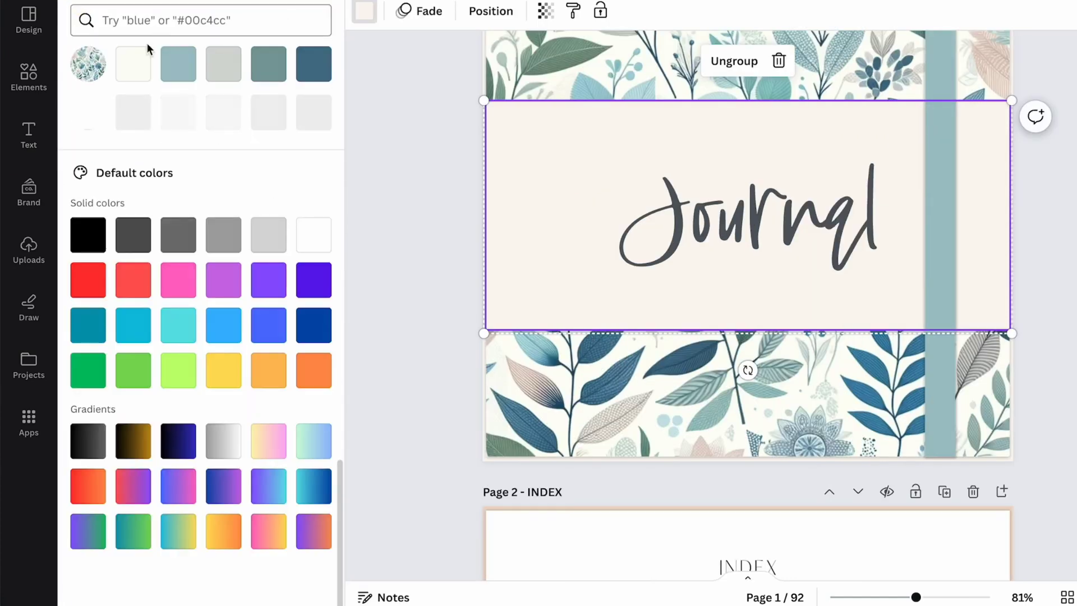
pyautogui.click(135, 64)
pyautogui.click(133, 585)
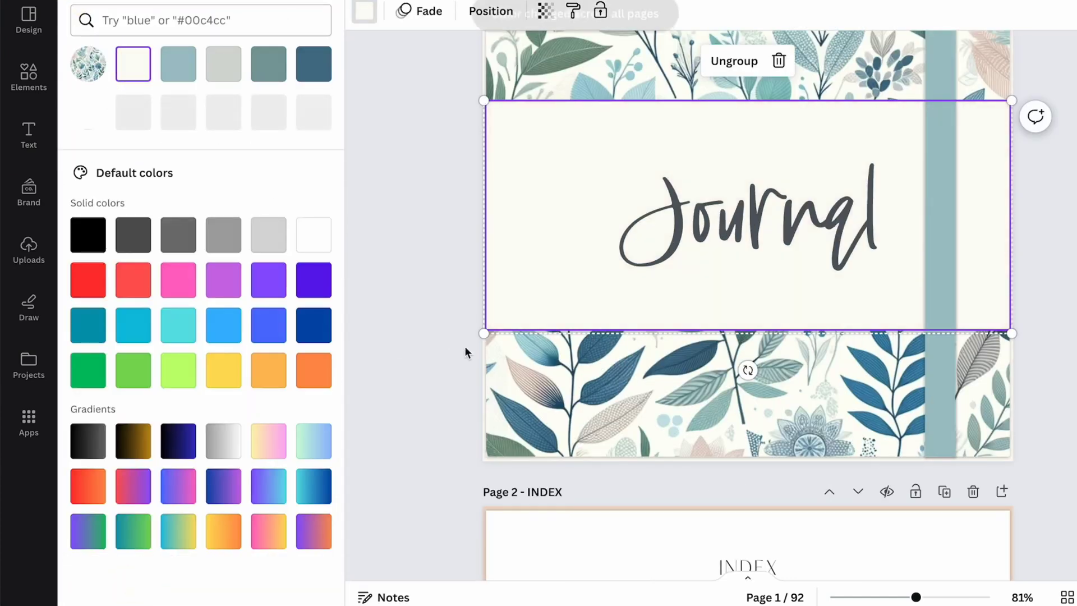
# Step: Recolor the Index page's DAY 1 - 30 header with the pale gray-green photo color and apply it across all pages
pyautogui.scroll(-5, 466, 361)
pyautogui.click(557, 313)
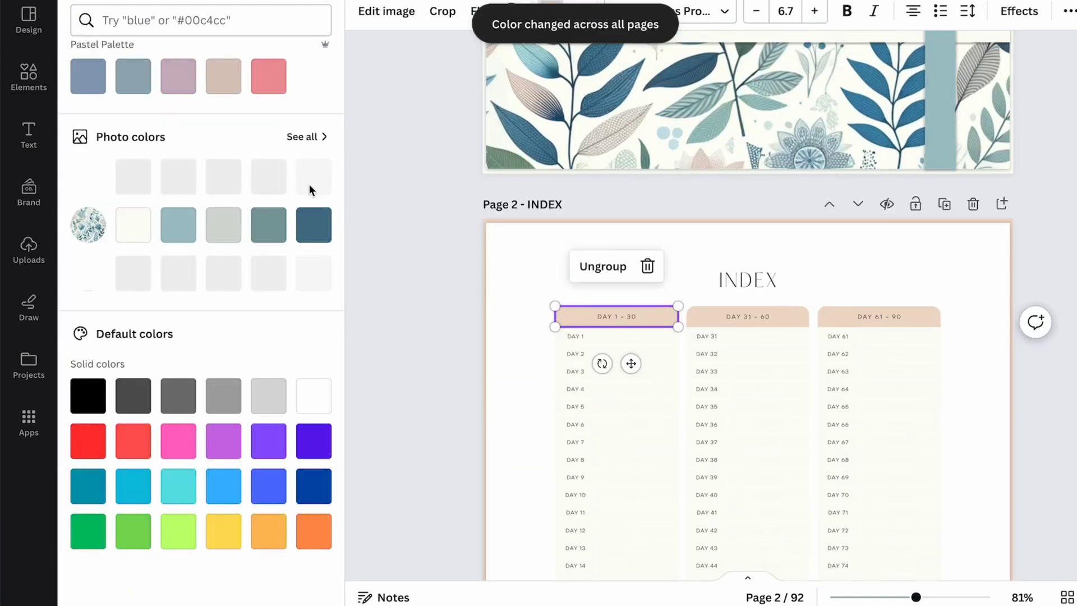
pyautogui.click(233, 239)
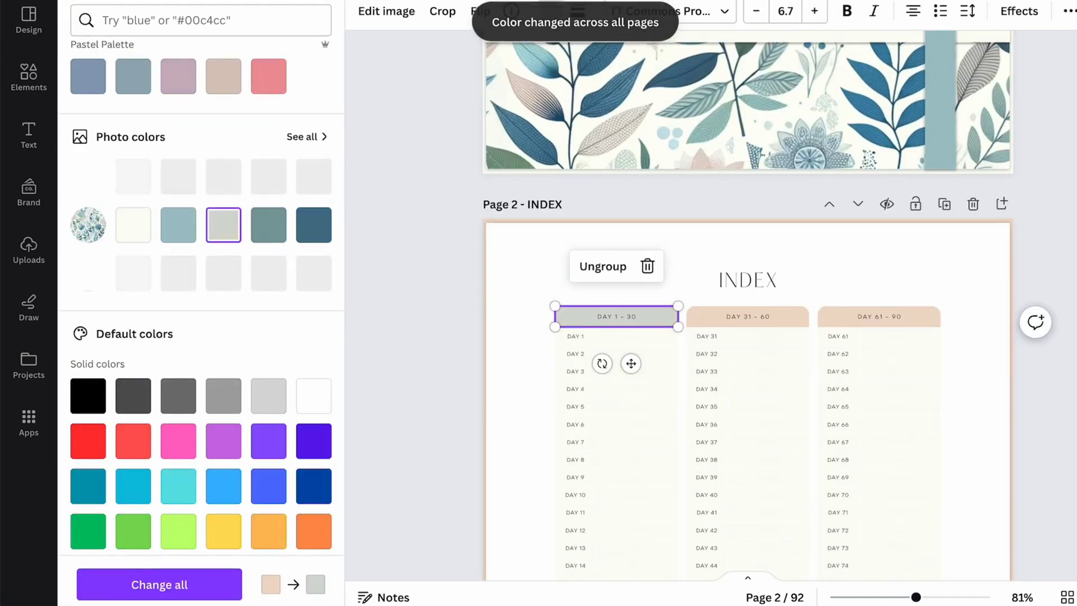
pyautogui.click(163, 584)
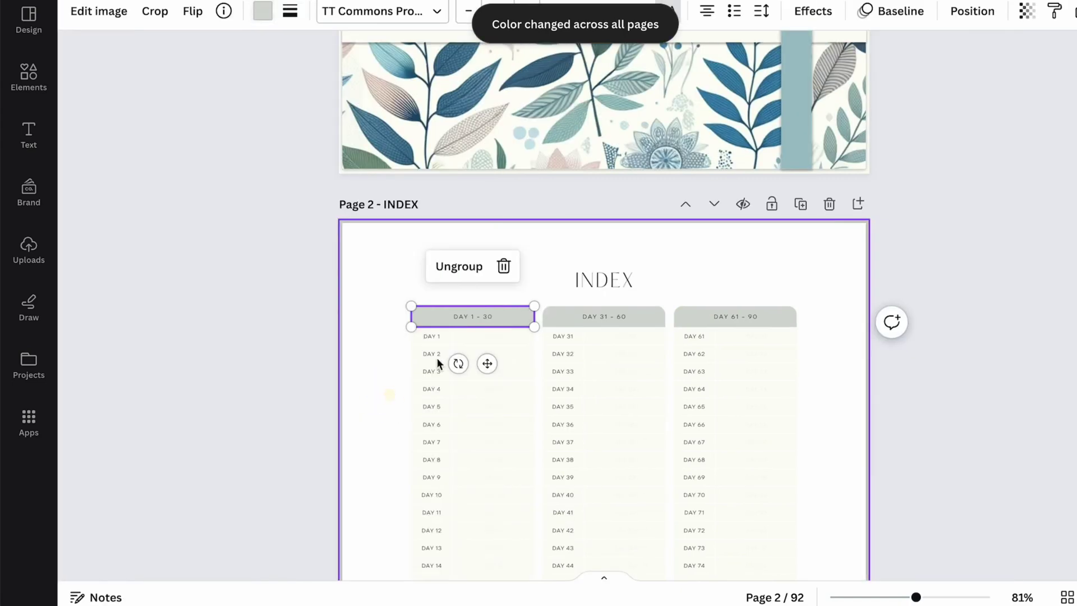
# Step: Recolor the pink date bar on the Day 1 page with the gray-green photo color #d6dbd6 and apply it across all pages
pyautogui.scroll(-15, 961, 214)
pyautogui.scroll(5, 960, 214)
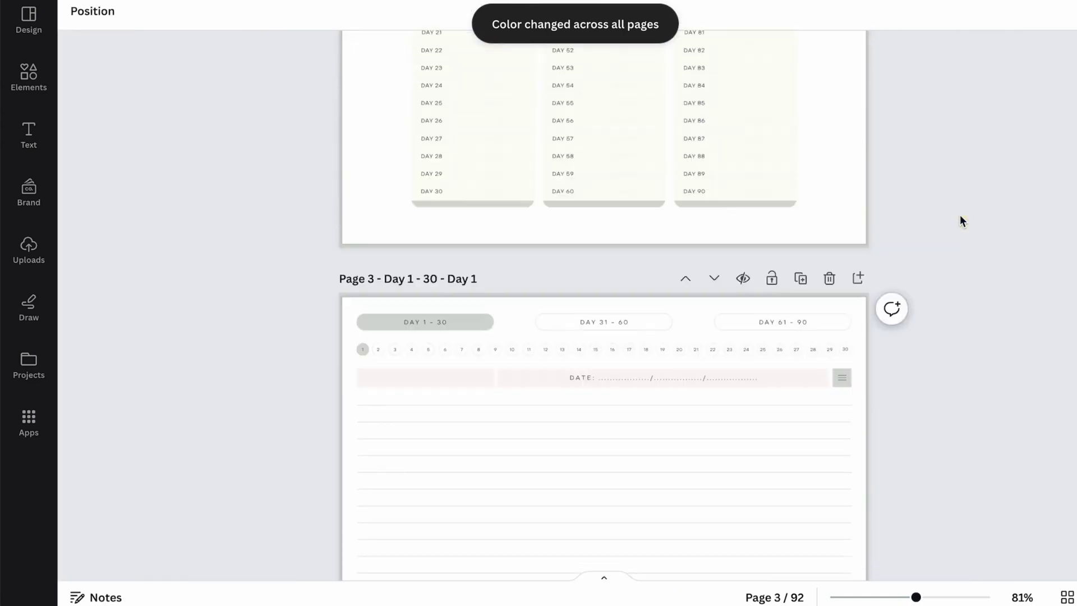
pyautogui.click(391, 443)
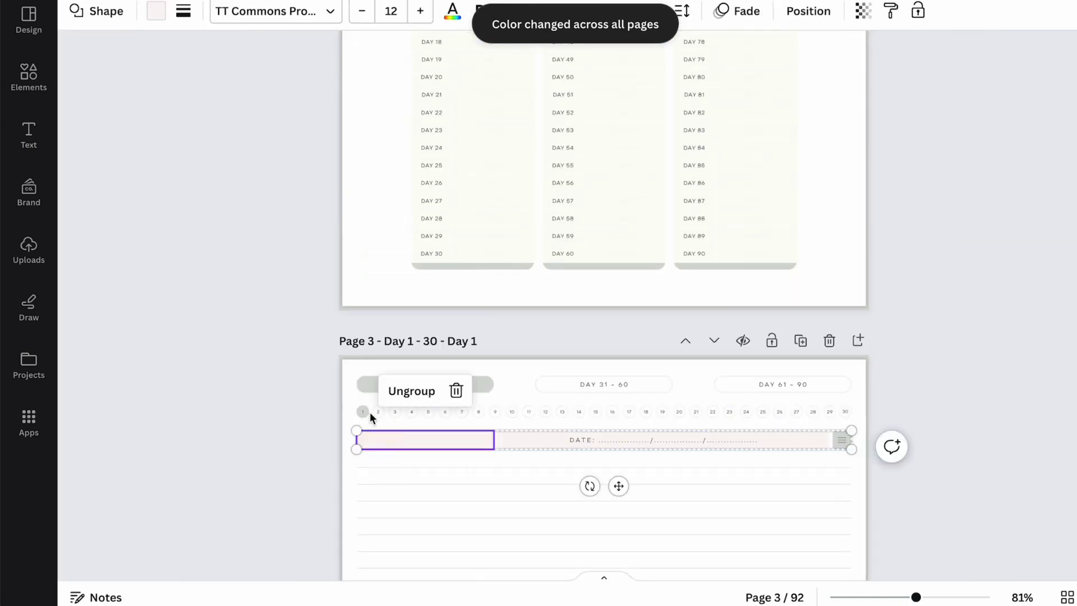
pyautogui.click(156, 11)
pyautogui.scroll(-10, 166, 314)
pyautogui.click(169, 320)
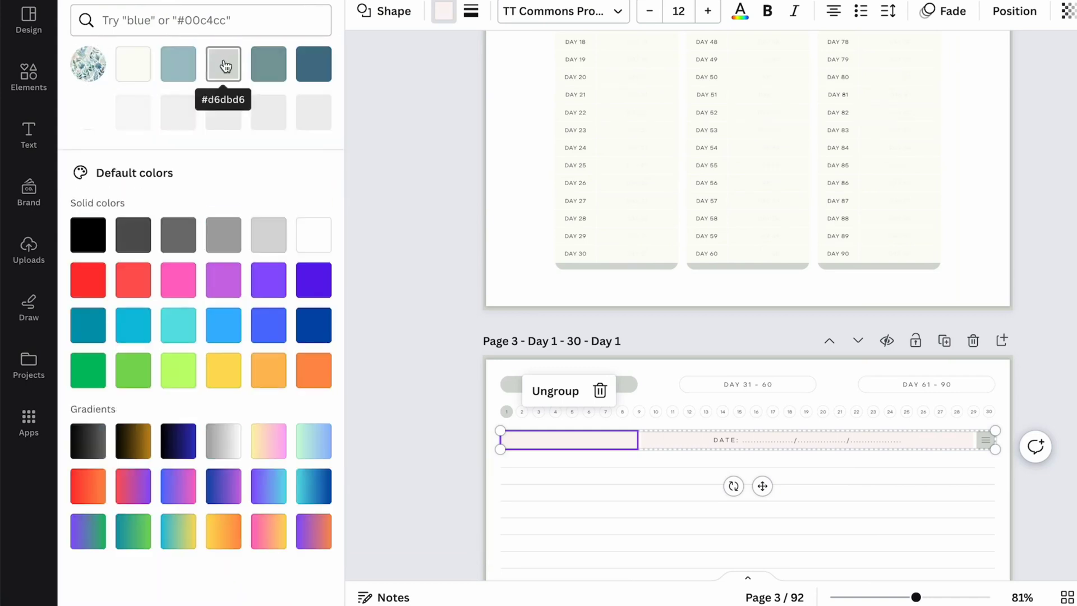
pyautogui.click(159, 582)
pyautogui.click(972, 264)
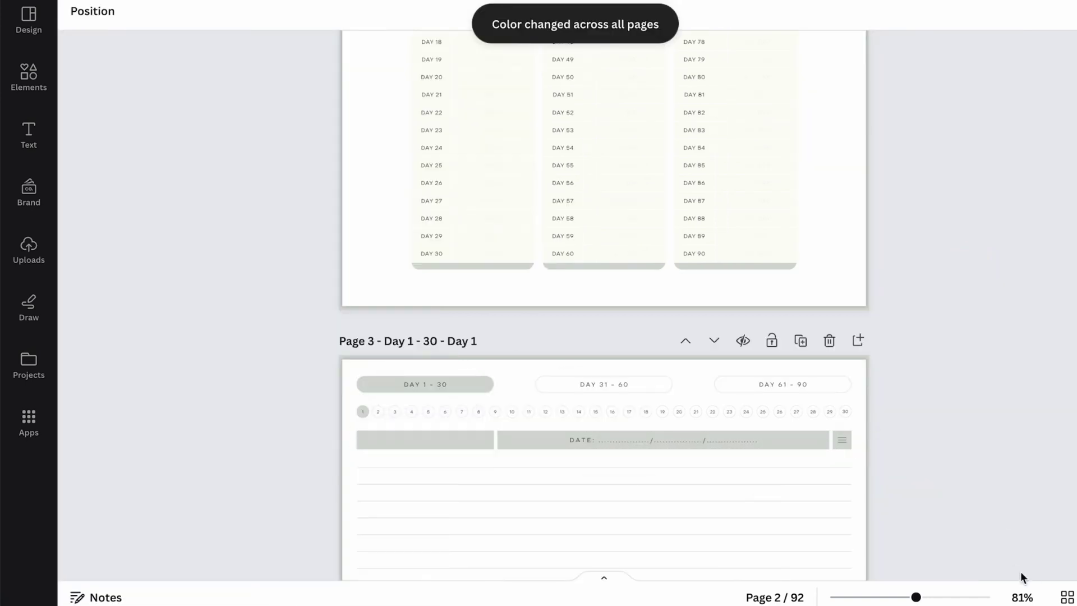
# Step: Display all journal pages as a grid and review the recolored cover, index and daily pages
pyautogui.click(1065, 597)
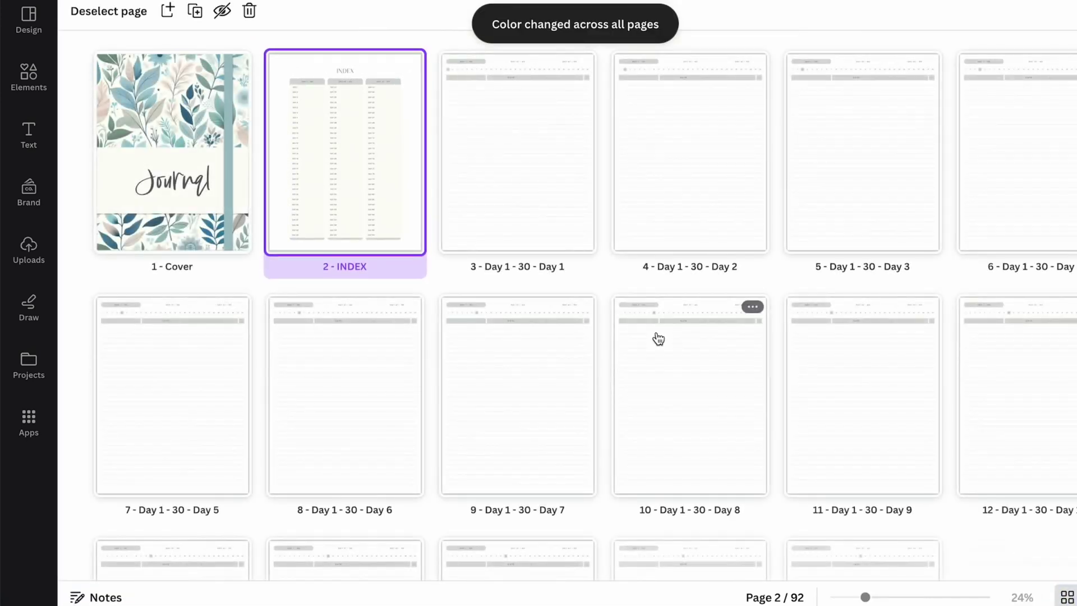
pyautogui.scroll(-1, 657, 338)
pyautogui.scroll(-15, 659, 339)
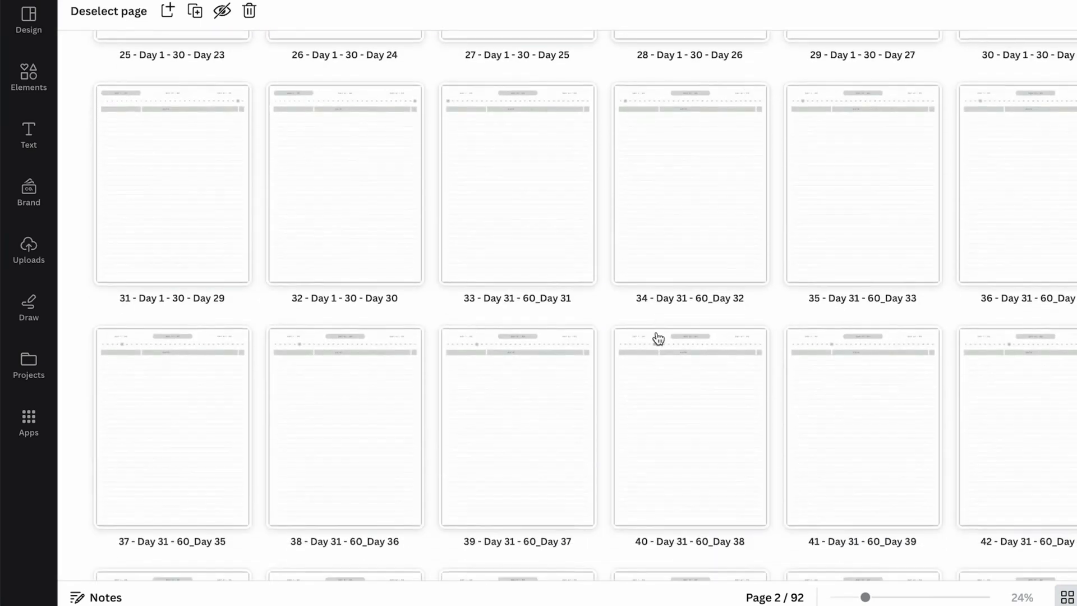
pyautogui.scroll(15, 658, 338)
pyautogui.scroll(-1, 659, 338)
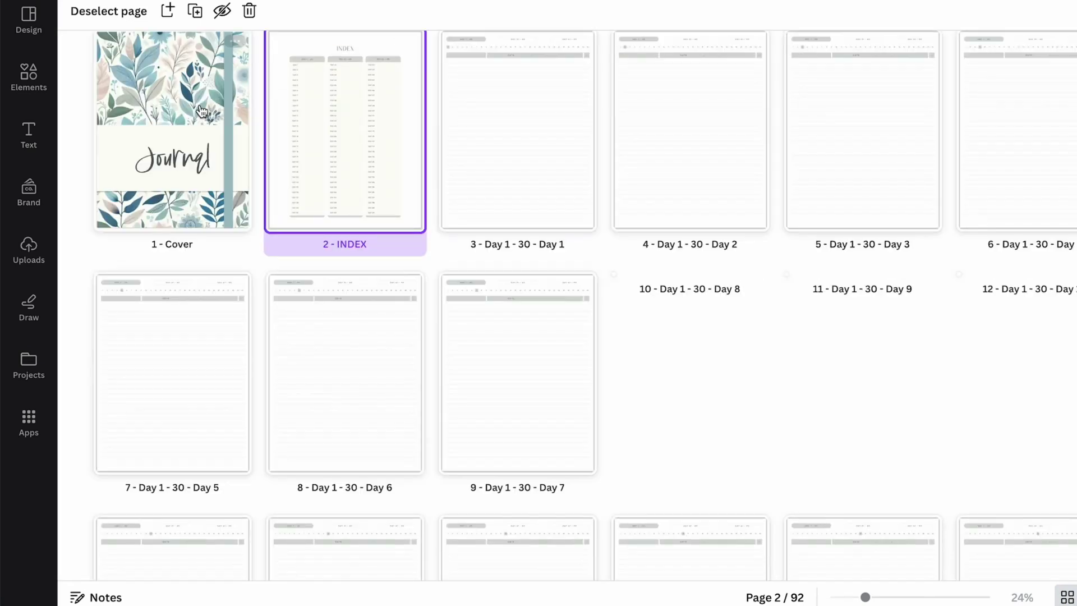
# Step: Open the Index page from the grid and inspect its DAY 1 - 30 header
pyautogui.click(364, 160)
pyautogui.click(364, 160)
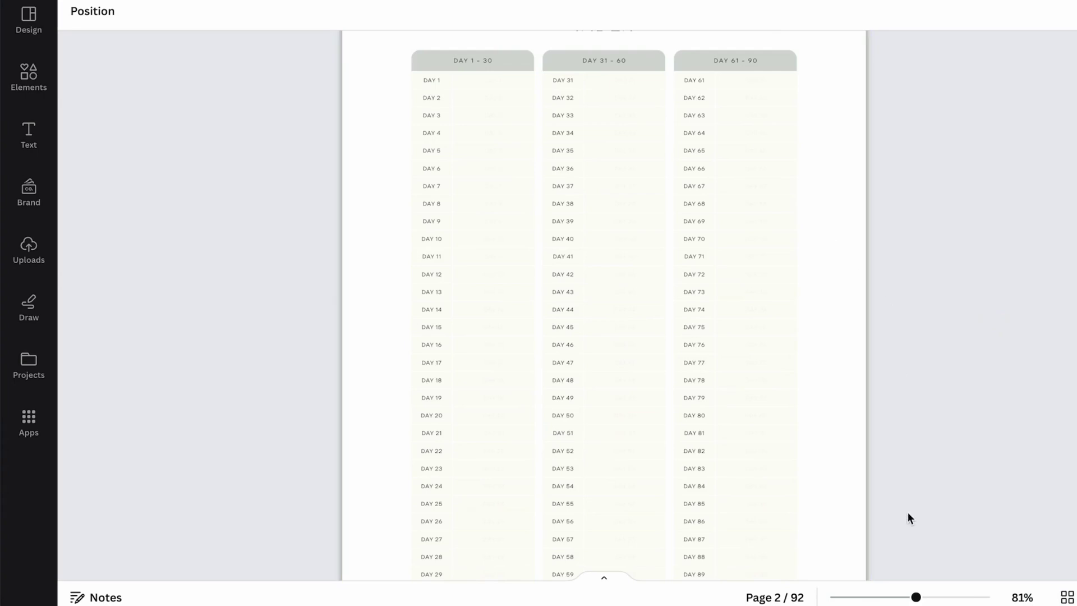
pyautogui.scroll(4, 680, 134)
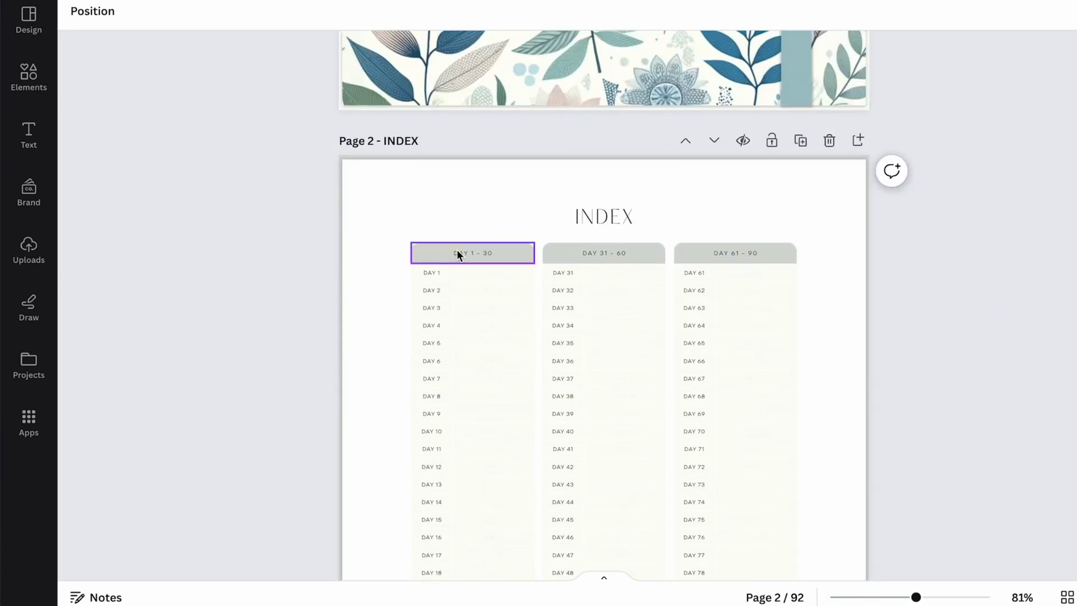
pyautogui.click(457, 252)
# Step: Go to the Day 1 page and examine its DAY 1 - 30 and DAY 31 - 60 navigation tabs at 164% zoom
pyautogui.click(428, 212)
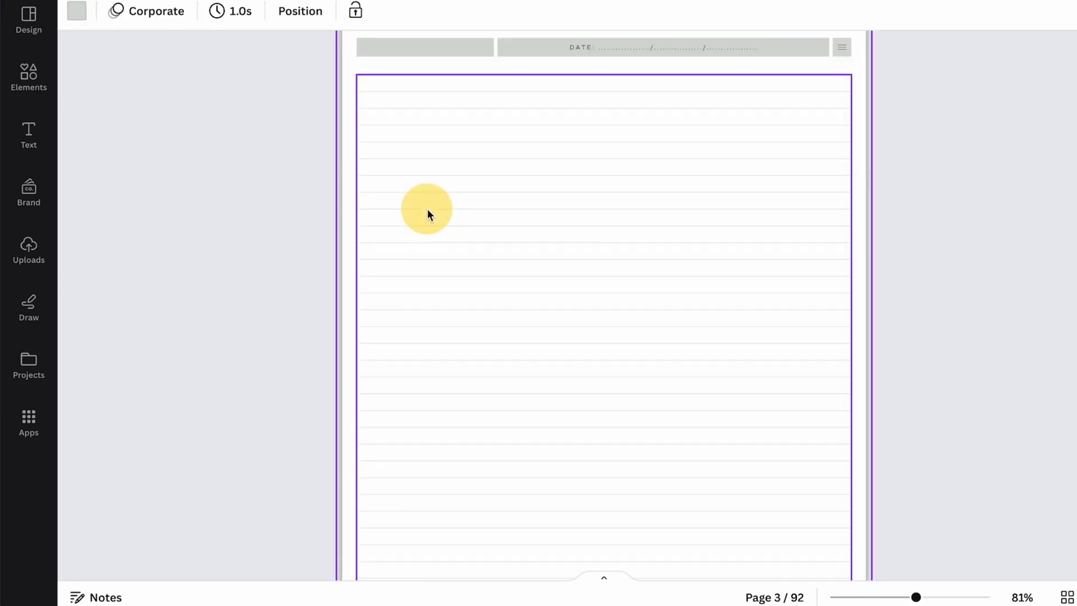
pyautogui.scroll(3, 628, 196)
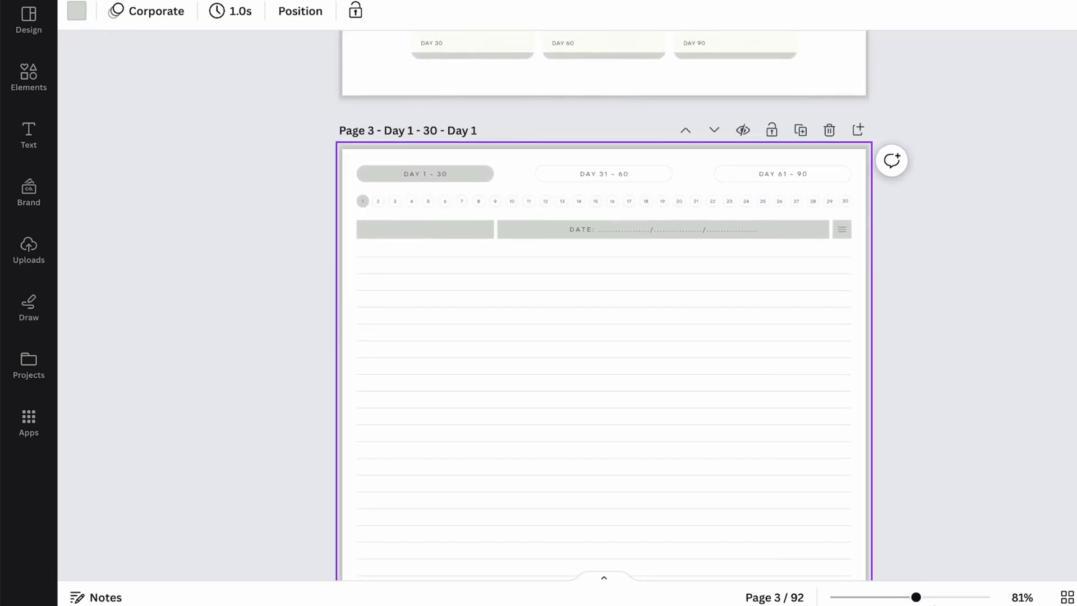
pyautogui.click(945, 598)
pyautogui.scroll(3, 790, 397)
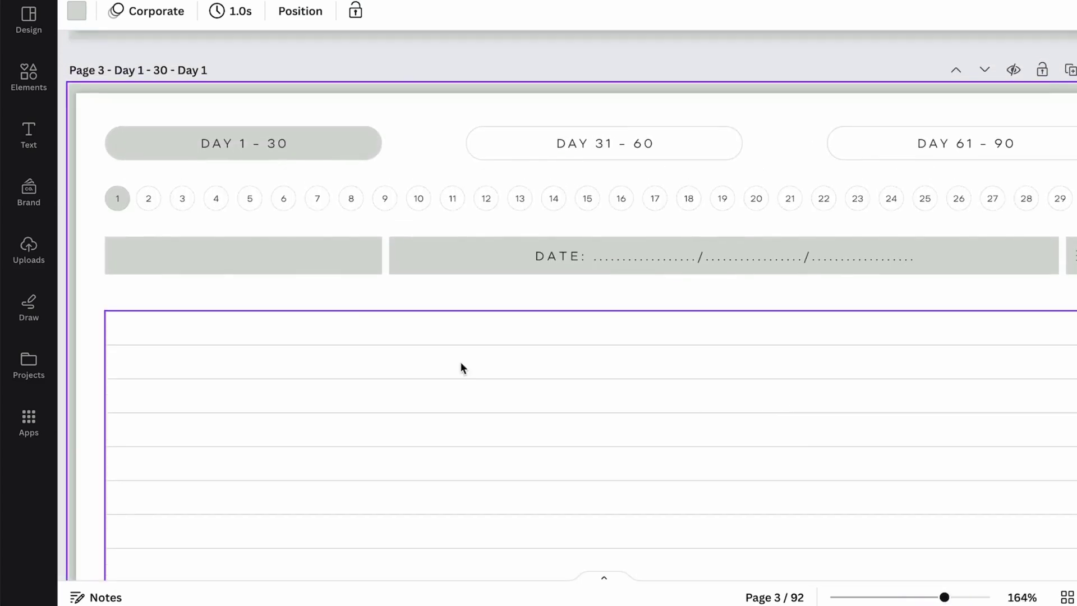
pyautogui.click(213, 147)
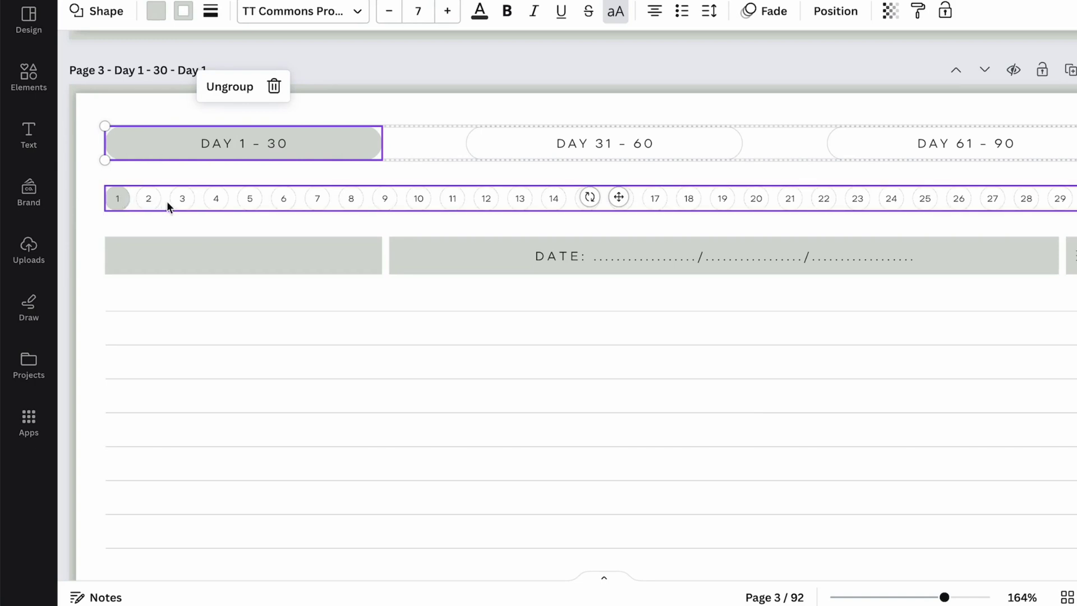
pyautogui.click(481, 149)
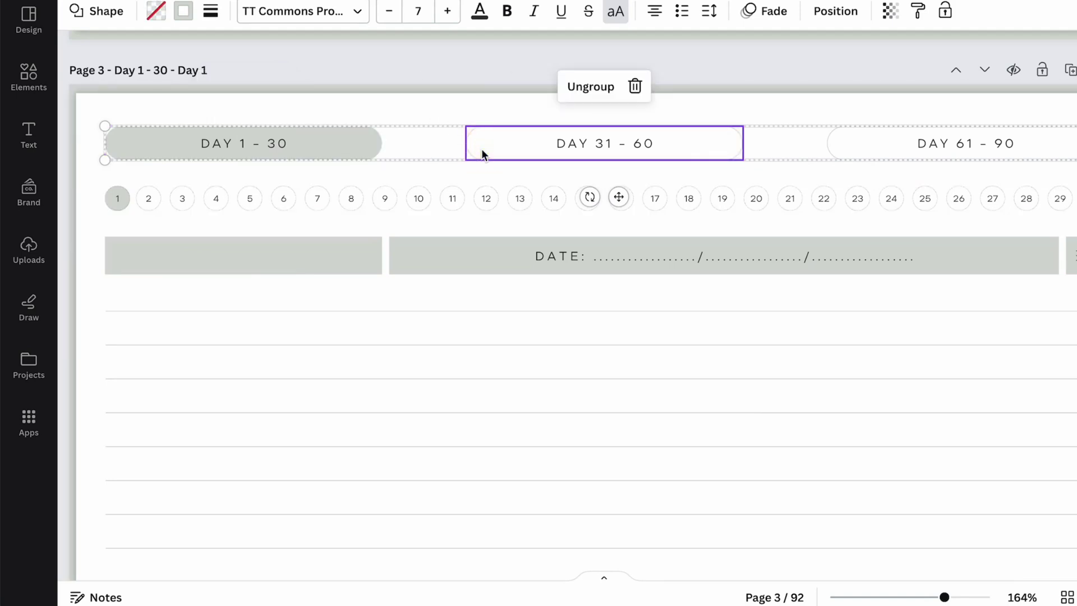
pyautogui.click(481, 149)
pyautogui.click(498, 147)
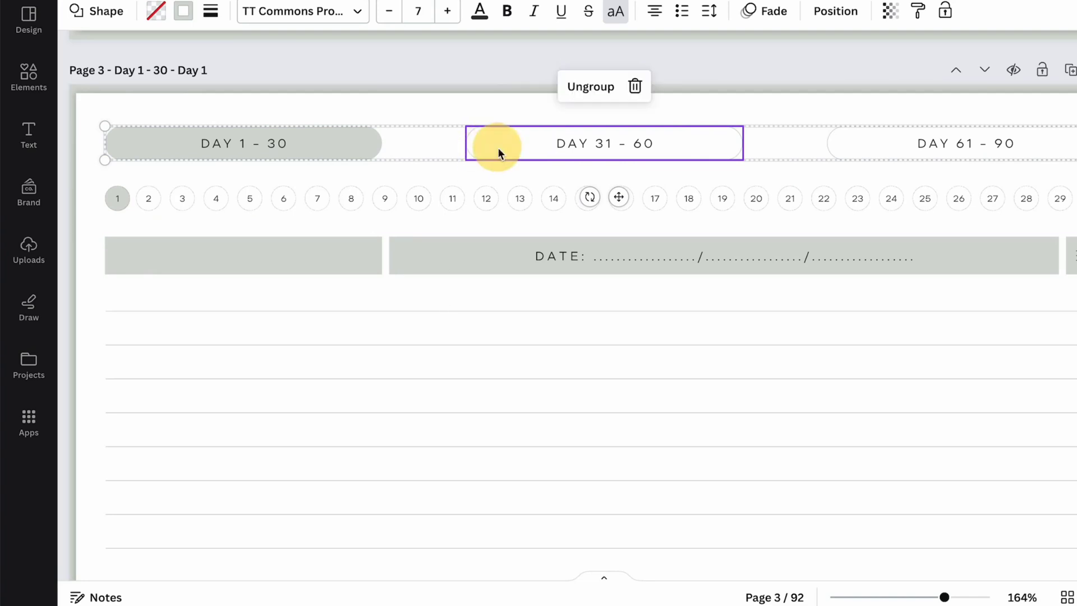
# Step: Ungroup the Day 1 page's navigation tabs and follow the DAY 31 - 60 tab's link to the Day 31 page
pyautogui.click(516, 108)
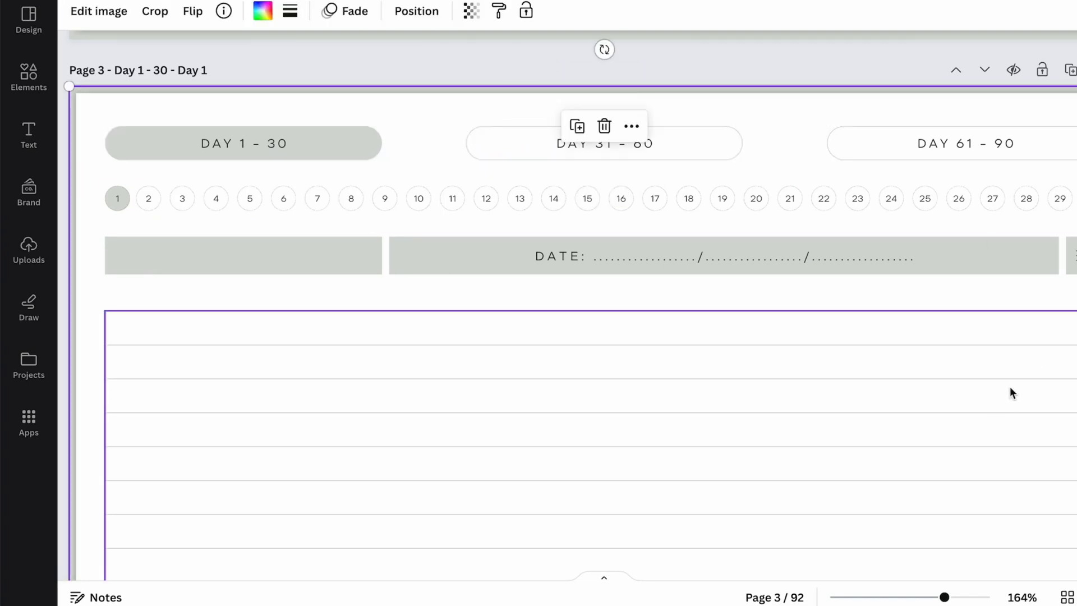
pyautogui.scroll(-2, 611, 135)
pyautogui.click(610, 133)
pyautogui.click(600, 91)
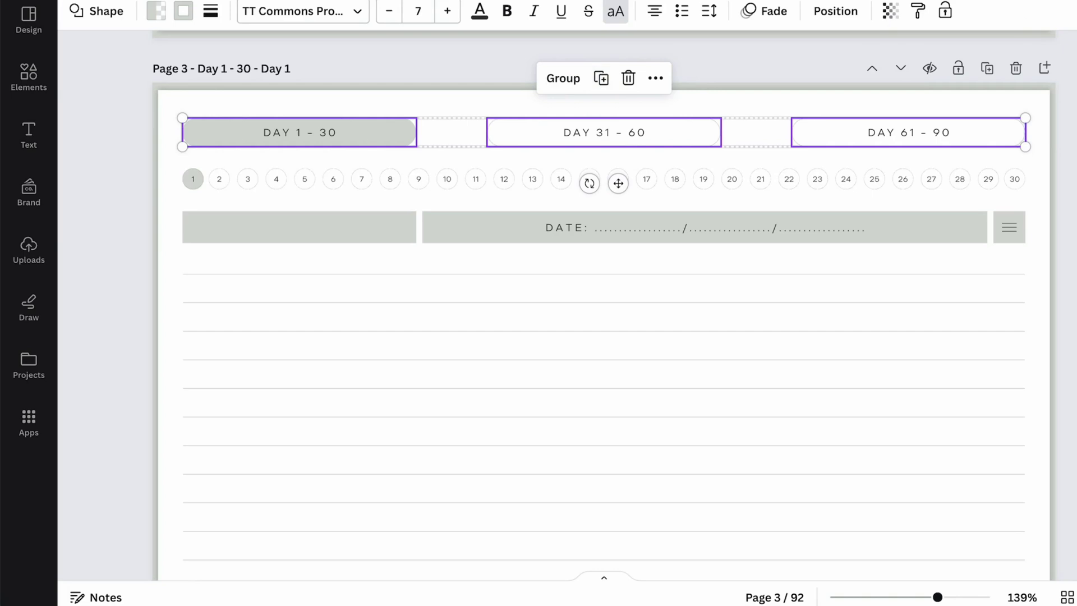
pyautogui.click(601, 42)
pyautogui.click(575, 130)
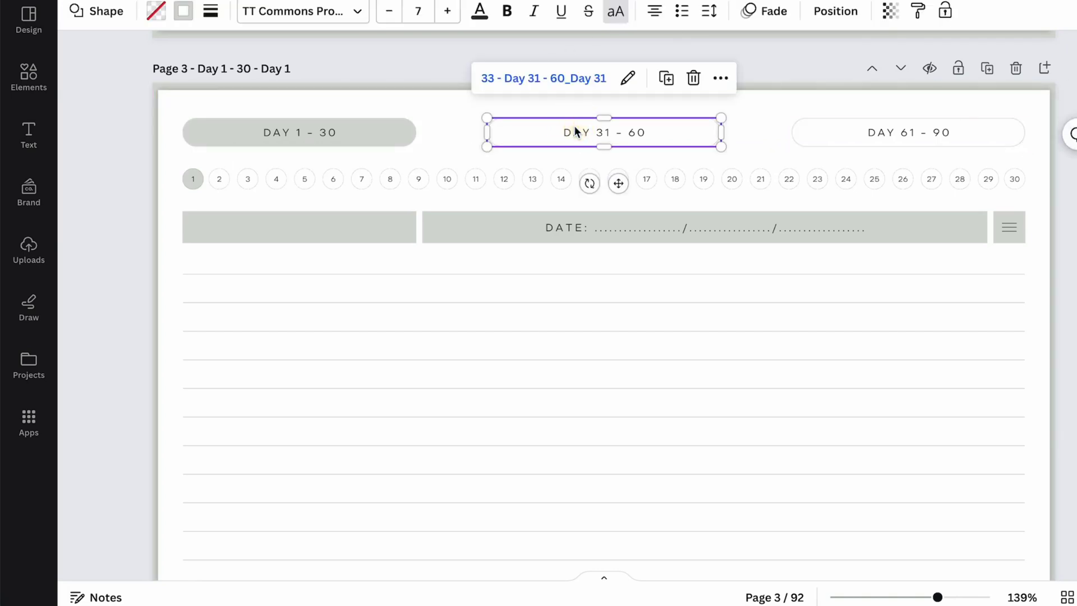
pyautogui.click(560, 80)
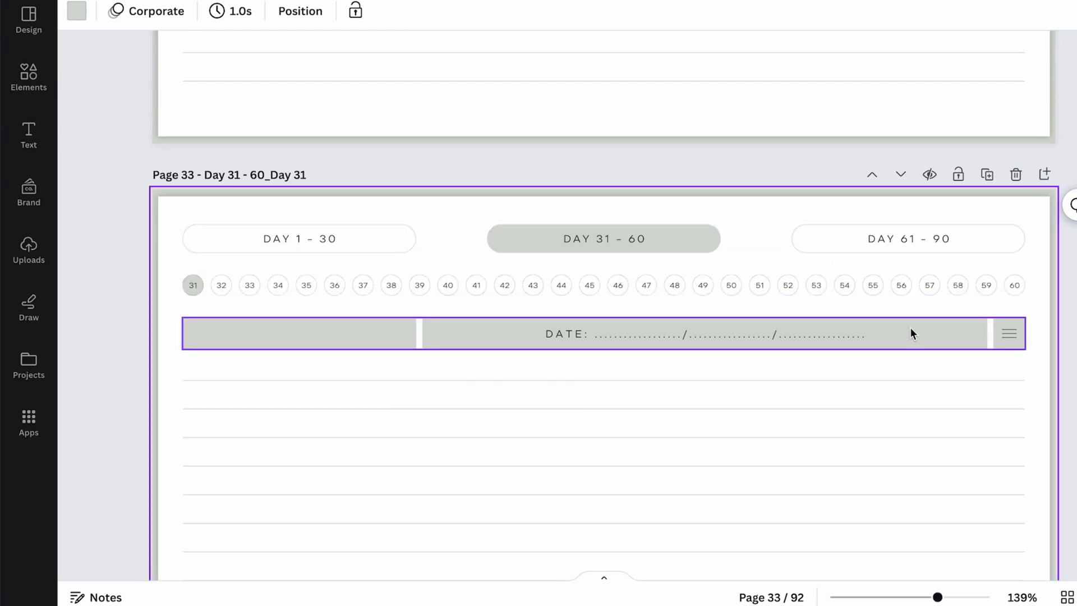
# Step: Undo the gray-green recoloring across all journal pages
pyautogui.click(946, 240)
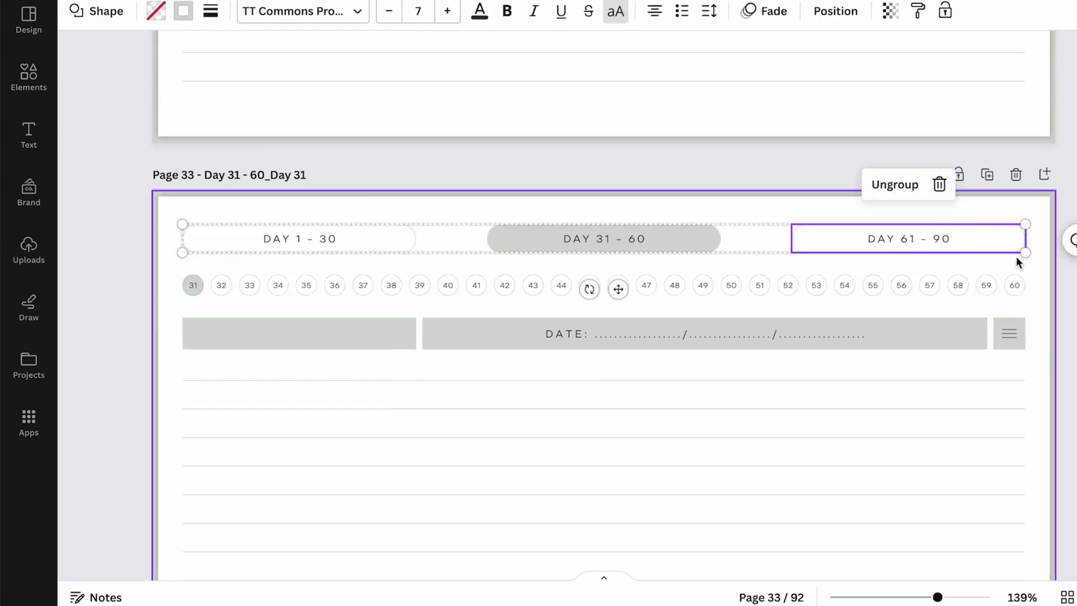
pyautogui.press('Escape')
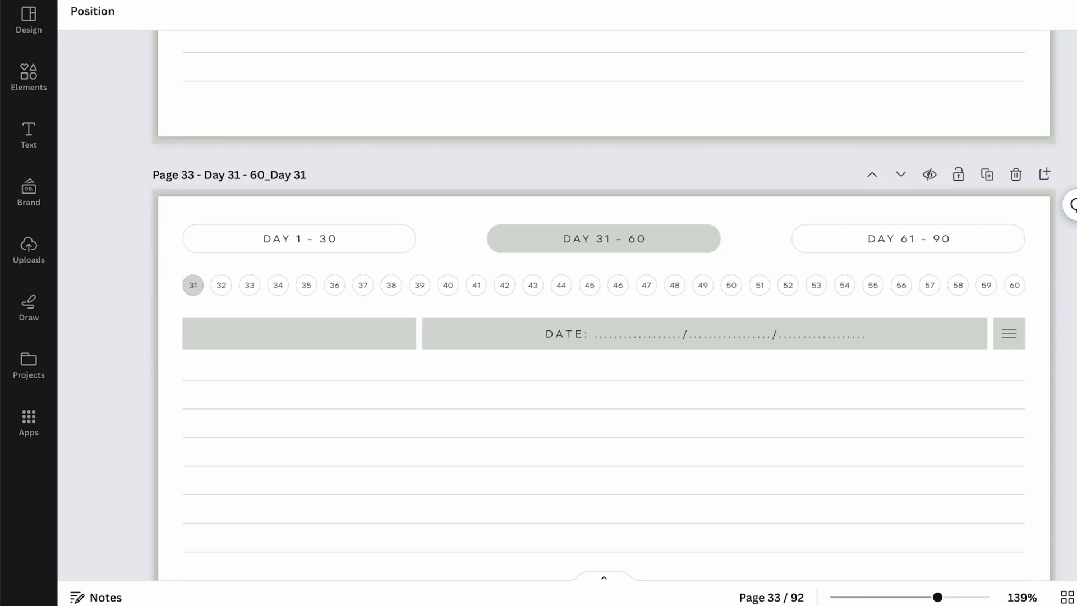
pyautogui.hotkey('ctrl', 'z')
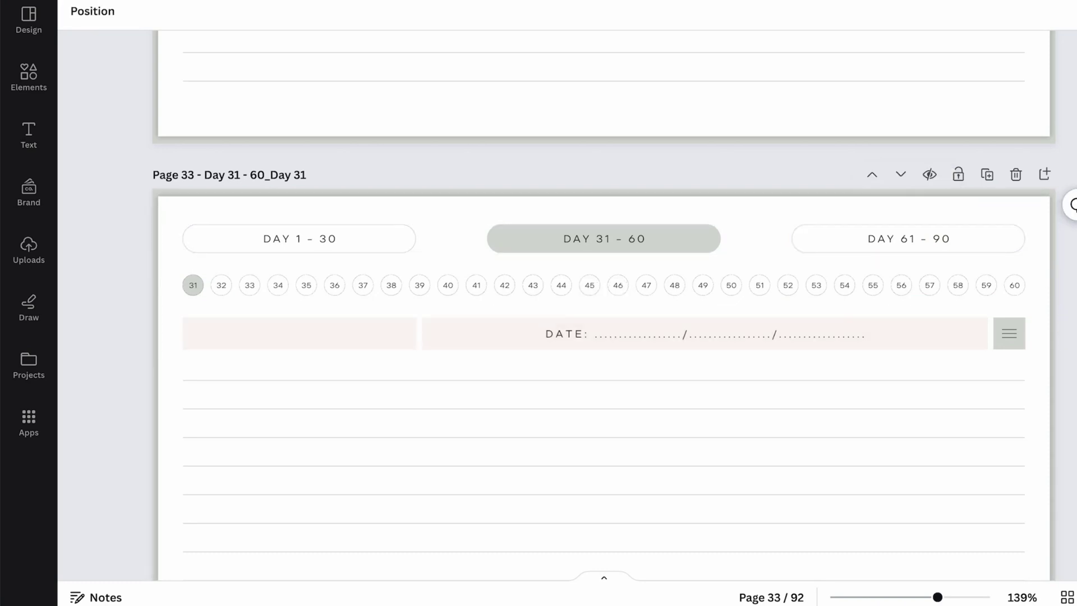
pyautogui.press('super+z')
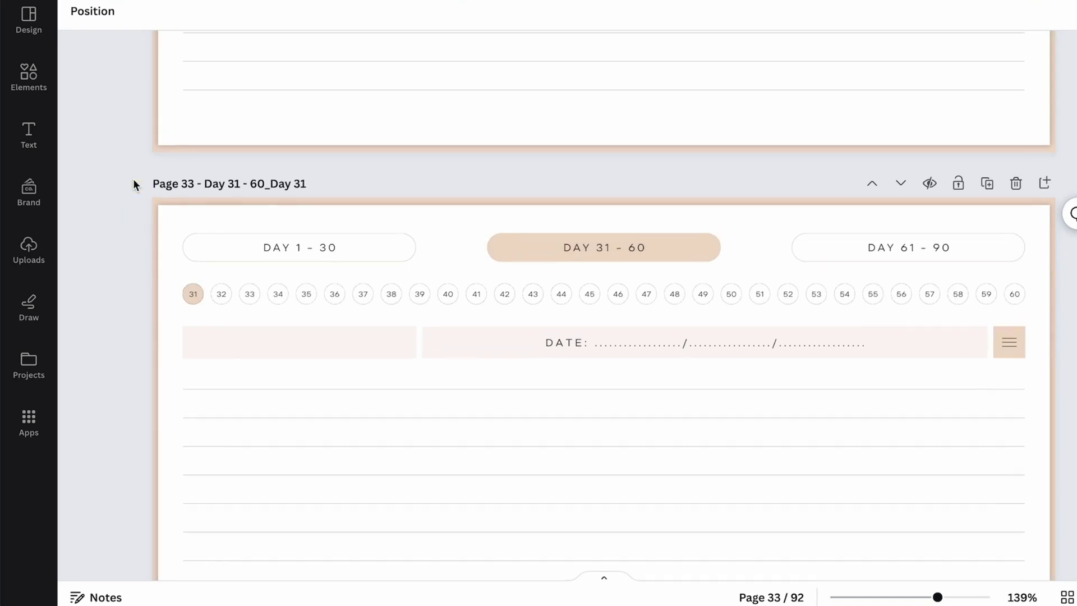
# Step: Go to the Day 30 page and inspect the menu icon at the end of its date bar
pyautogui.scroll(8, 844, 337)
pyautogui.scroll(4, 844, 344)
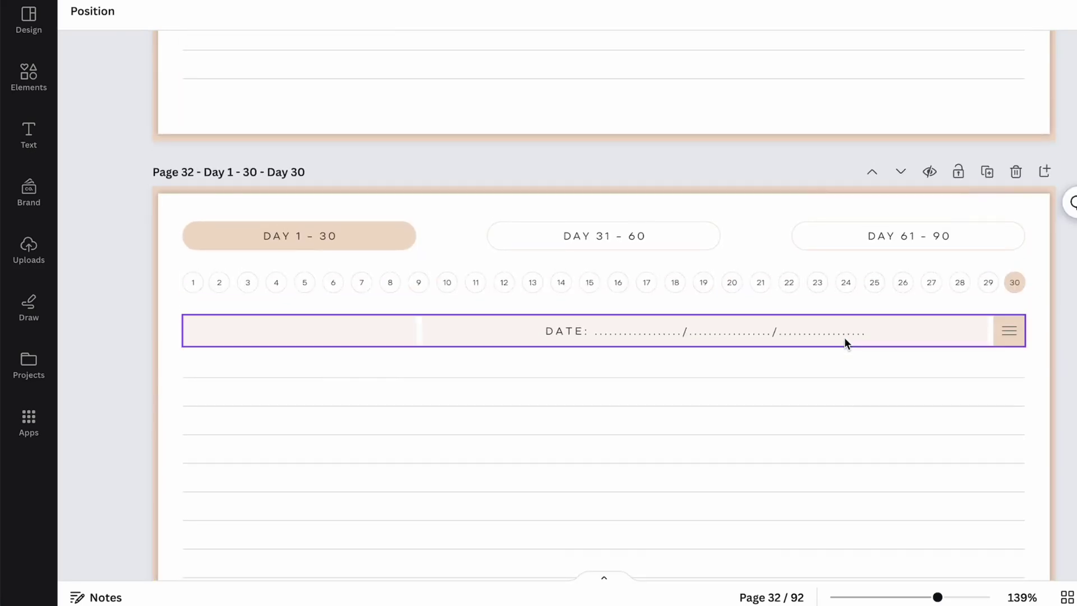
pyautogui.scroll(-1, 844, 343)
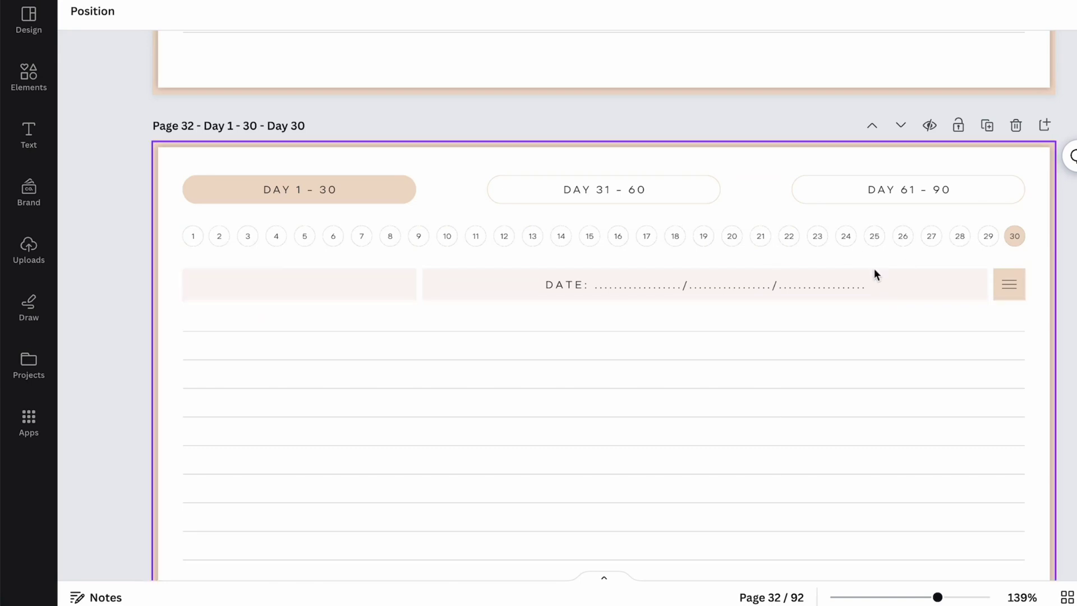
pyautogui.click(1012, 288)
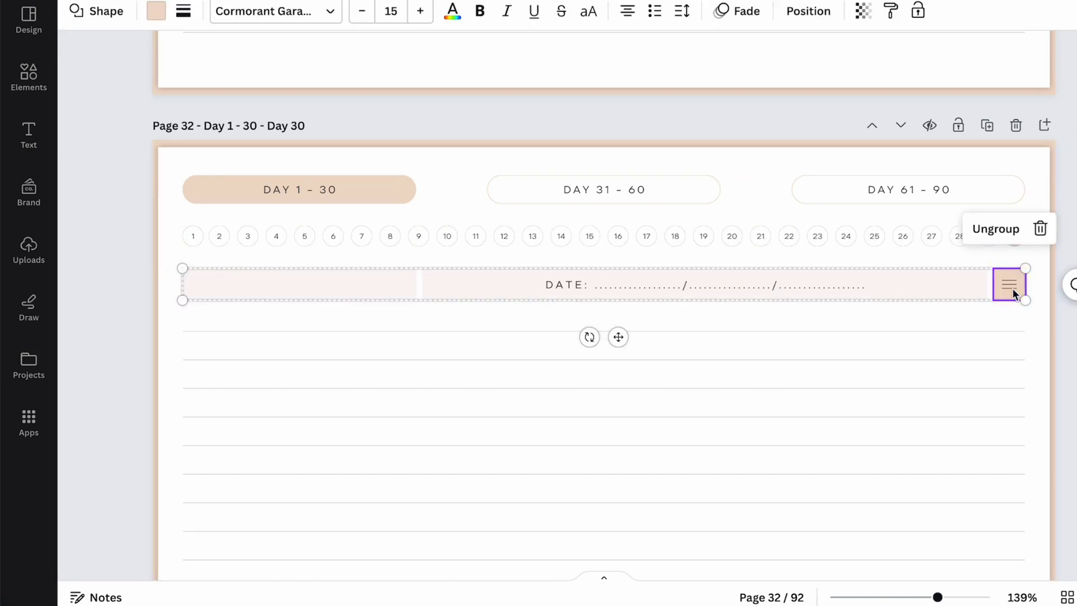
pyautogui.click(1073, 342)
# Step: Display all journal pages as a grid and open the Index page at its table headers
pyautogui.scroll(20, 1072, 341)
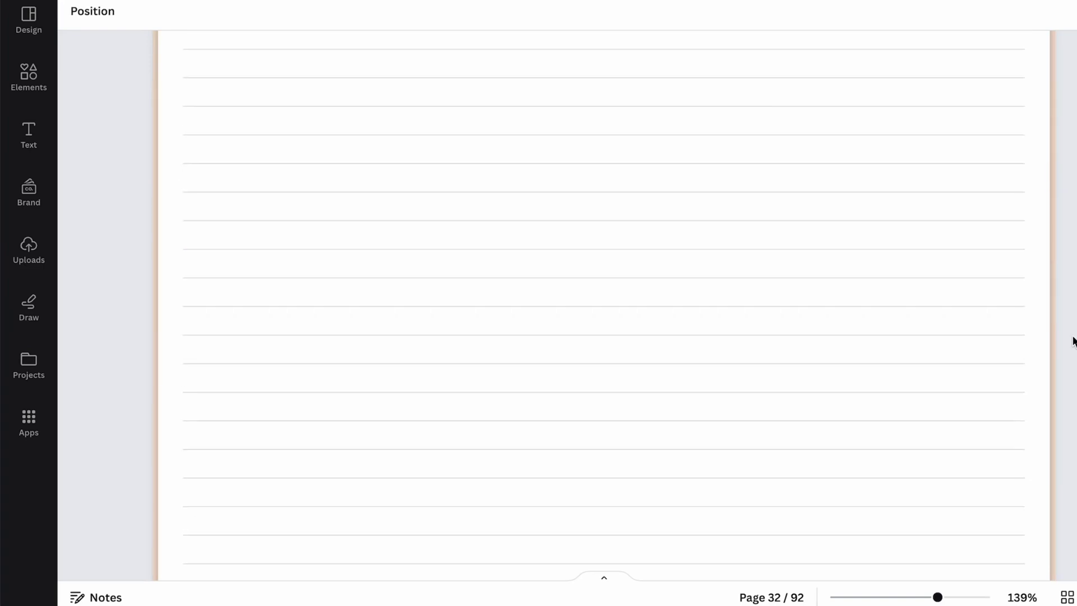
pyautogui.click(1068, 598)
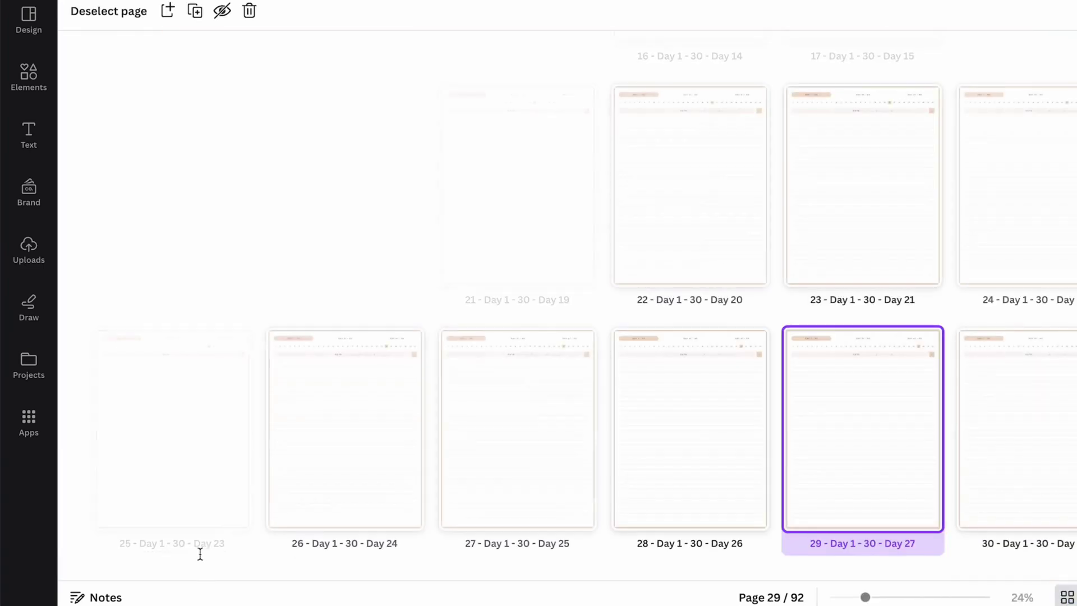
pyautogui.scroll(10, 178, 371)
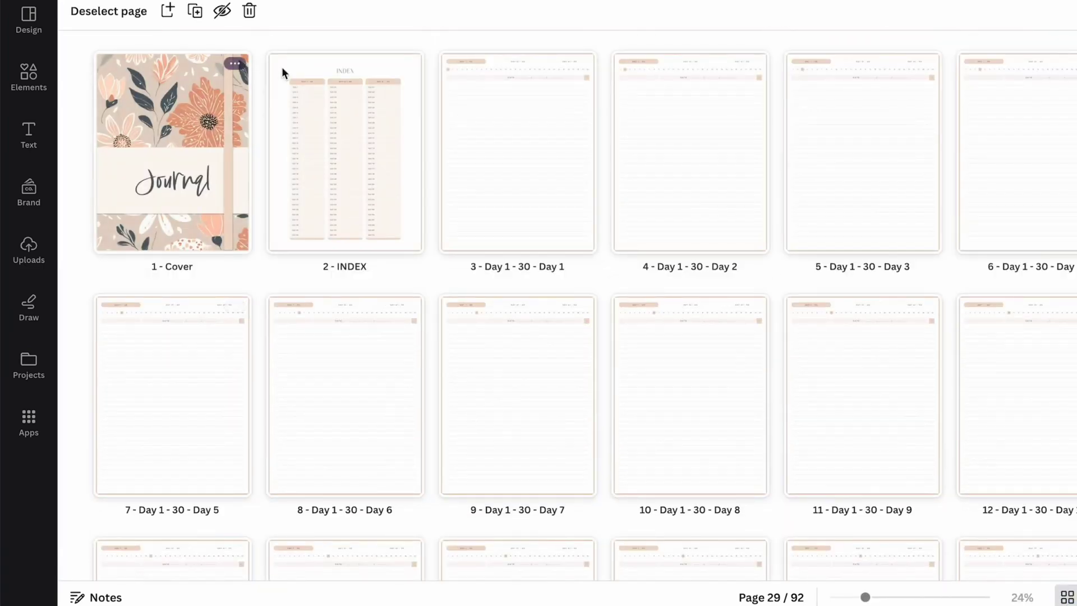
pyautogui.doubleClick(352, 125)
pyautogui.click(146, 275)
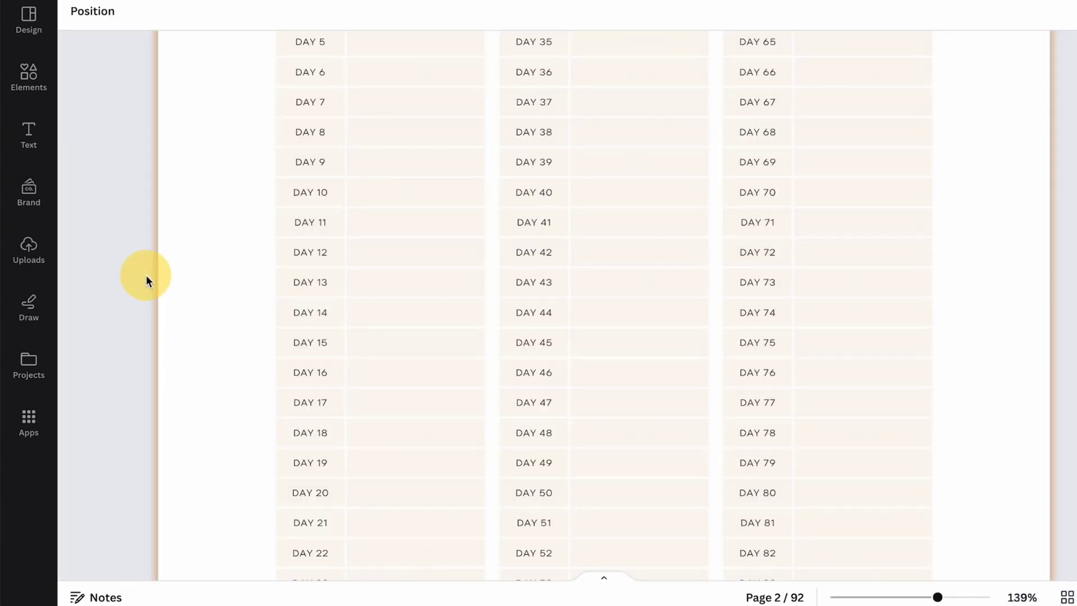
pyautogui.scroll(4, 146, 275)
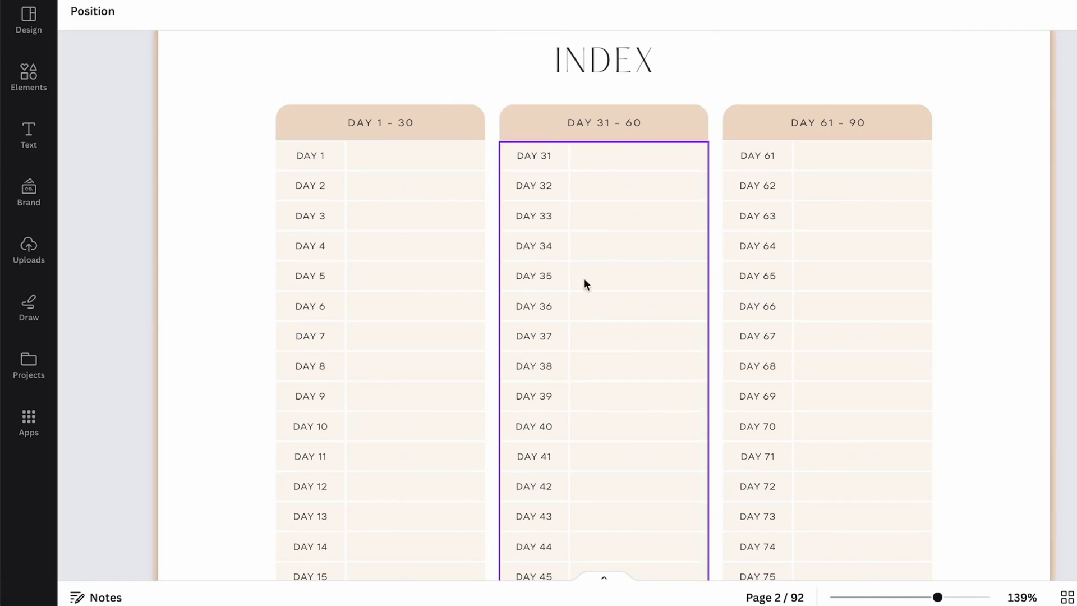
# Step: Inspect the page links on the Index page's DAY 1 - 30 and DAY 31 - 60 headers
pyautogui.click(396, 114)
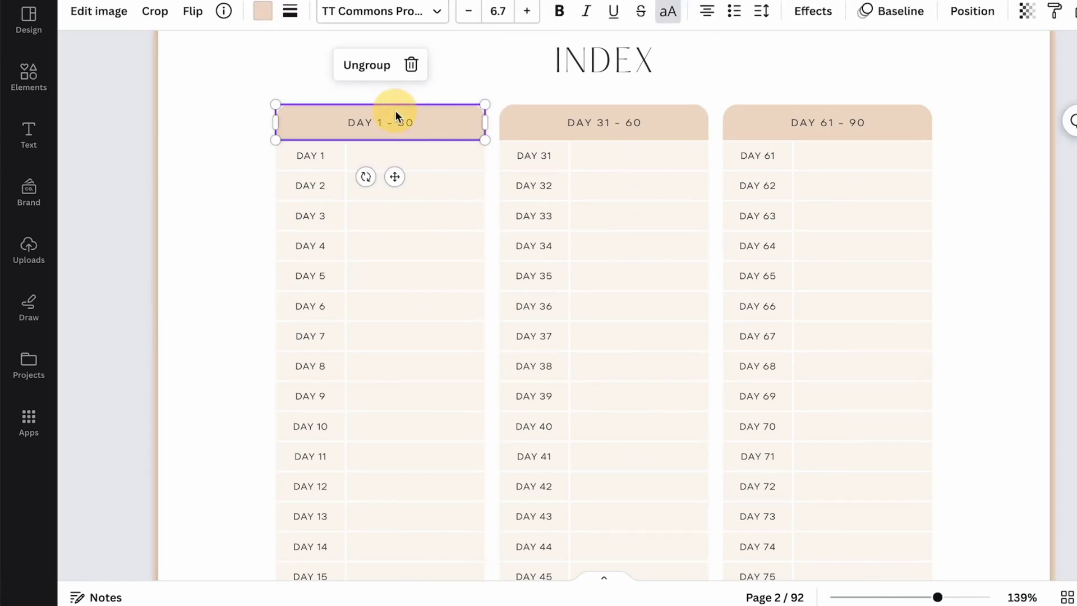
pyautogui.click(571, 125)
pyautogui.click(429, 118)
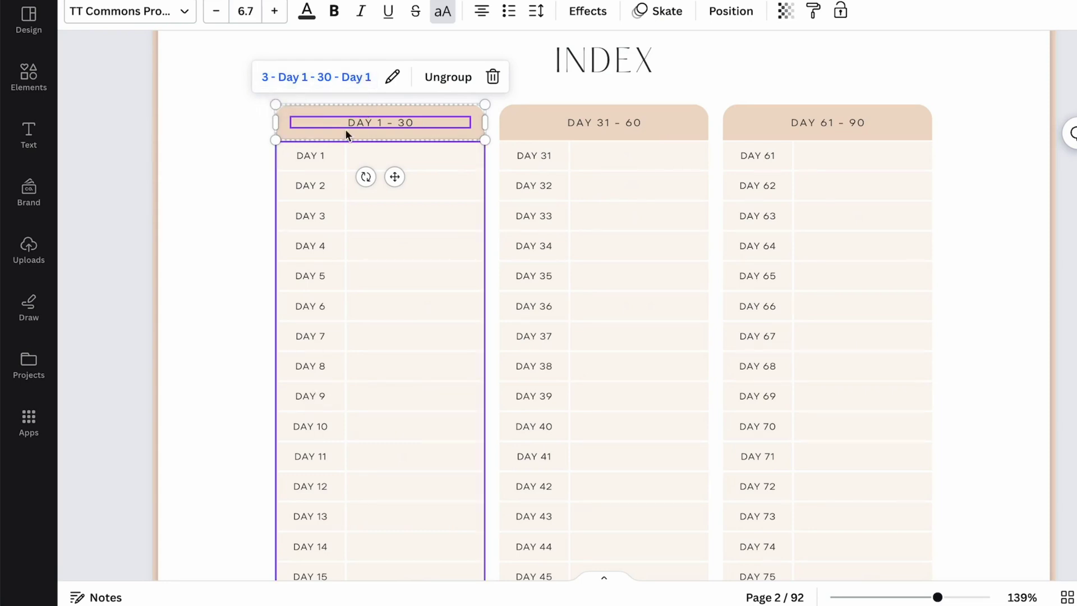
pyautogui.click(554, 116)
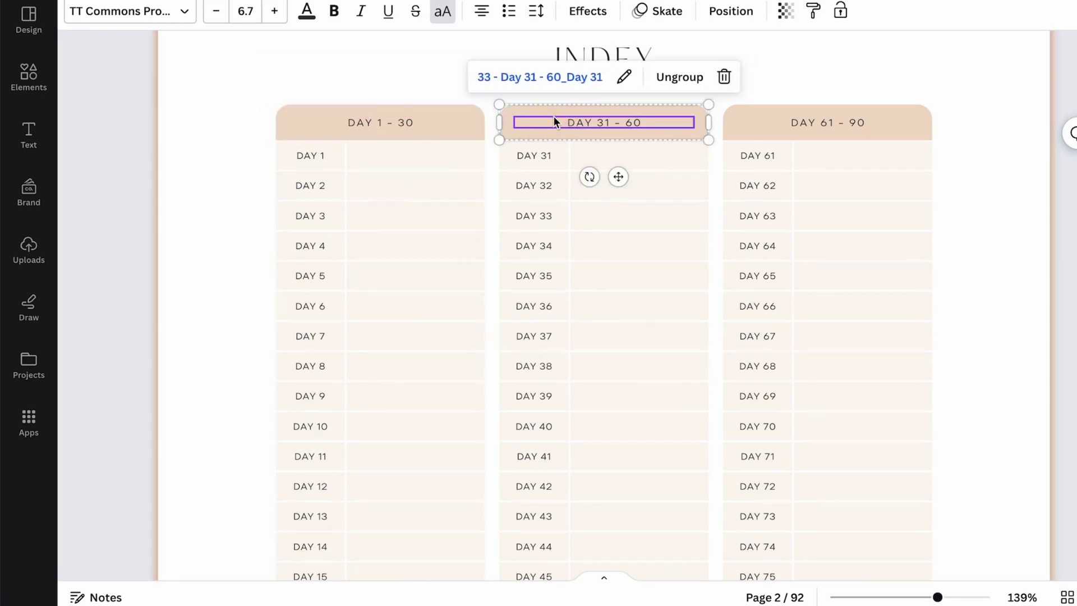
# Step: Check the DAY 1 cell's link and the blank cell beside it in the Index table, and return to the cover page
pyautogui.click(319, 157)
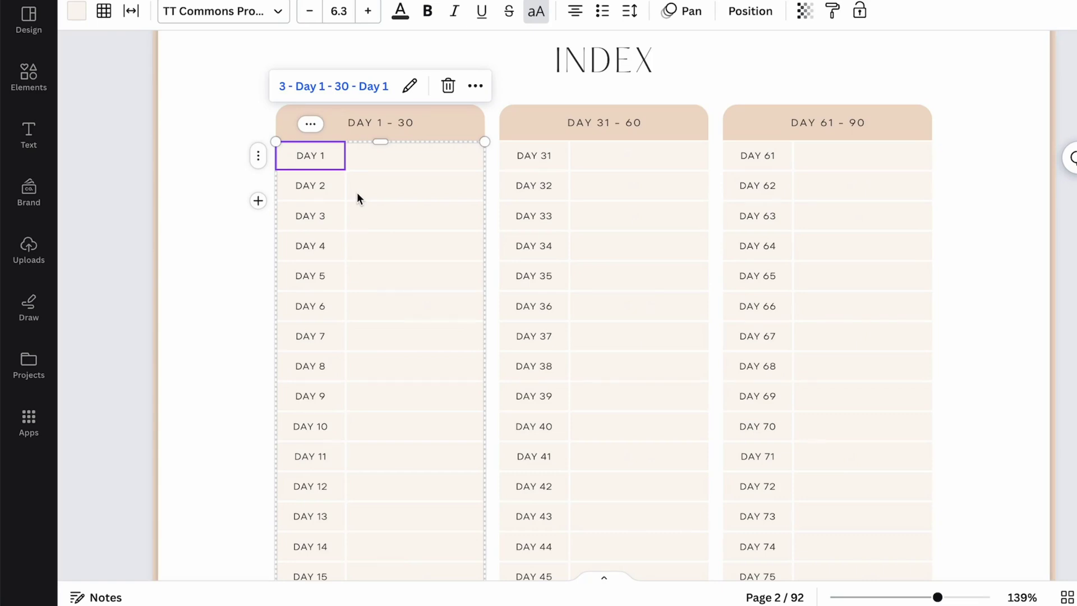
pyautogui.click(378, 163)
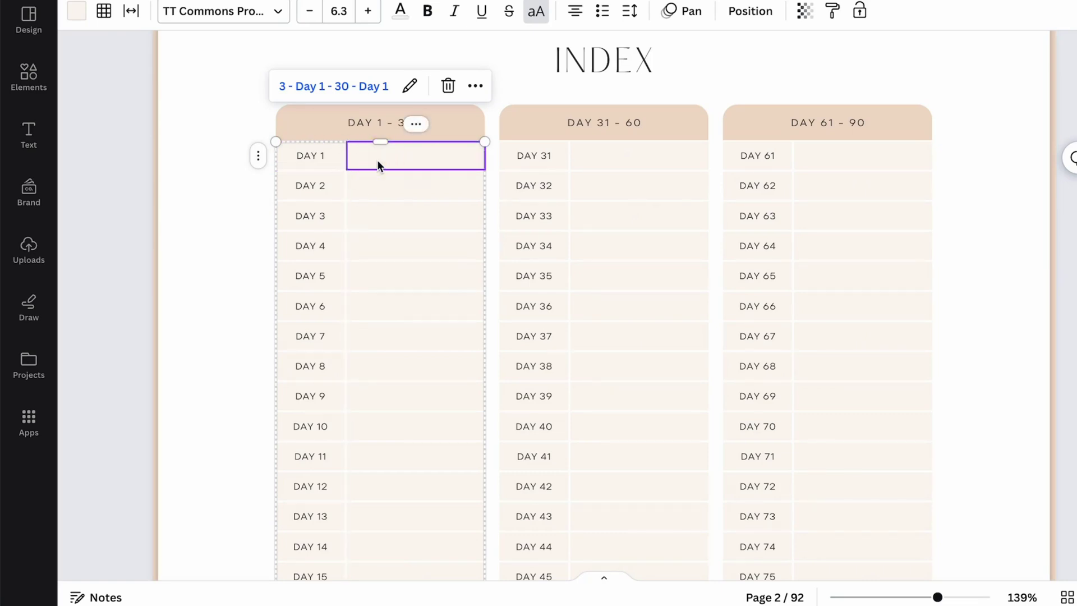
pyautogui.click(321, 168)
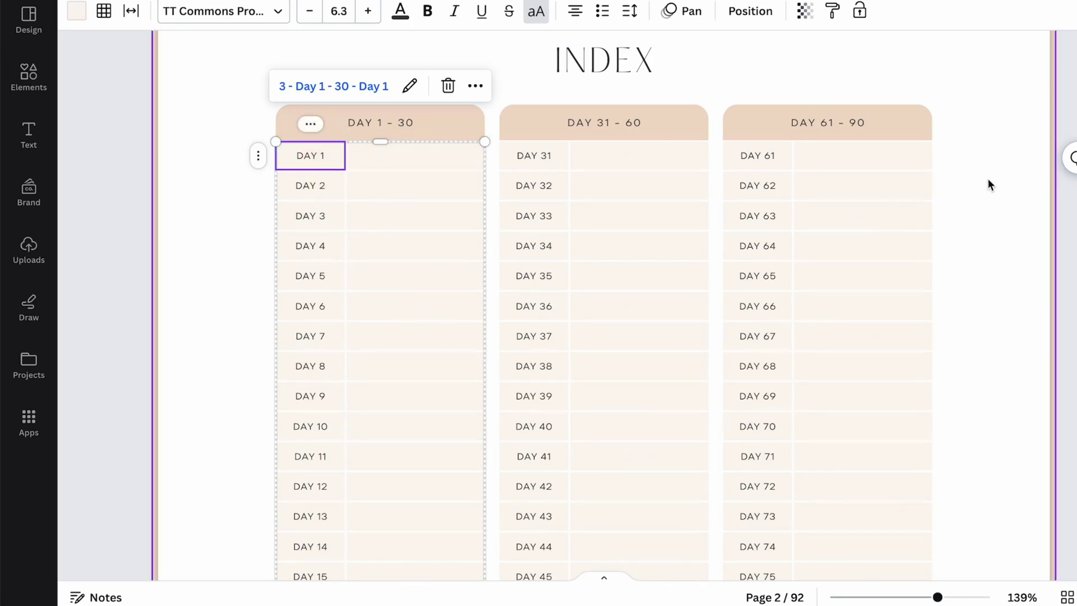
pyautogui.scroll(10, 987, 179)
pyautogui.scroll(3, 988, 178)
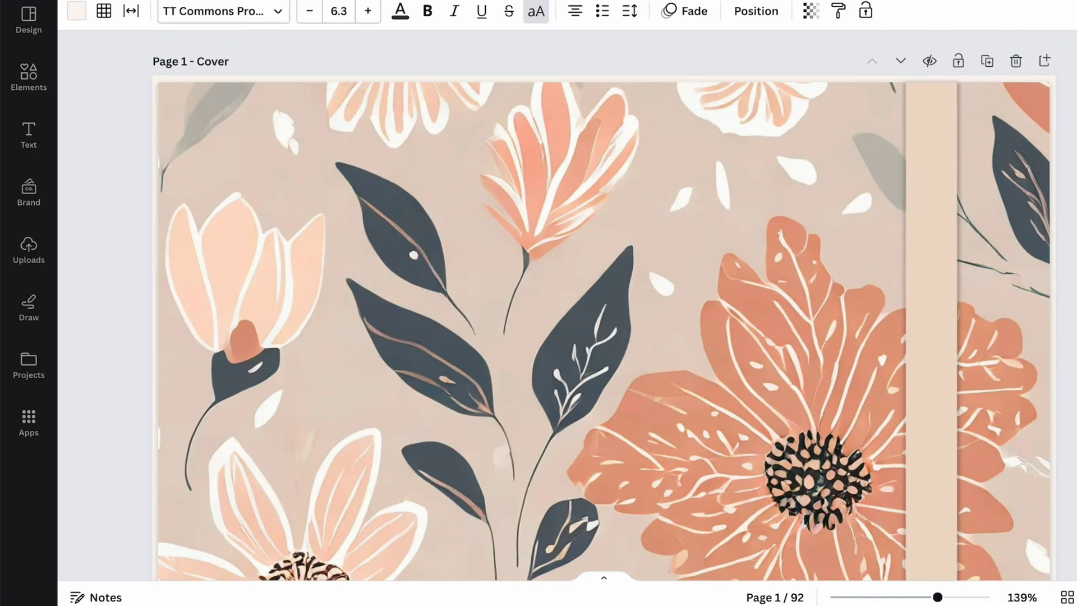
# Step: Open the 90 Day Daily Digital Journal_Grid design from the project folder and examine the grid layout of its Day 1 page
pyautogui.scroll(-20, 446, 342)
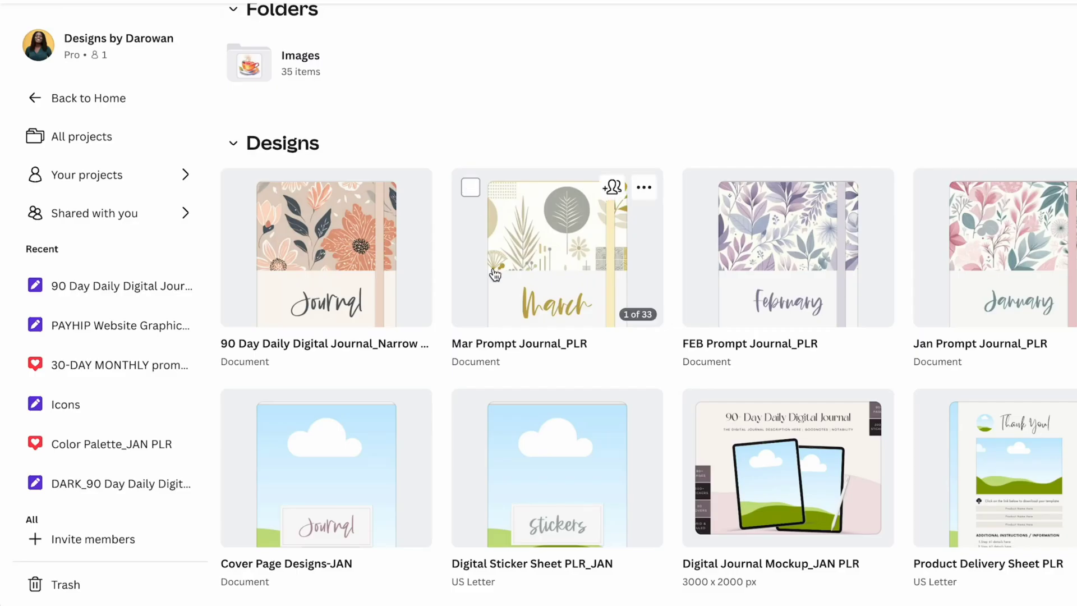
pyautogui.scroll(-12, 495, 275)
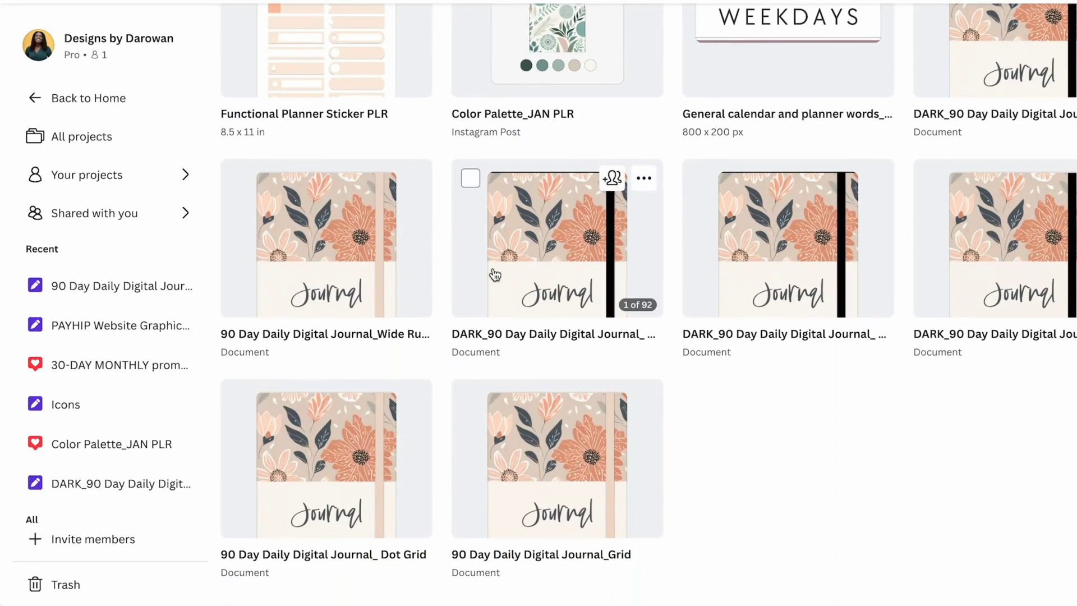
pyautogui.scroll(-2, 705, 356)
pyautogui.click(538, 358)
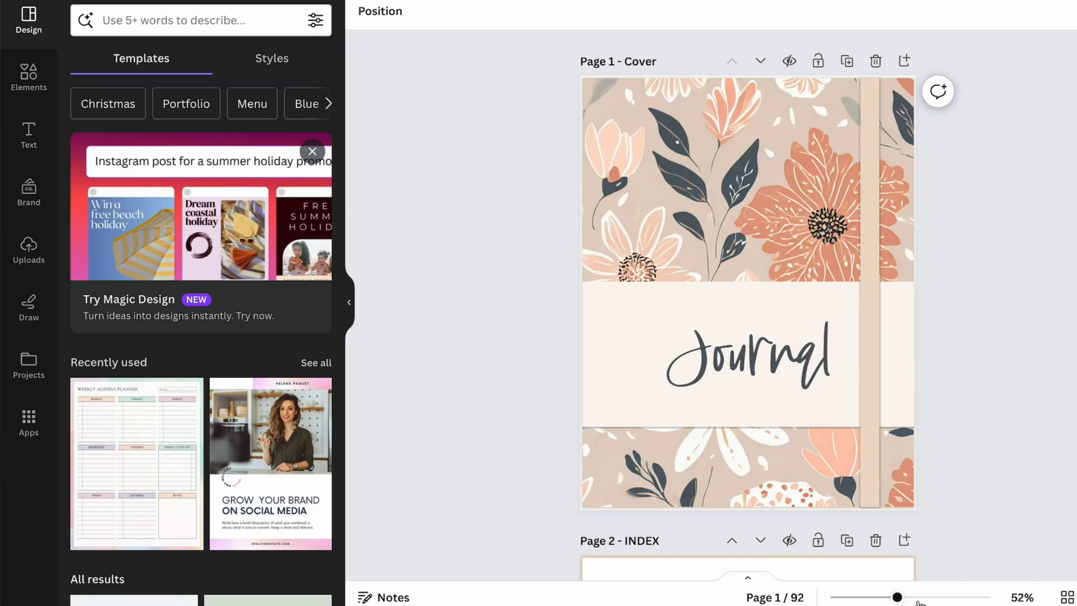
pyautogui.scroll(3, 726, 427)
pyautogui.scroll(-15, 725, 428)
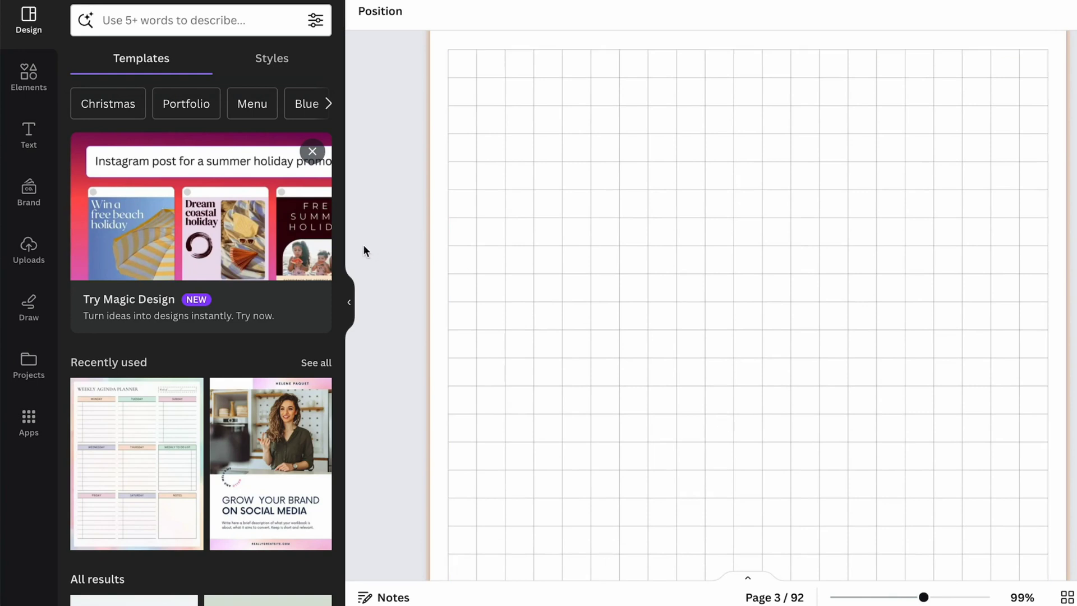
pyautogui.click(350, 302)
pyautogui.click(985, 278)
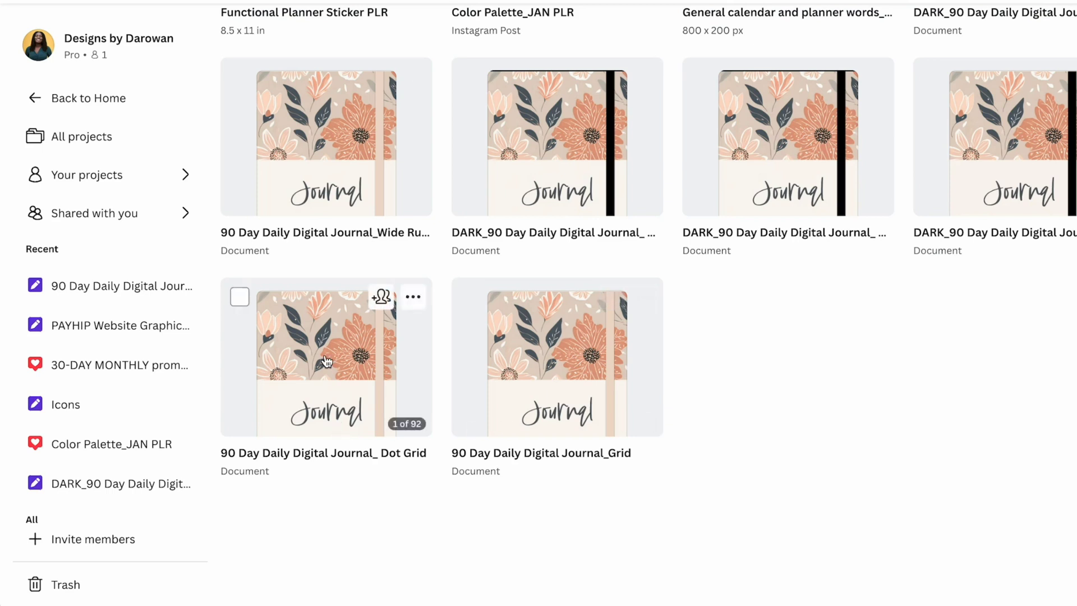
# Step: Open the 90 Day Daily Digital Journal_ Dot Grid design and examine the dotted Day 1 page at 104% zoom
pyautogui.click(327, 360)
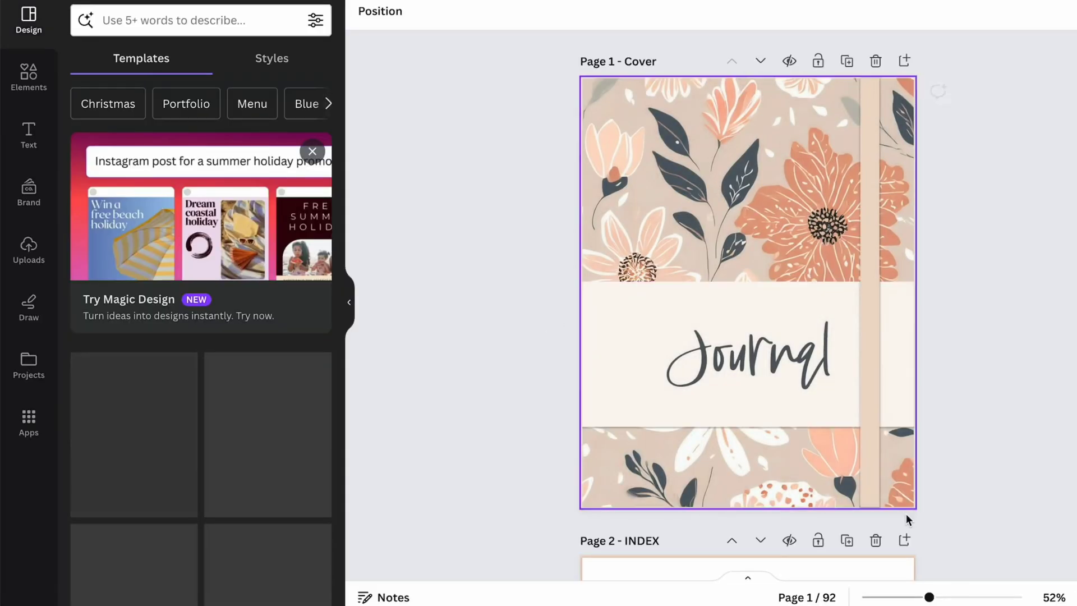
pyautogui.moveTo(929, 597); pyautogui.dragTo(954, 597)
pyautogui.scroll(-15, 638, 331)
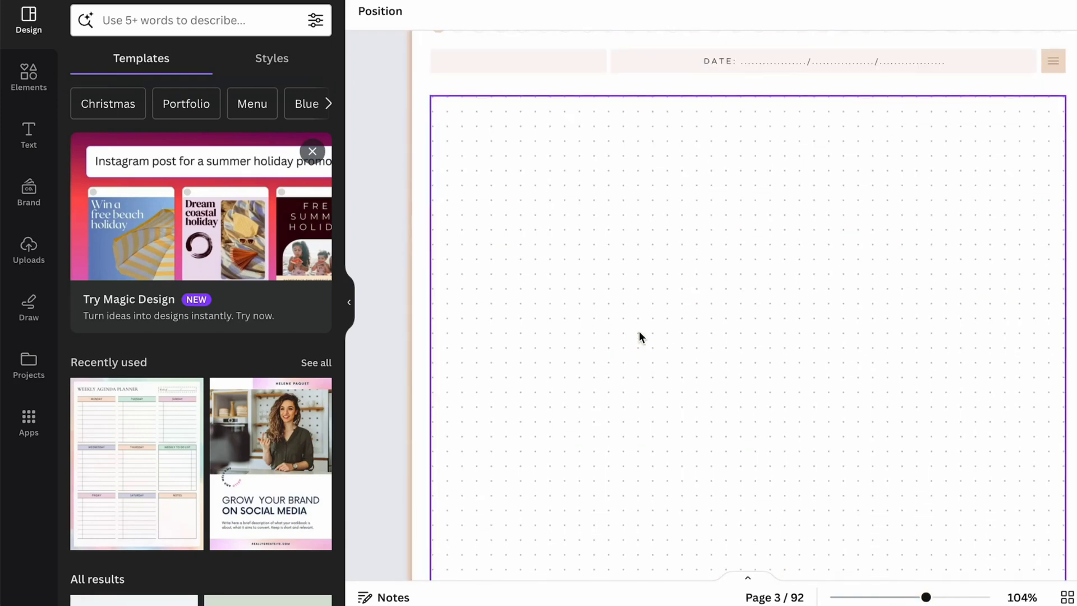
pyautogui.click(348, 302)
pyautogui.click(999, 276)
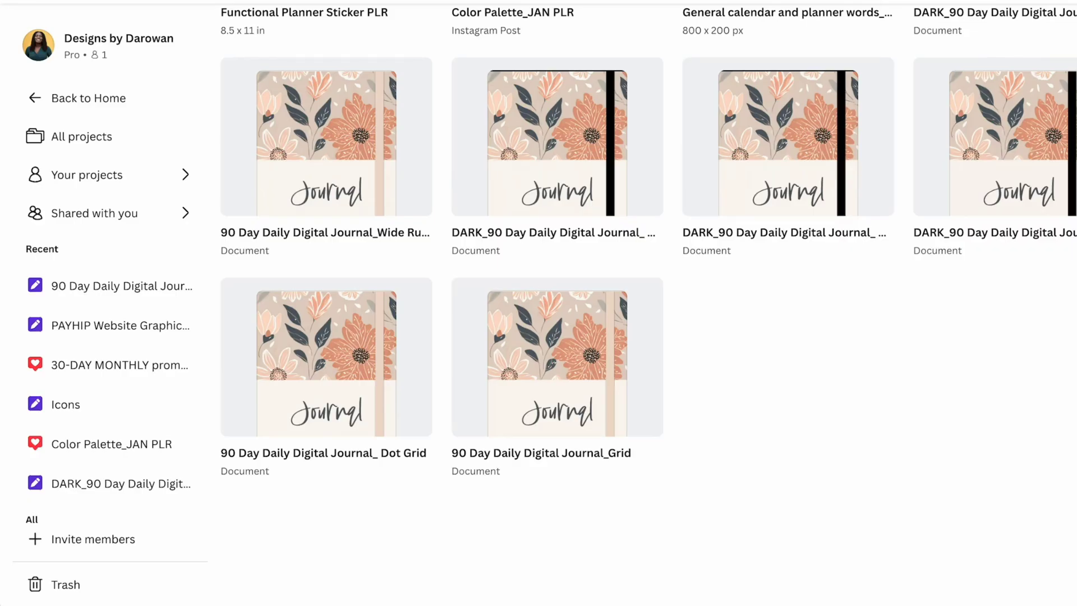
# Step: Open the first DARK_90 Day Daily Digital Journal design in the folder and examine its Index page at 114% zoom
pyautogui.click(570, 141)
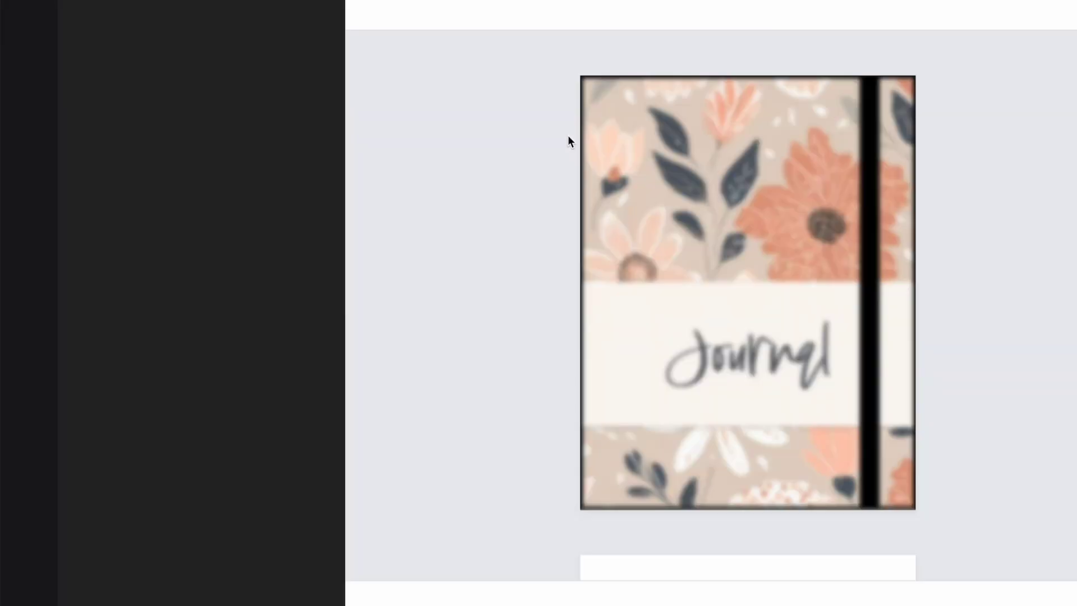
pyautogui.click(350, 301)
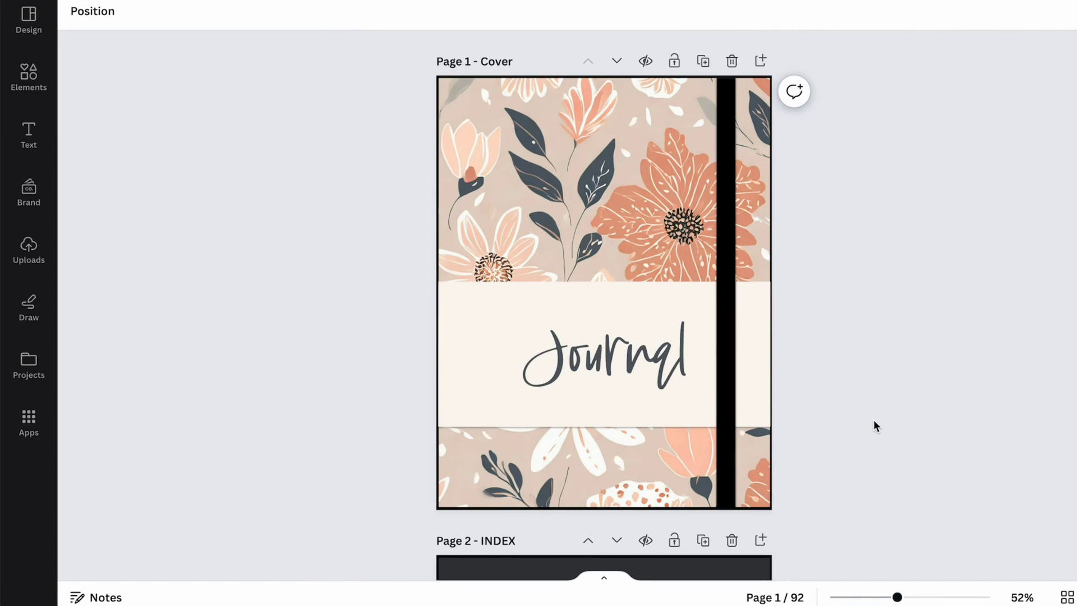
pyautogui.click(914, 597)
pyautogui.scroll(-8, 998, 329)
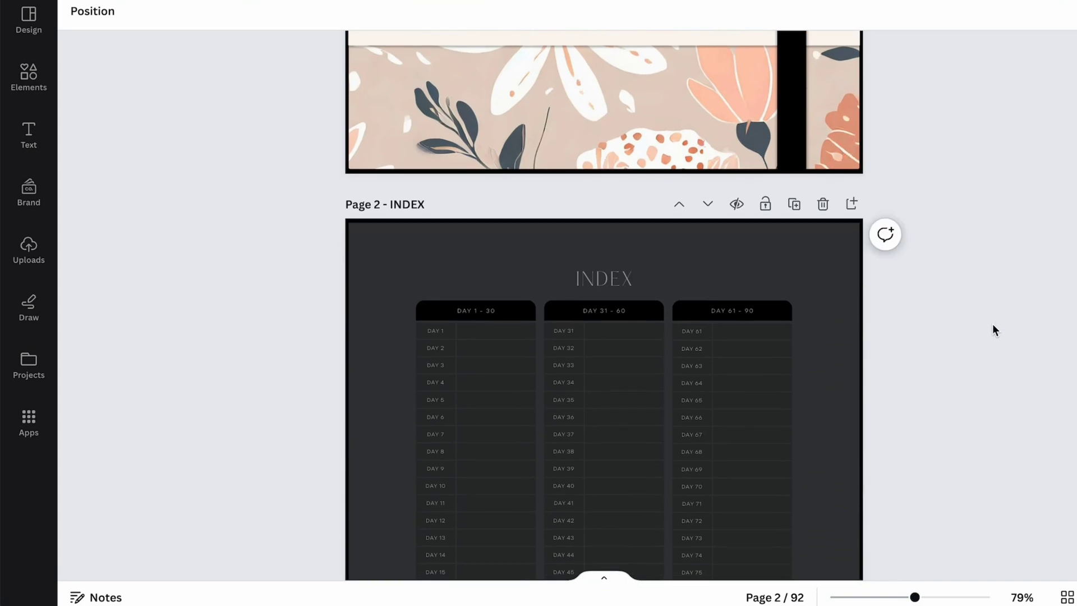
pyautogui.click(932, 598)
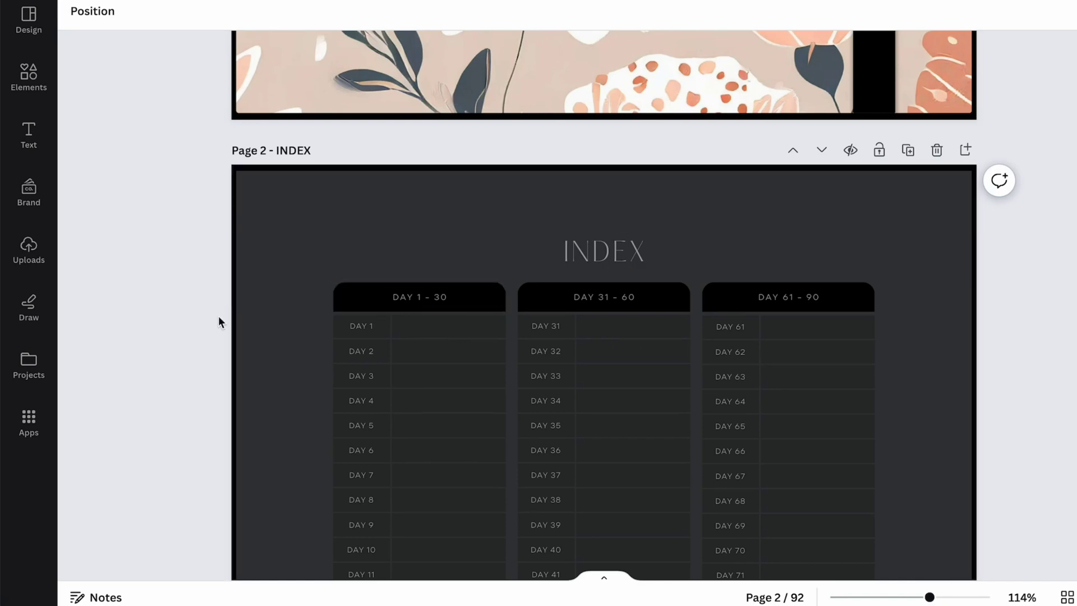
# Step: Examine the dark lined Day 1 page and its day navigation after the Index page
pyautogui.scroll(-15, 219, 321)
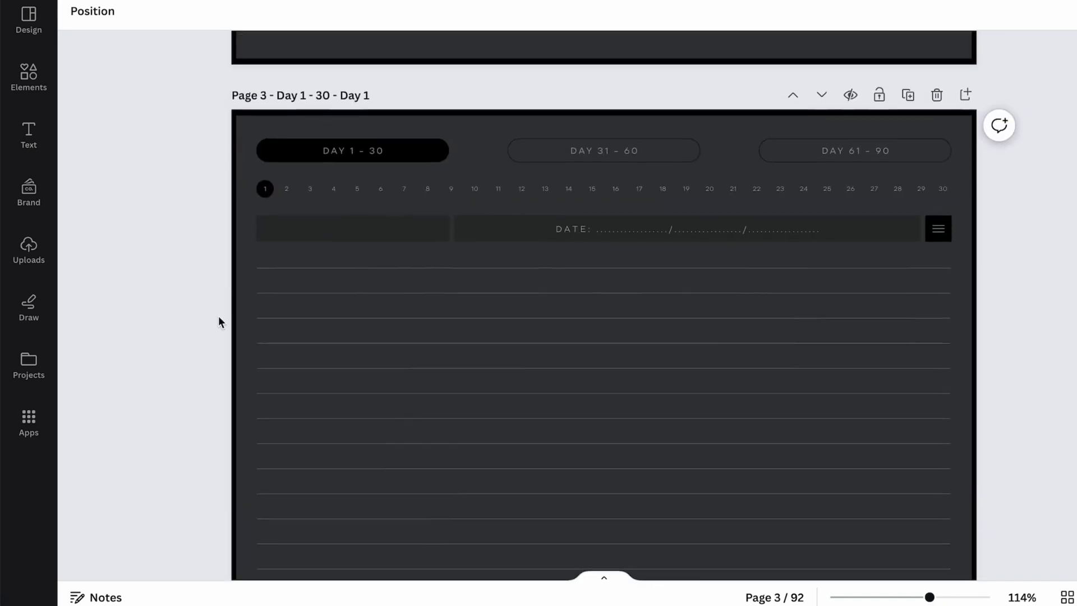
pyautogui.scroll(1, 219, 318)
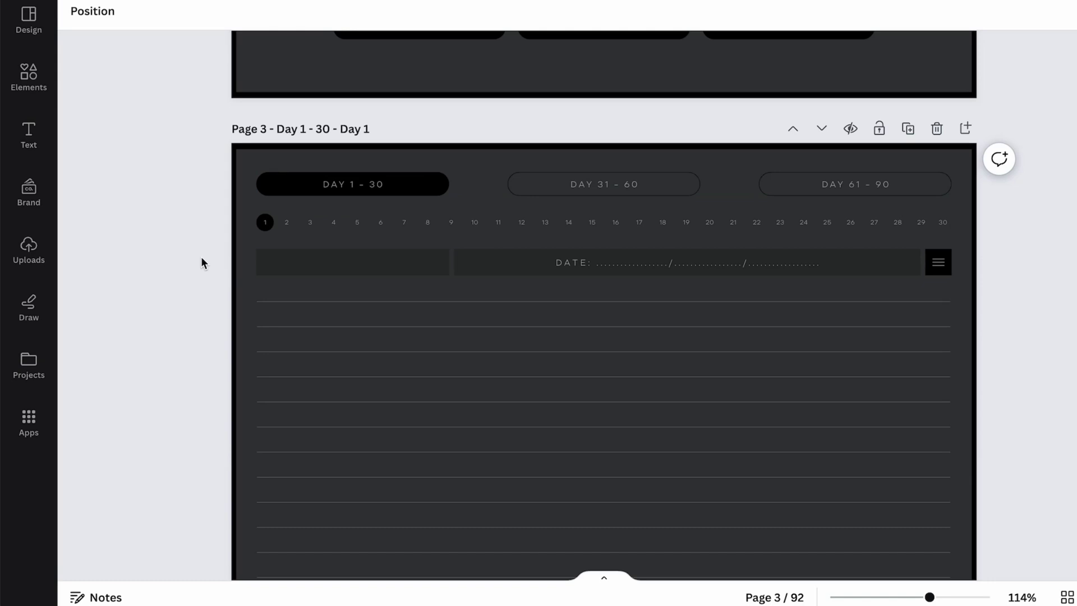
pyautogui.scroll(-5, 203, 262)
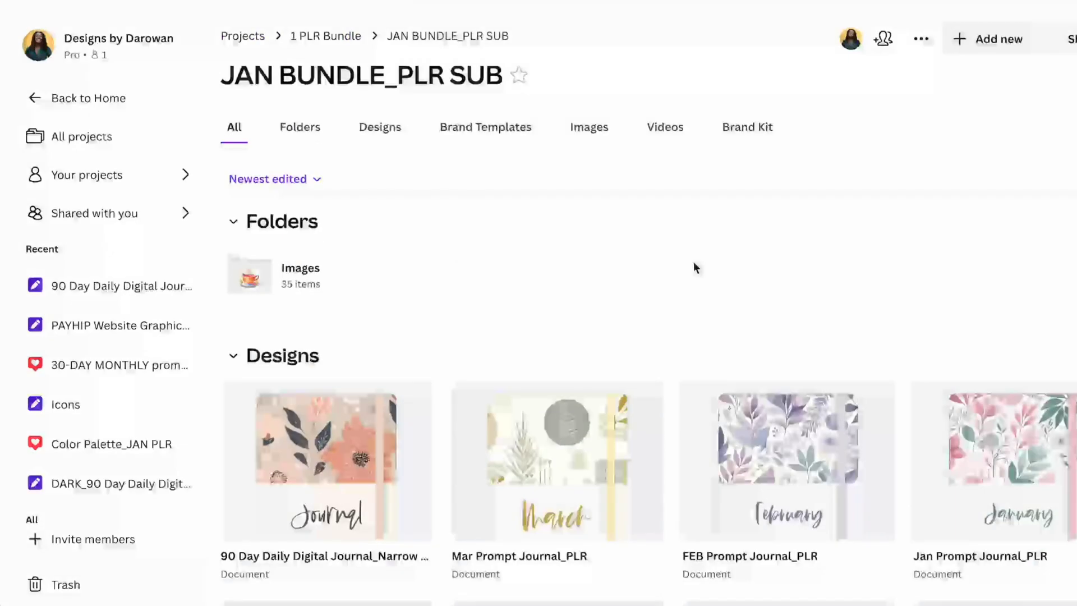
# Step: Open the Jan Prompt Journal_PLR design from the JAN BUNDLE_PLR SUB folder and examine its January cover at 80% zoom
pyautogui.scroll(-6, 694, 264)
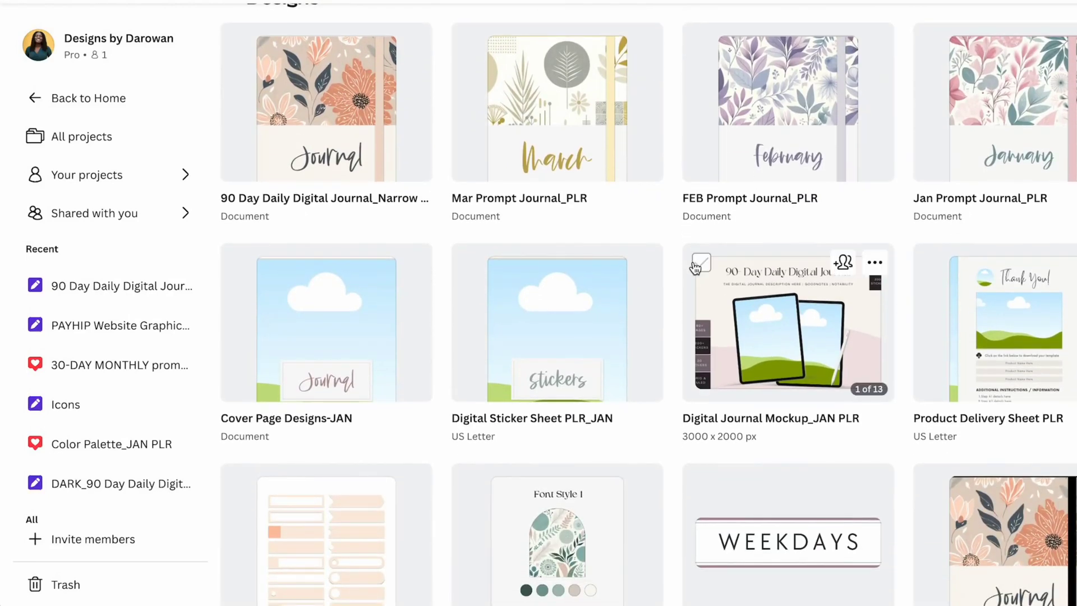
pyautogui.scroll(5, 534, 315)
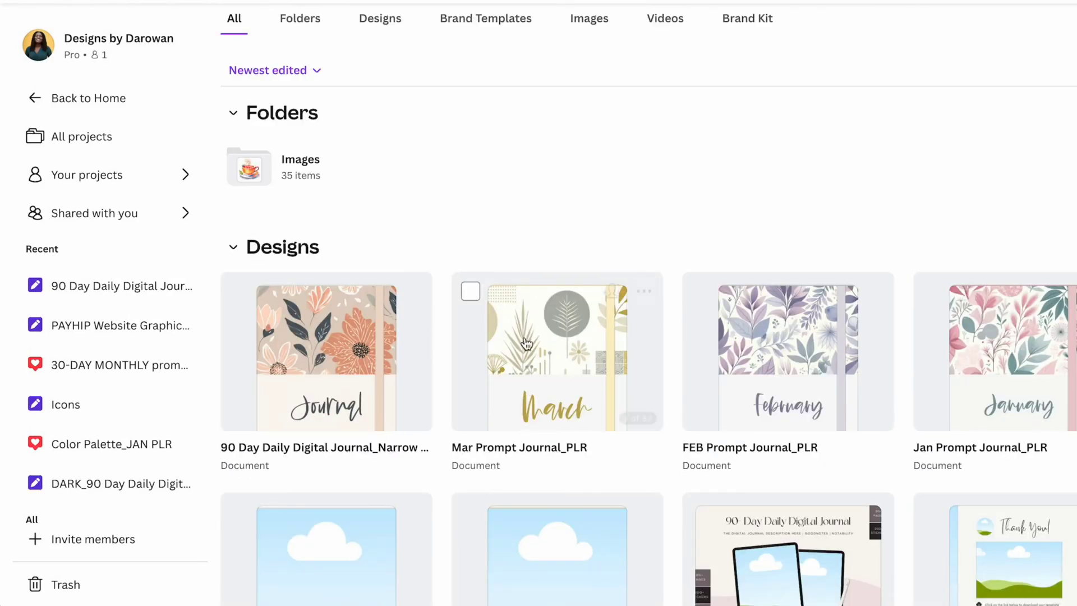
pyautogui.scroll(-2, 543, 362)
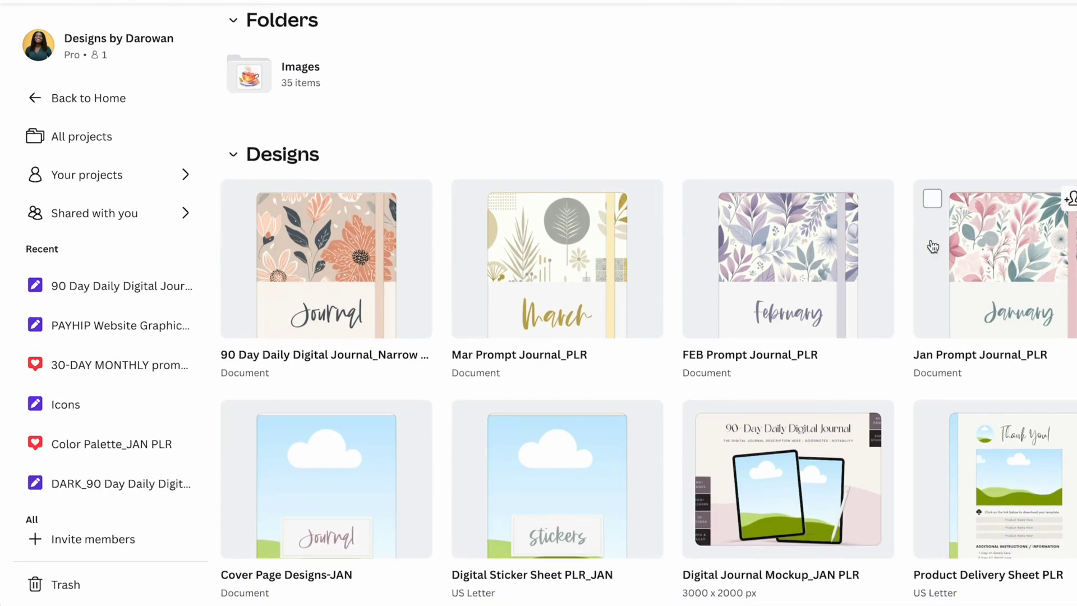
pyautogui.click(1009, 257)
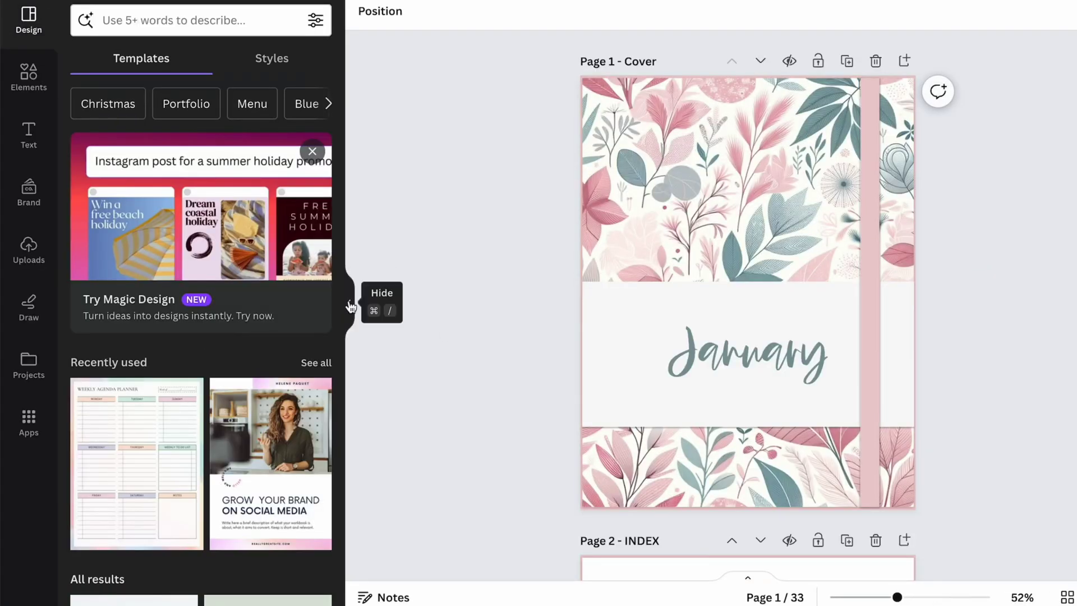
pyautogui.click(349, 301)
pyautogui.moveTo(896, 594); pyautogui.dragTo(915, 596)
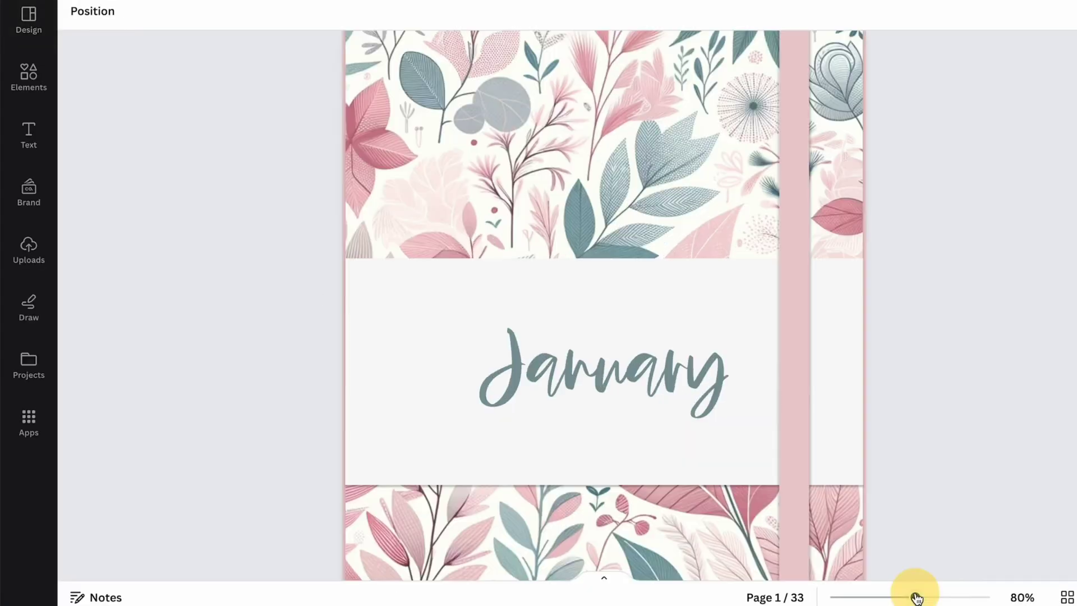
pyautogui.scroll(-2, 974, 288)
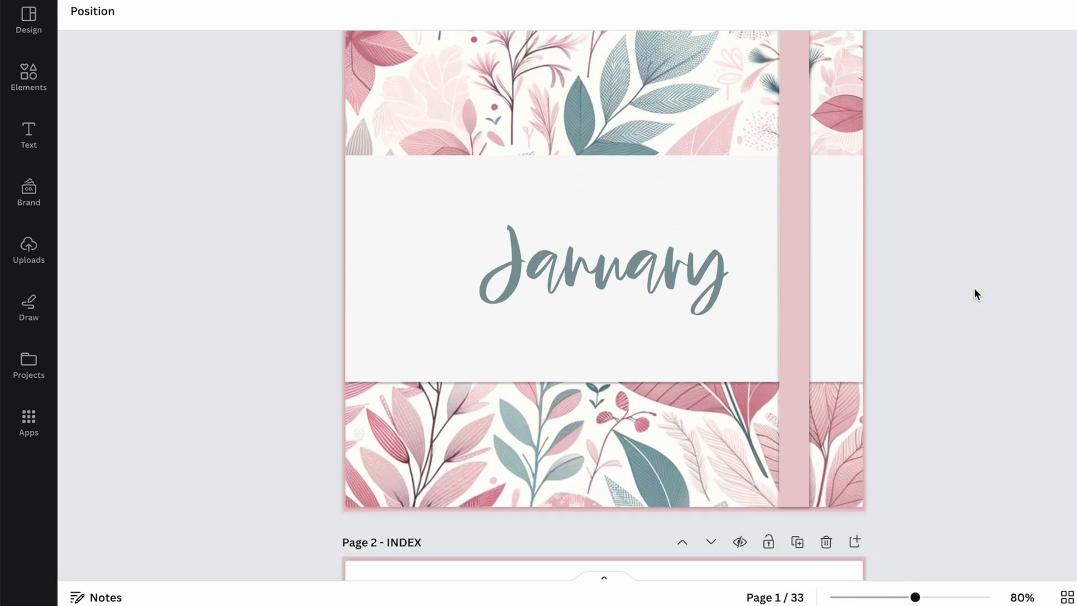
pyautogui.scroll(-1, 975, 290)
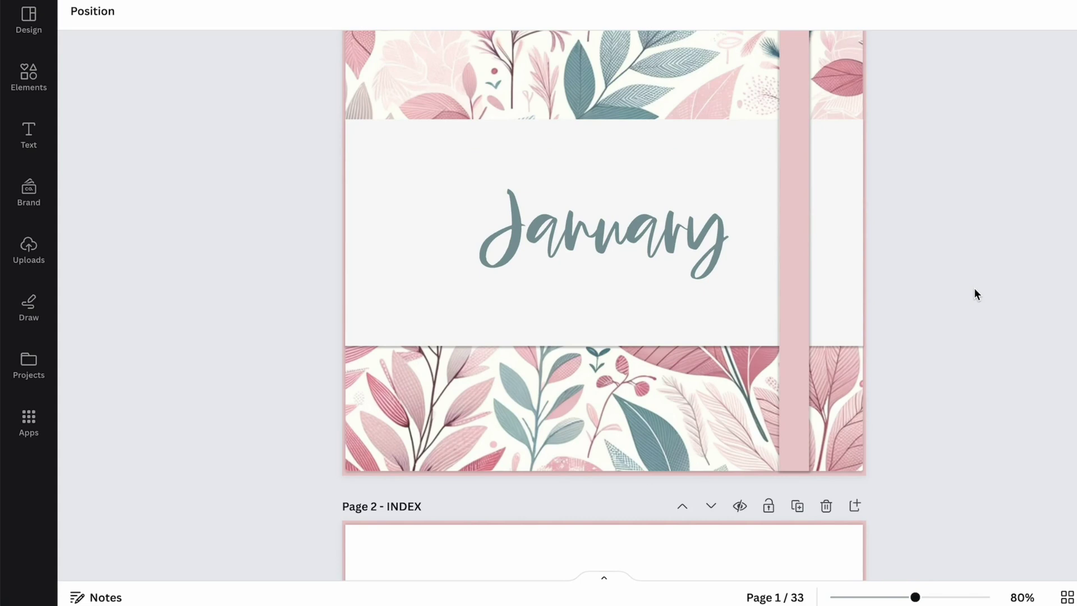
pyautogui.scroll(-3, 975, 289)
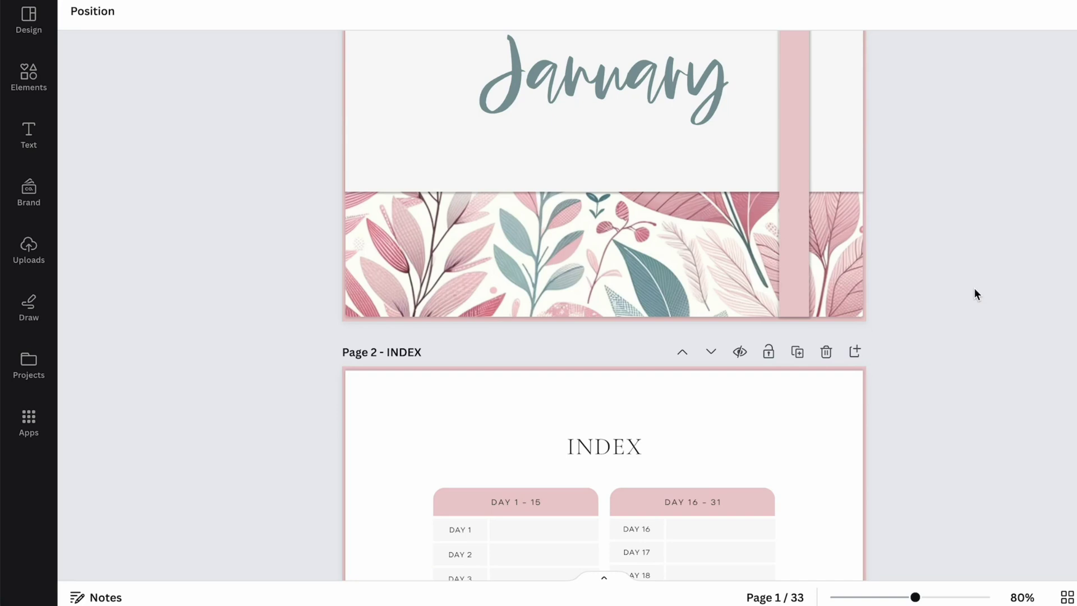
# Step: Examine the January journal's Index page and its Day 1 and Day 2 prompt pages at 125% zoom
pyautogui.click(934, 597)
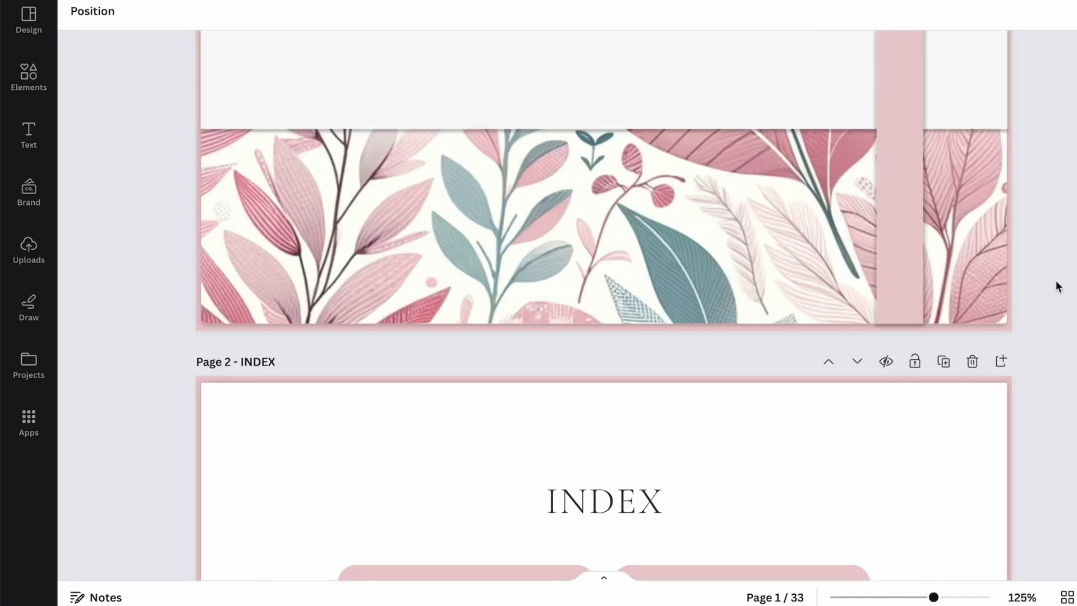
pyautogui.scroll(-5, 1058, 285)
pyautogui.scroll(-3, 1058, 286)
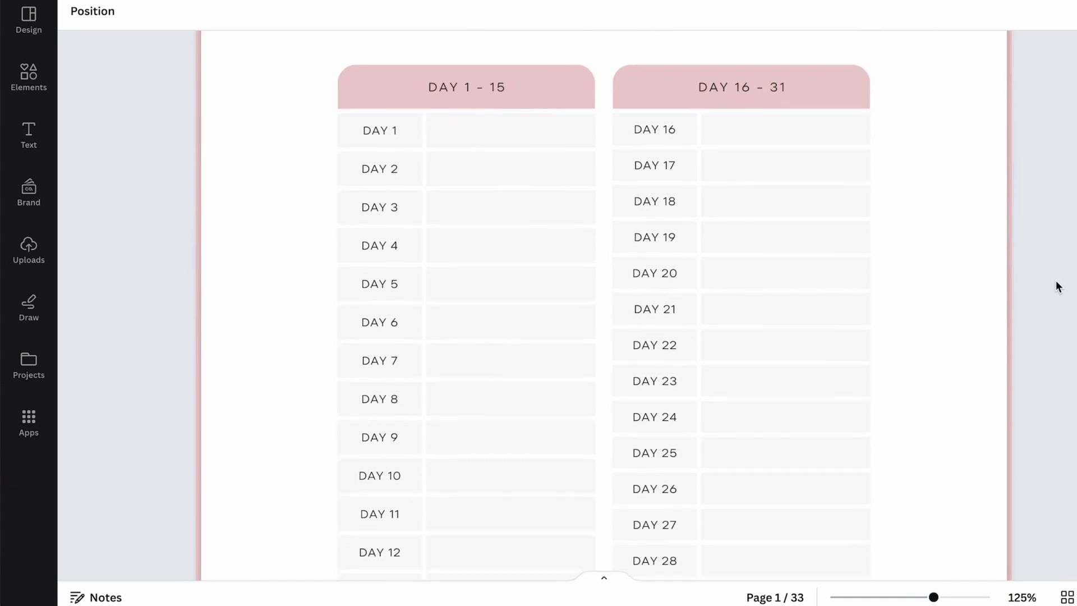
pyautogui.scroll(-8, 406, 276)
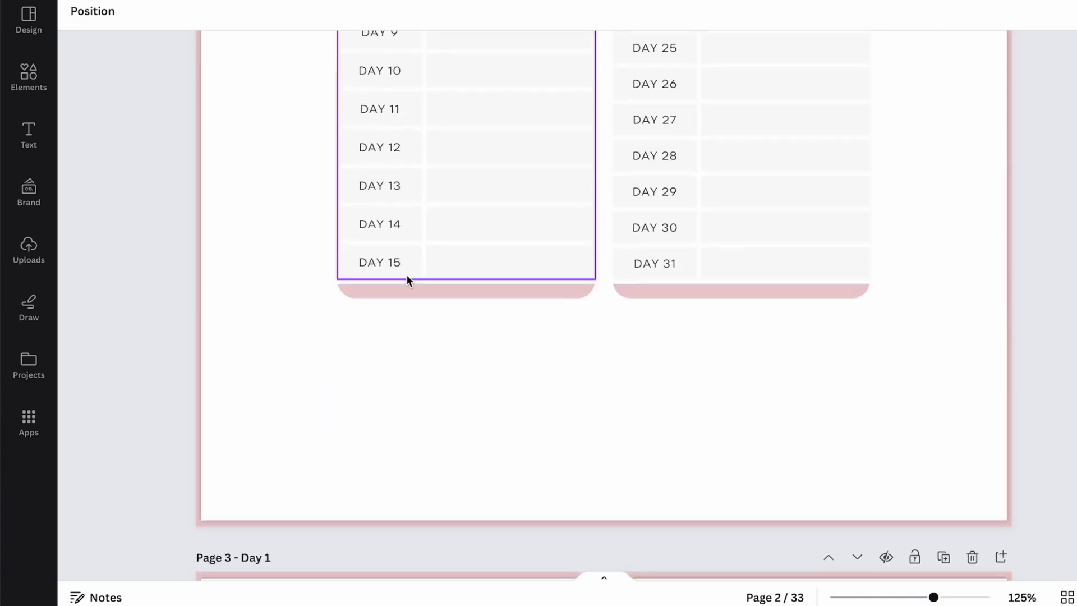
pyautogui.scroll(-8, 407, 279)
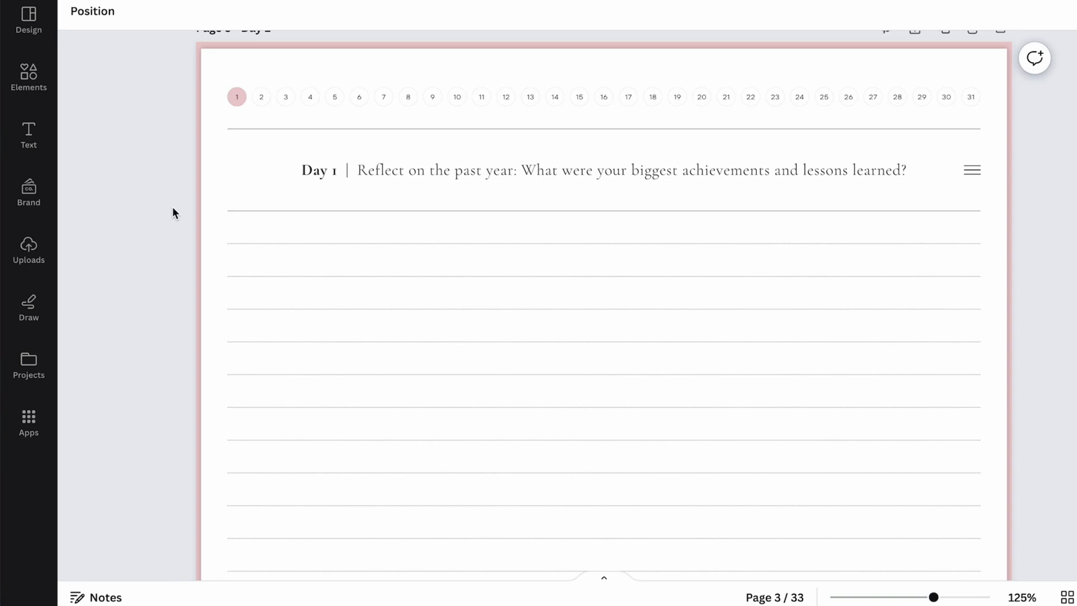
pyautogui.scroll(-10, 172, 207)
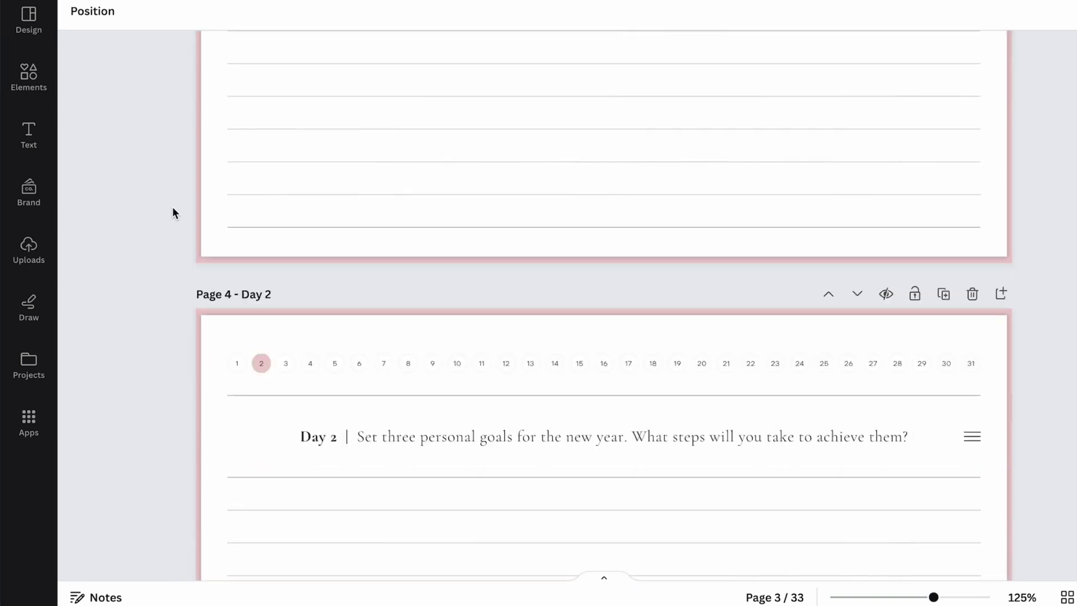
pyautogui.scroll(-1, 173, 207)
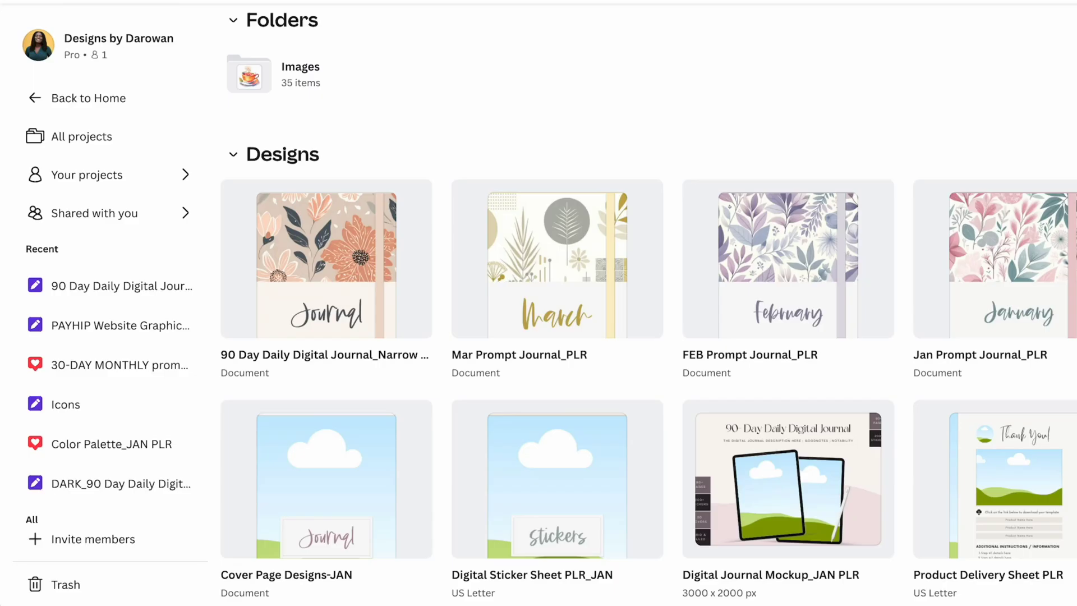
# Step: Open the Cover Page Designs-JAN design from the project folder and look over both cover layouts
pyautogui.scroll(-2, 589, 76)
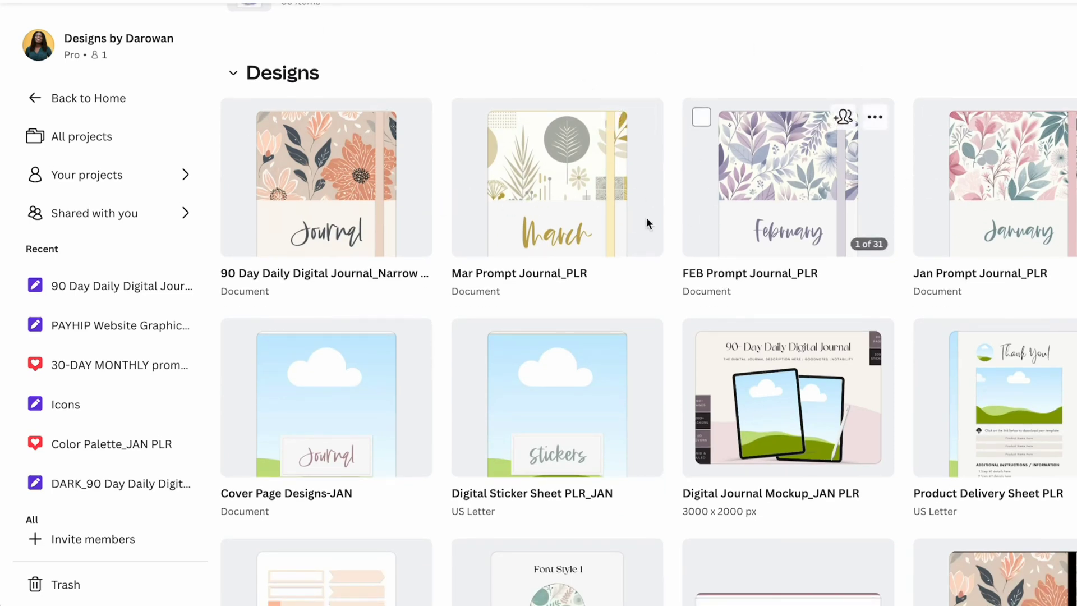
pyautogui.scroll(-3, 548, 213)
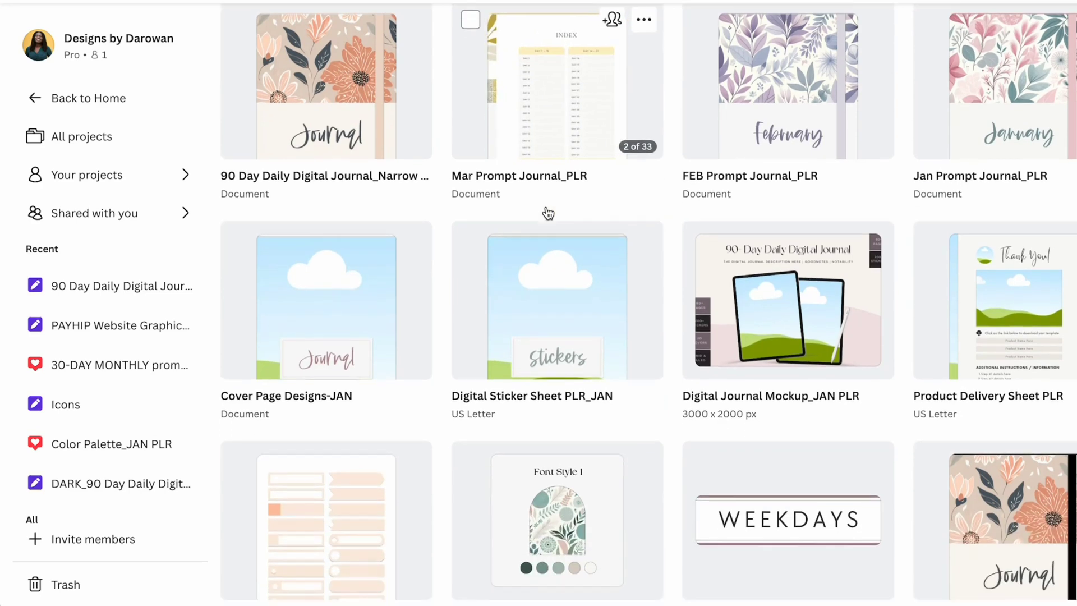
pyautogui.click(365, 279)
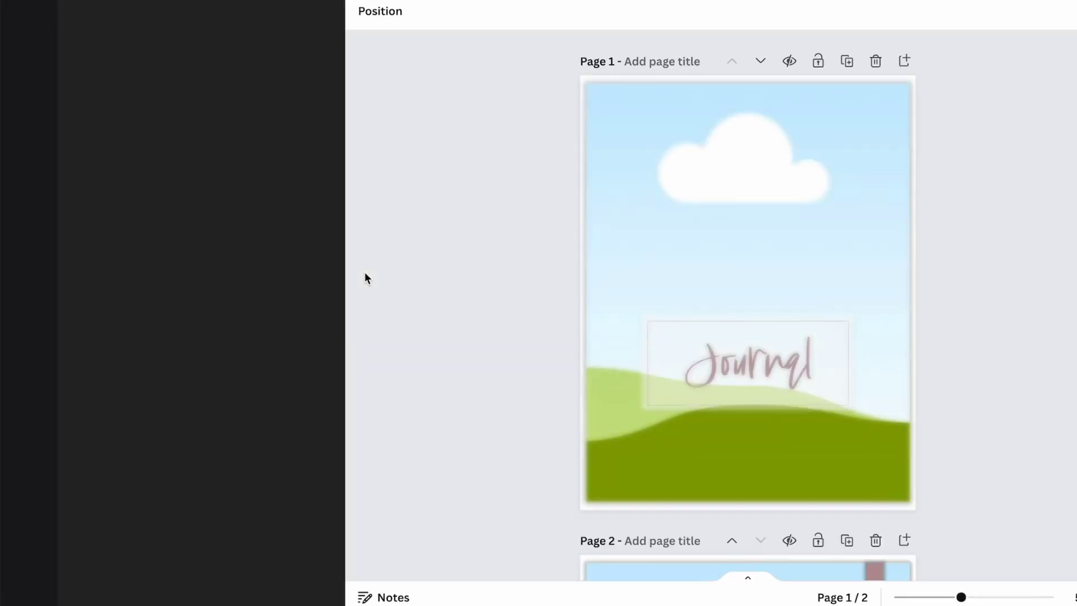
pyautogui.click(346, 305)
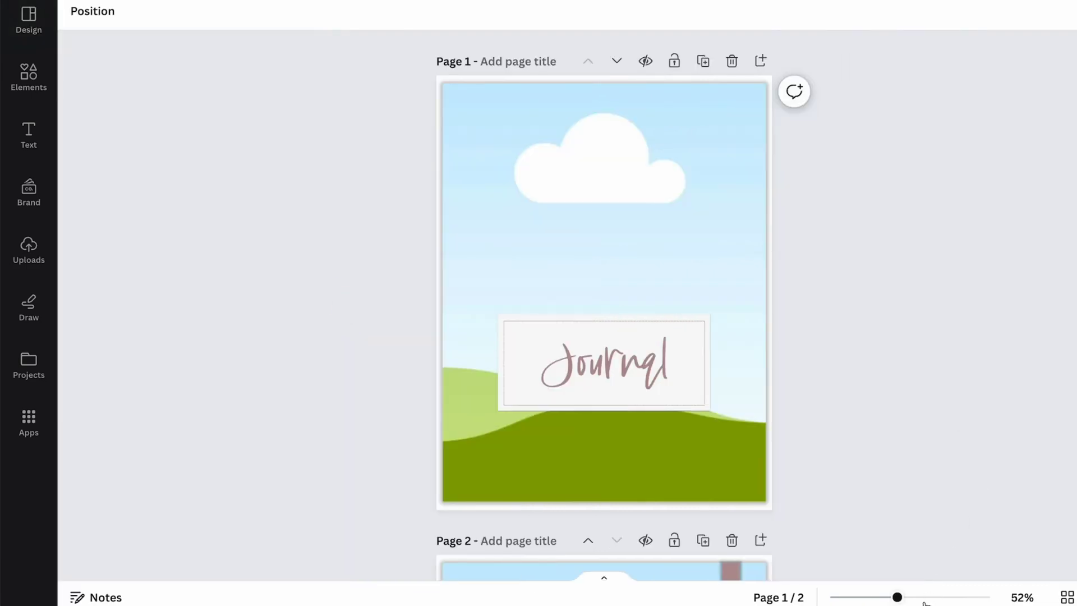
pyautogui.click(1068, 597)
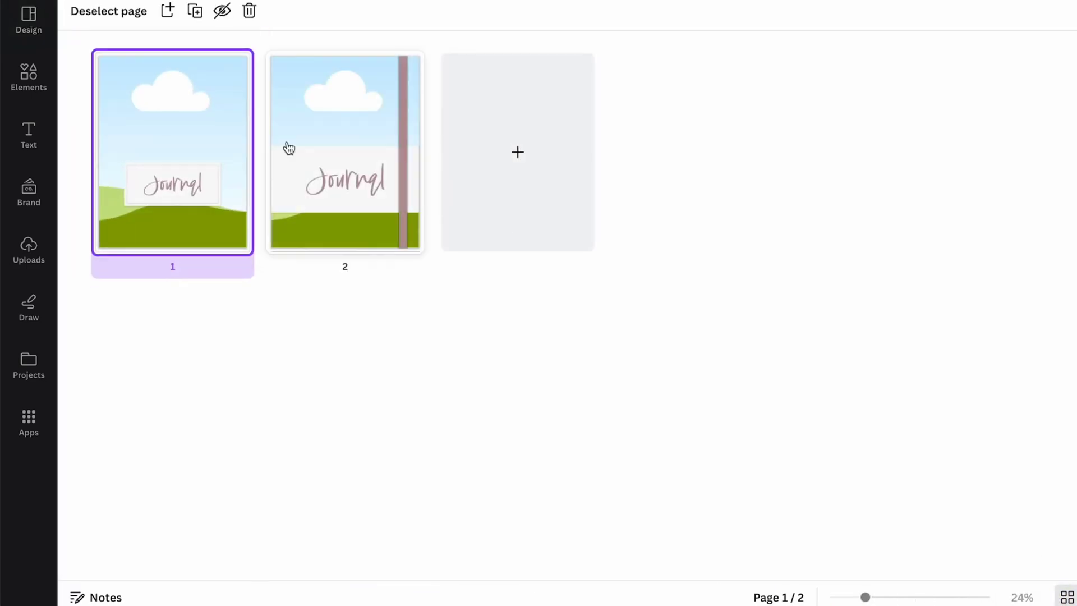
pyautogui.doubleClick(130, 113)
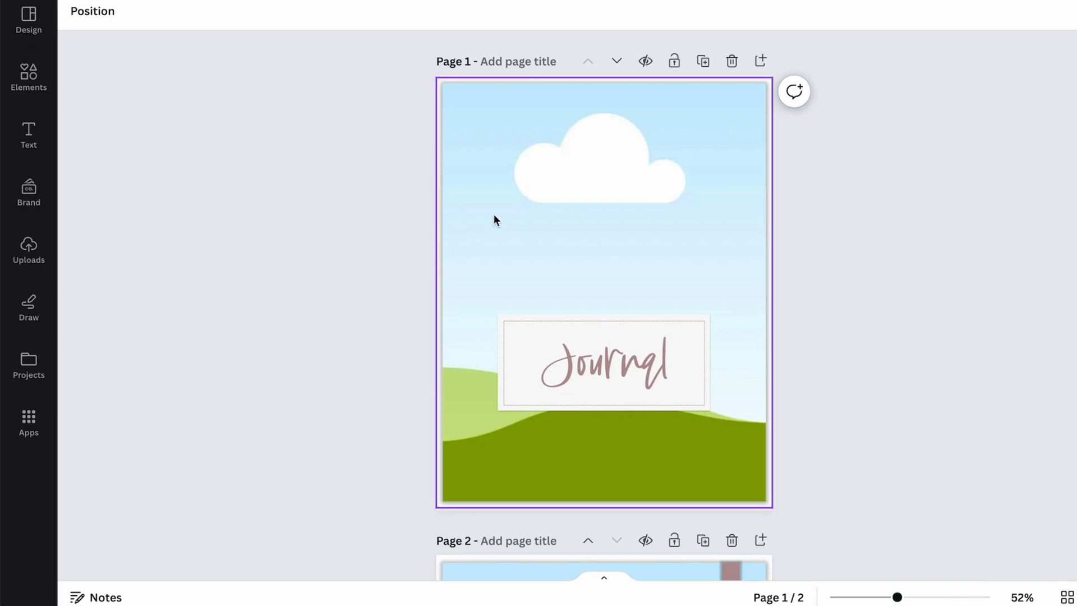
pyautogui.scroll(-8, 493, 220)
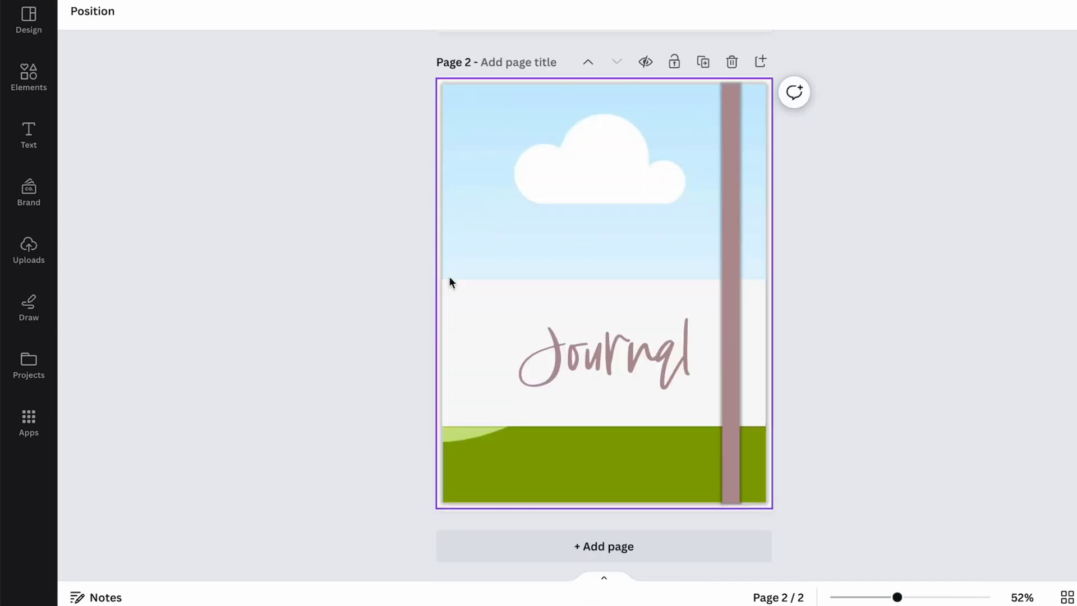
pyautogui.scroll(8, 358, 247)
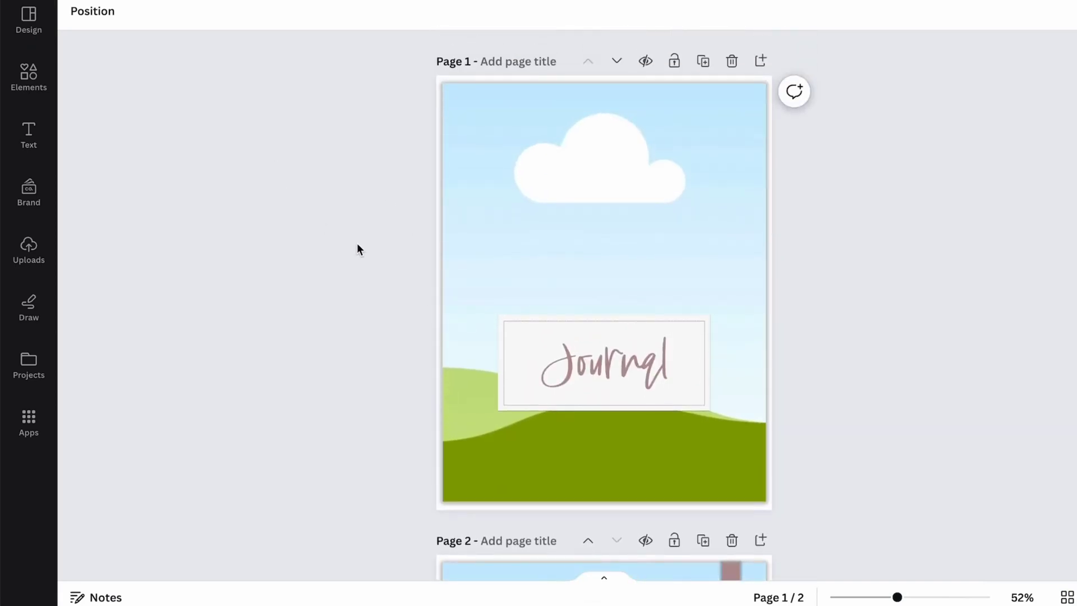
# Step: Examine the first cover's picture frame and Journal label at 94% zoom
pyautogui.click(922, 598)
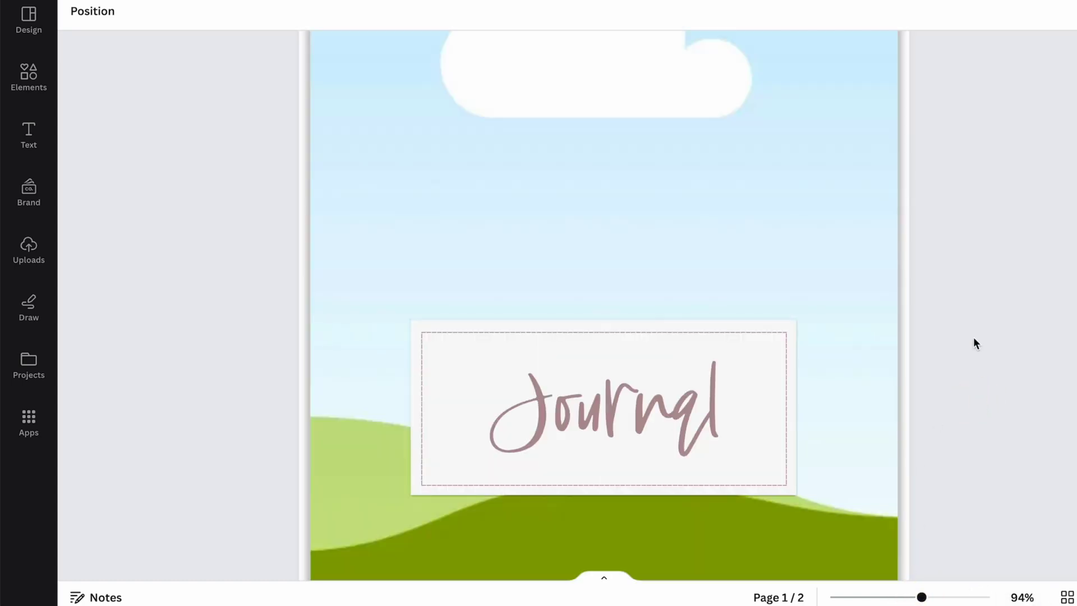
pyautogui.scroll(3, 974, 340)
pyautogui.scroll(-4, 974, 340)
pyautogui.scroll(-1, 974, 338)
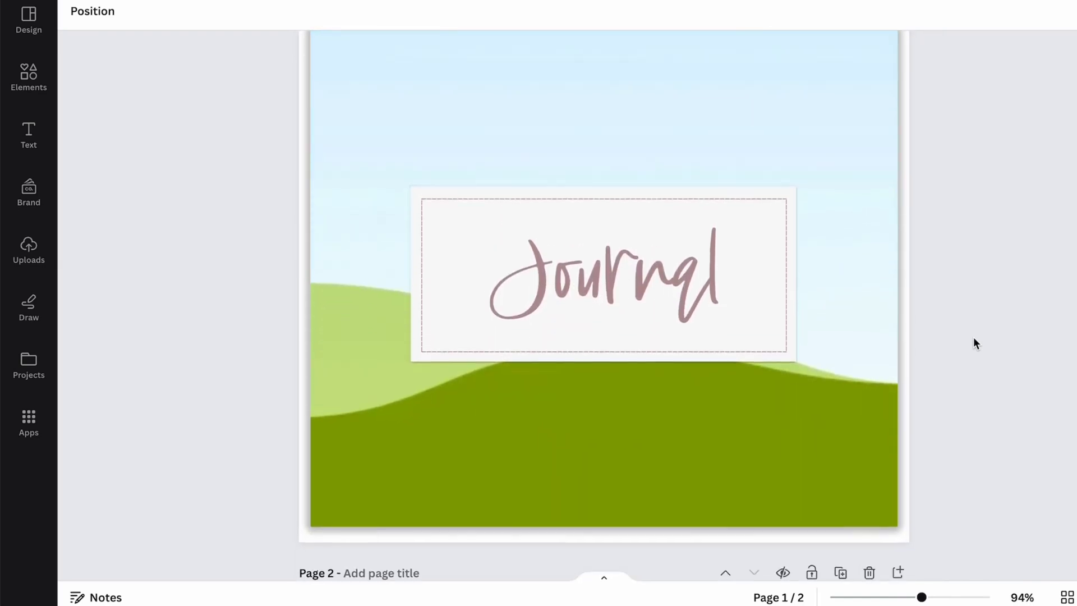
pyautogui.scroll(5, 974, 338)
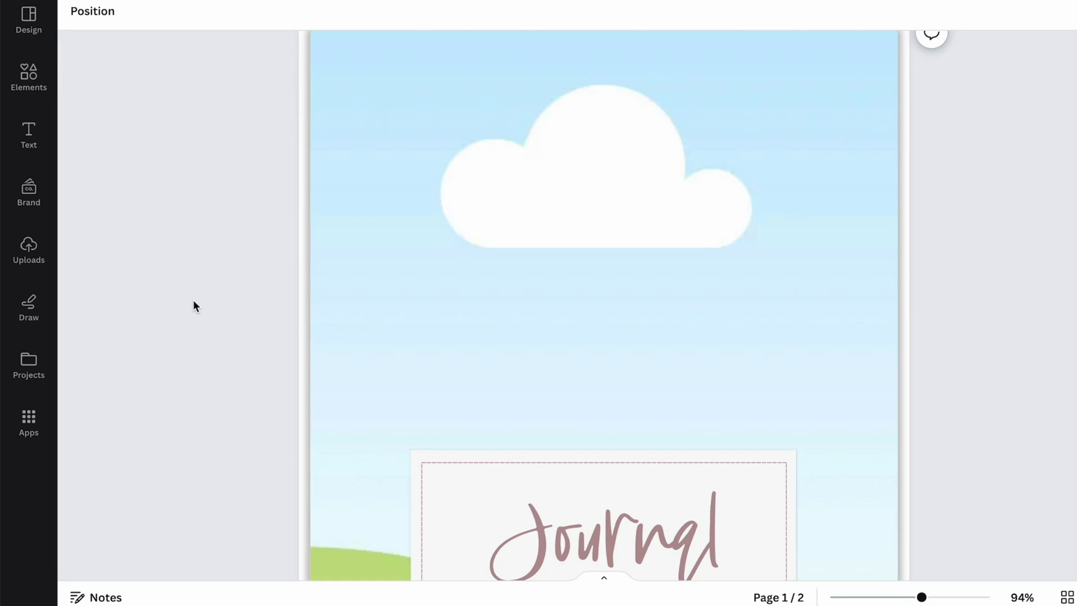
pyautogui.scroll(1, 194, 301)
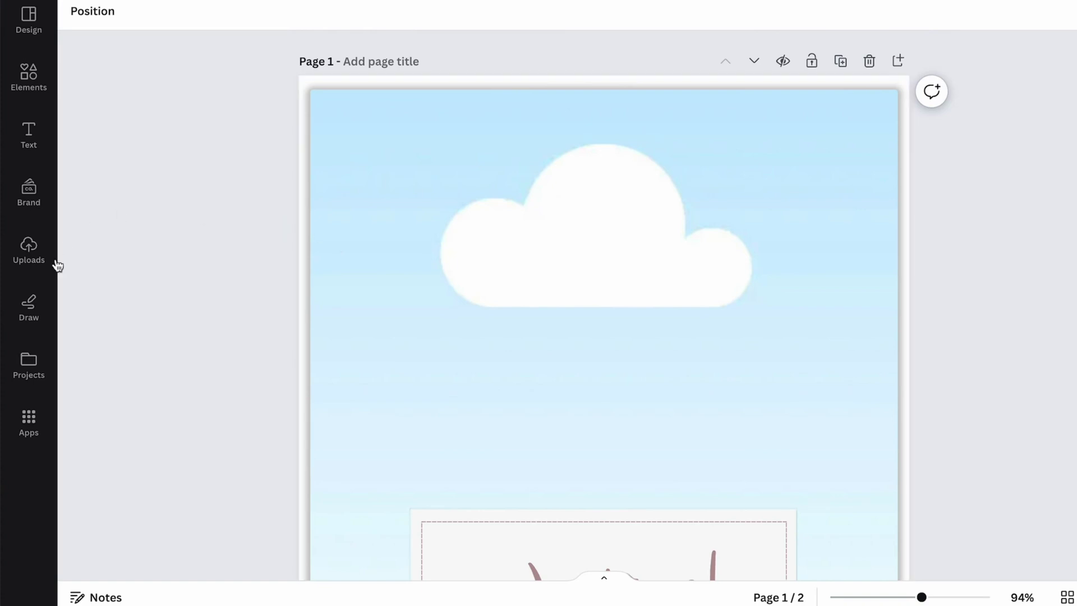
# Step: Fill the page 1 cover frame with the uploaded orange and teal floral pattern
pyautogui.click(28, 249)
pyautogui.scroll(-15, 165, 319)
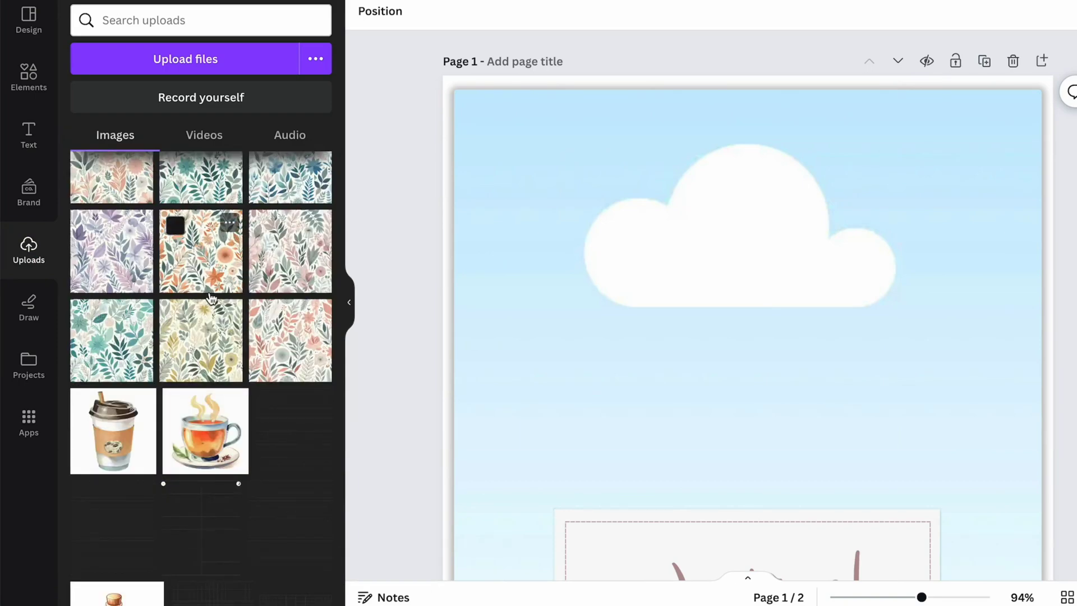
pyautogui.moveTo(211, 256); pyautogui.dragTo(561, 275)
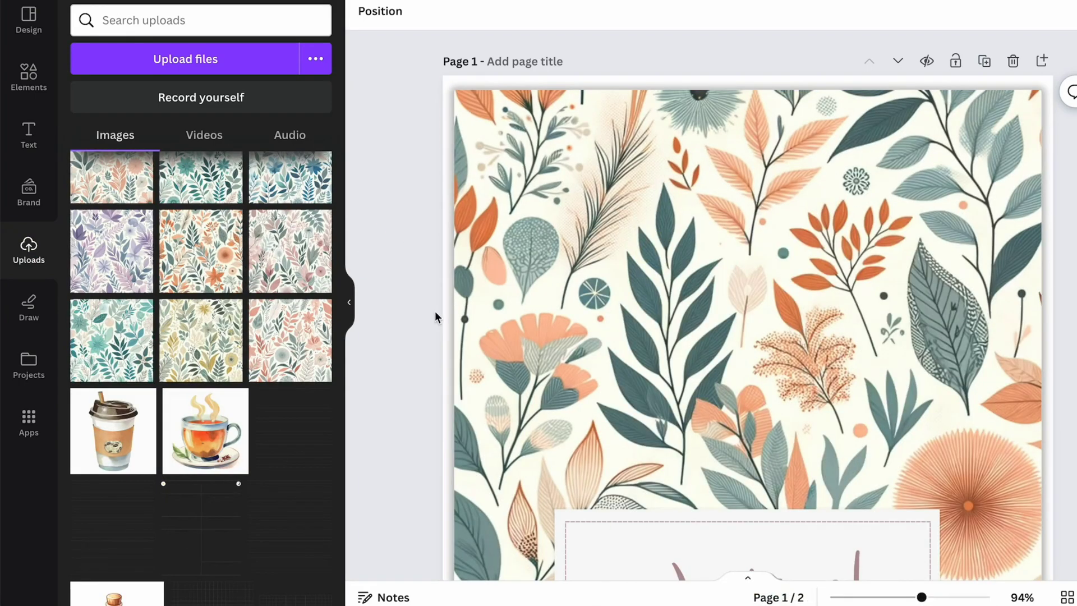
pyautogui.click(351, 303)
# Step: Fill the page 2 cover frame with the uploaded coral and grey-green floral pattern
pyautogui.scroll(-8, 1035, 211)
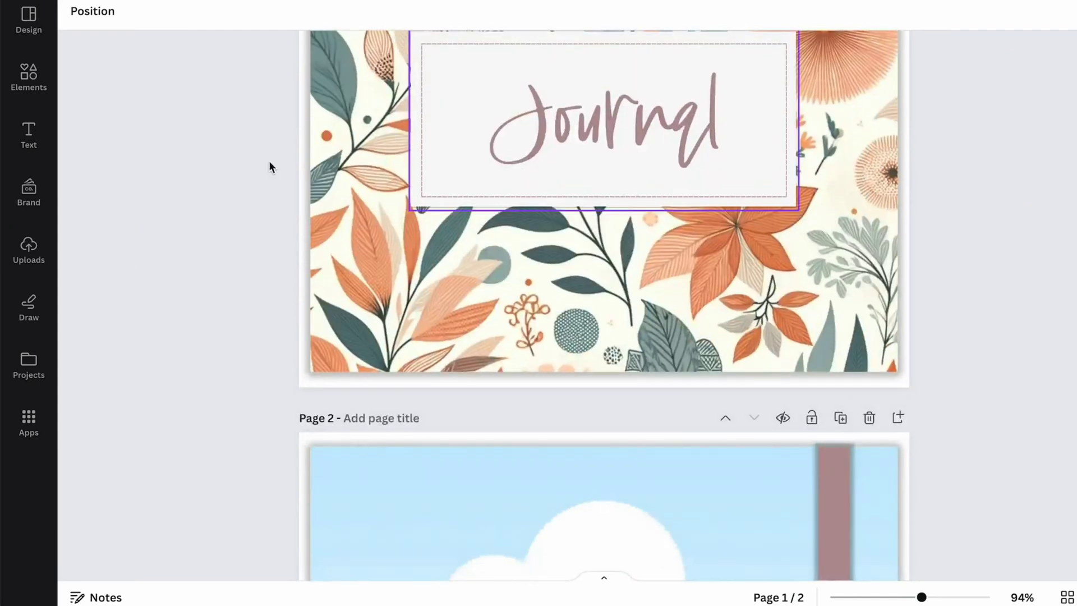
pyautogui.scroll(-5, 335, 266)
pyautogui.click(29, 250)
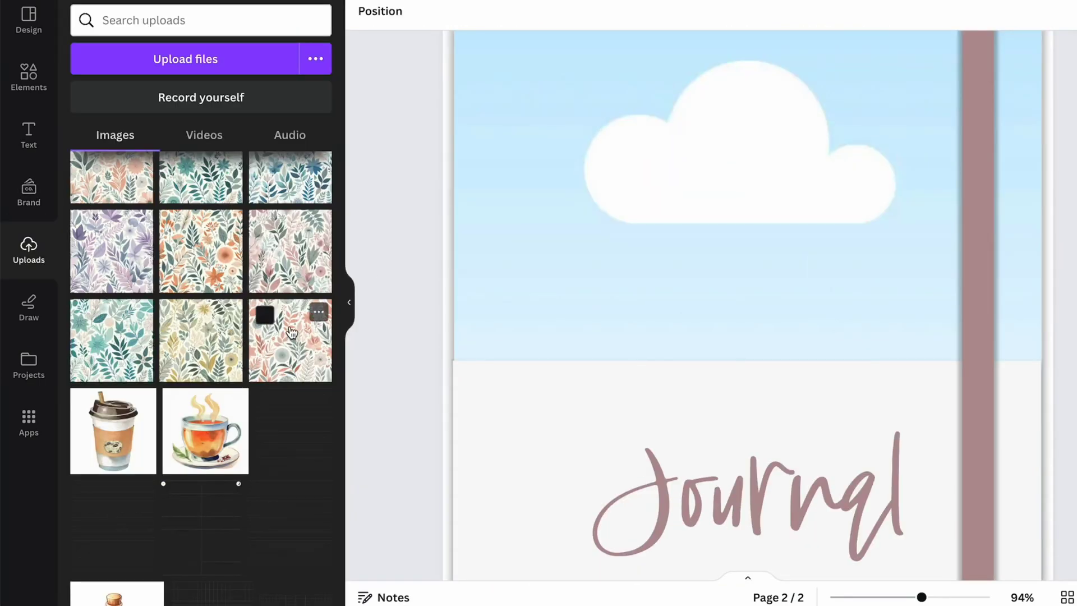
pyautogui.moveTo(290, 340); pyautogui.dragTo(513, 375)
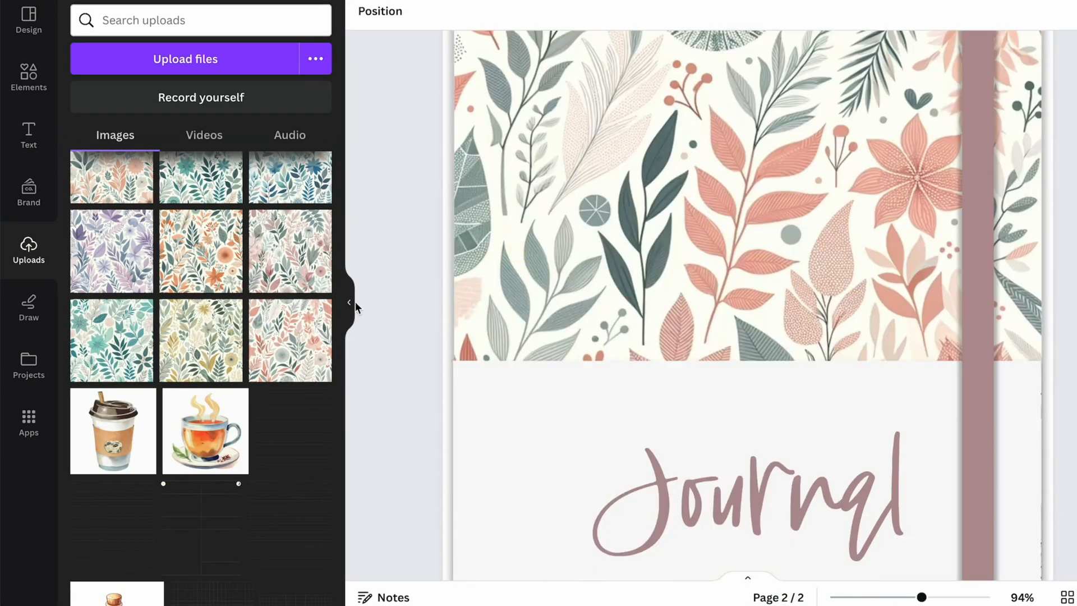
pyautogui.click(350, 303)
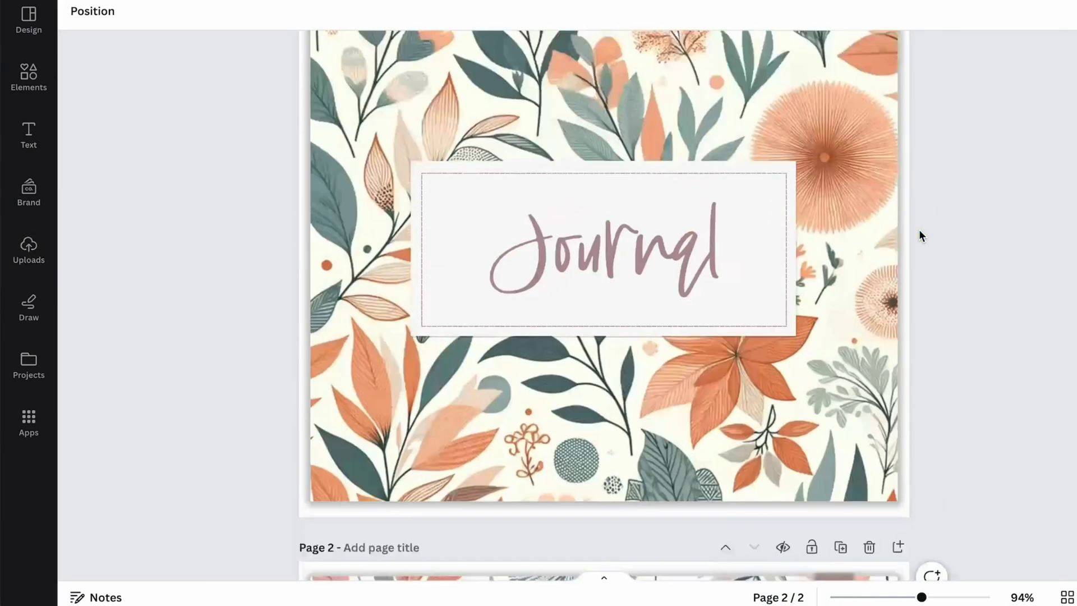
# Step: Look over both pattern-filled covers and check the crop of the page 1 floral pattern
pyautogui.scroll(5, 918, 230)
pyautogui.scroll(-9, 919, 230)
pyautogui.scroll(3, 919, 230)
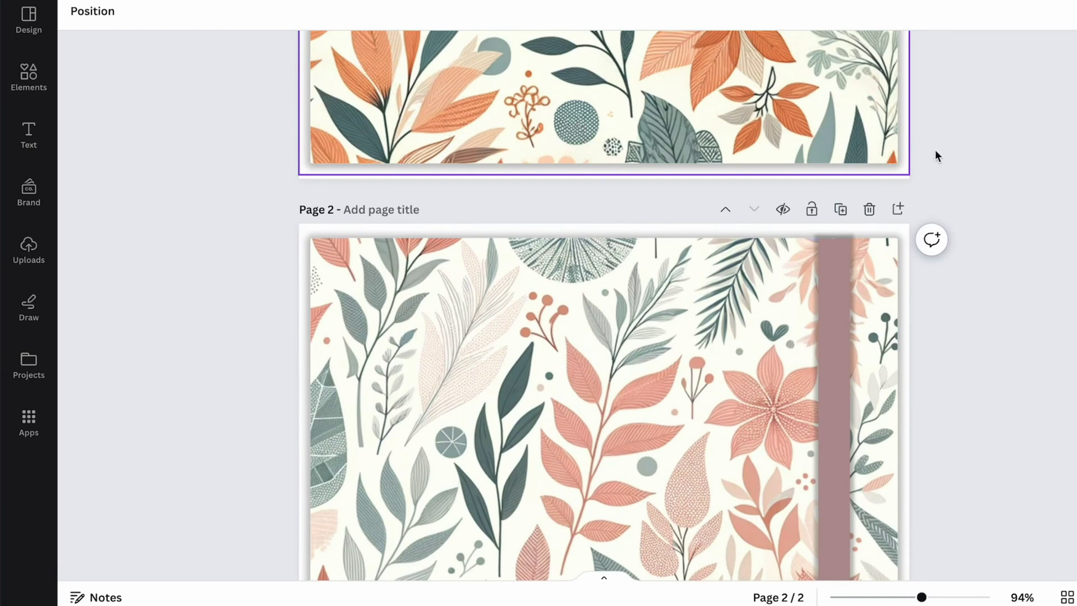
pyautogui.scroll(6, 1036, 267)
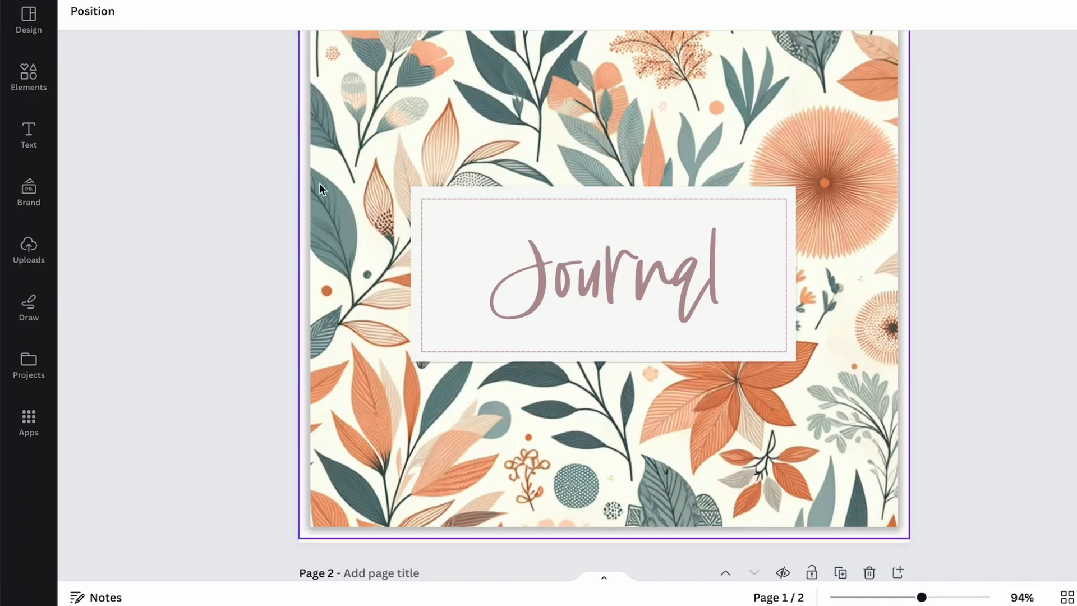
pyautogui.doubleClick(331, 185)
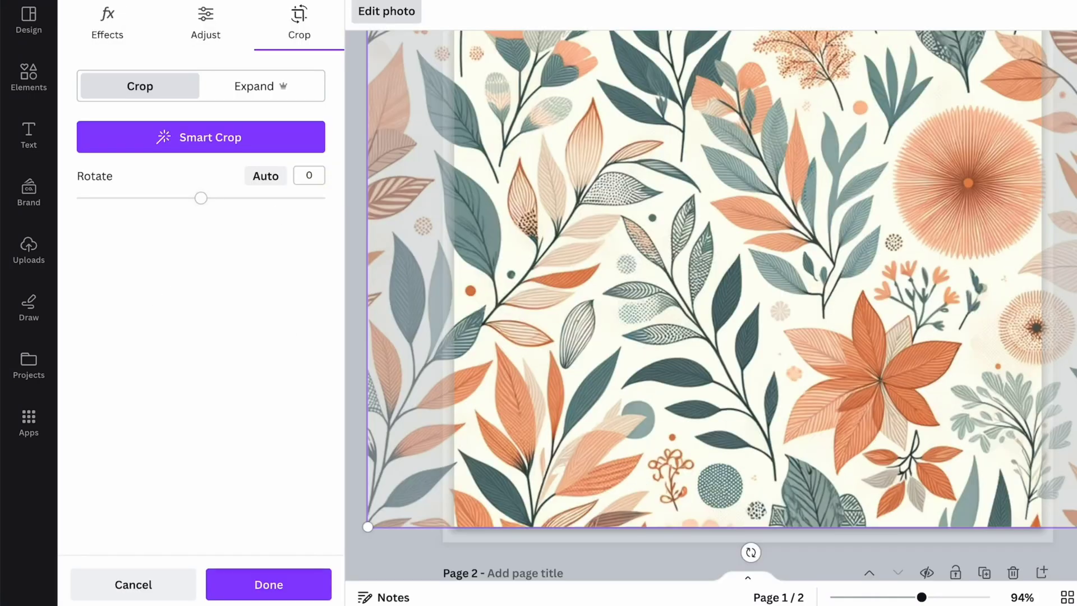
pyautogui.click(271, 584)
pyautogui.scroll(-6, 964, 316)
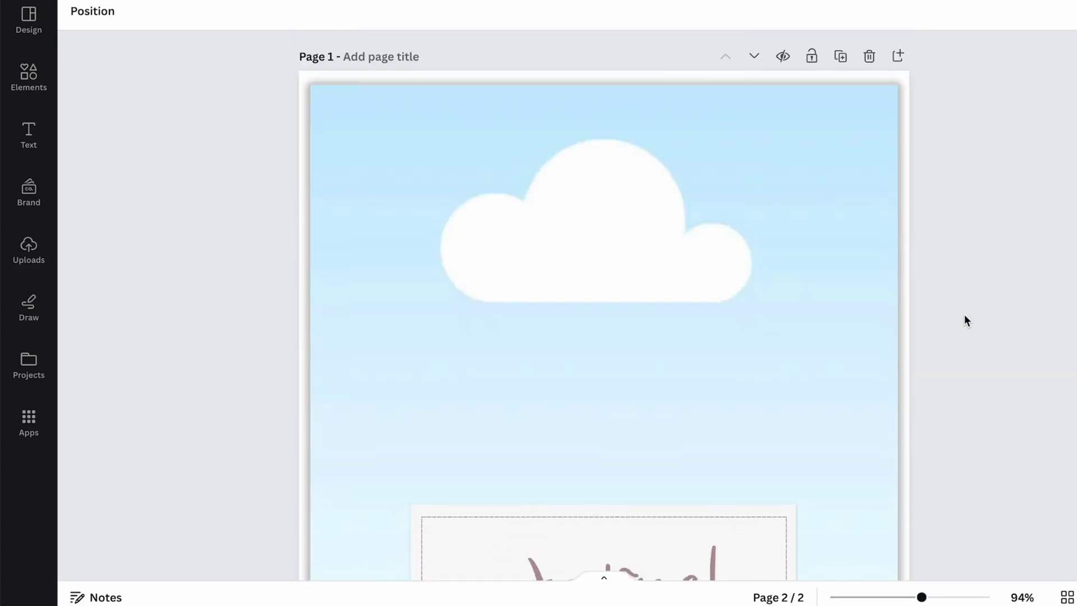
# Step: Fill the empty page 1 cover frame with the mauve document color and review the cover
pyautogui.click(332, 105)
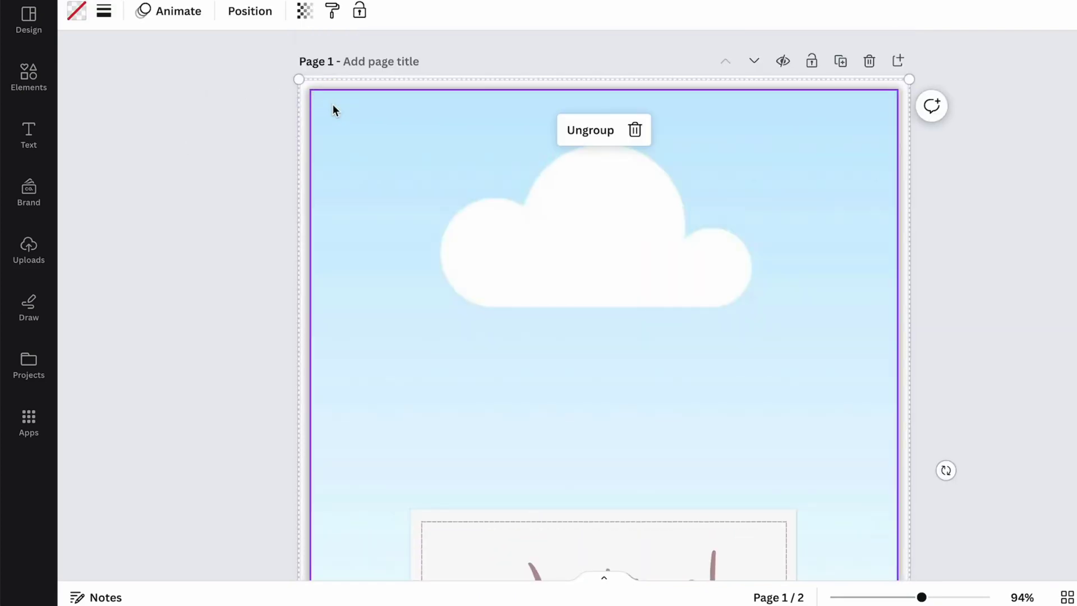
pyautogui.click(76, 11)
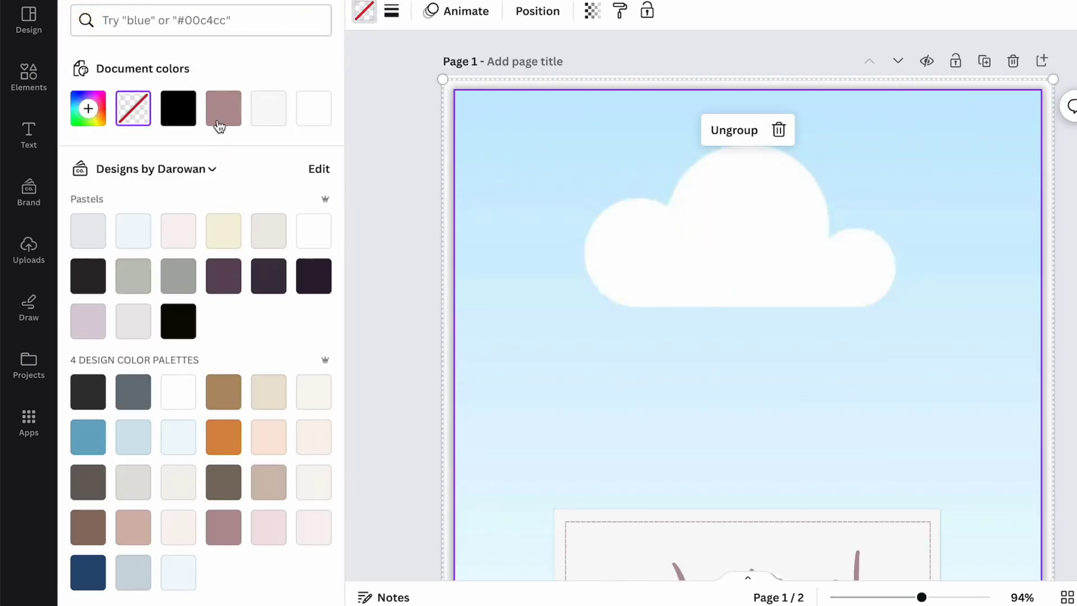
pyautogui.click(219, 127)
pyautogui.click(399, 200)
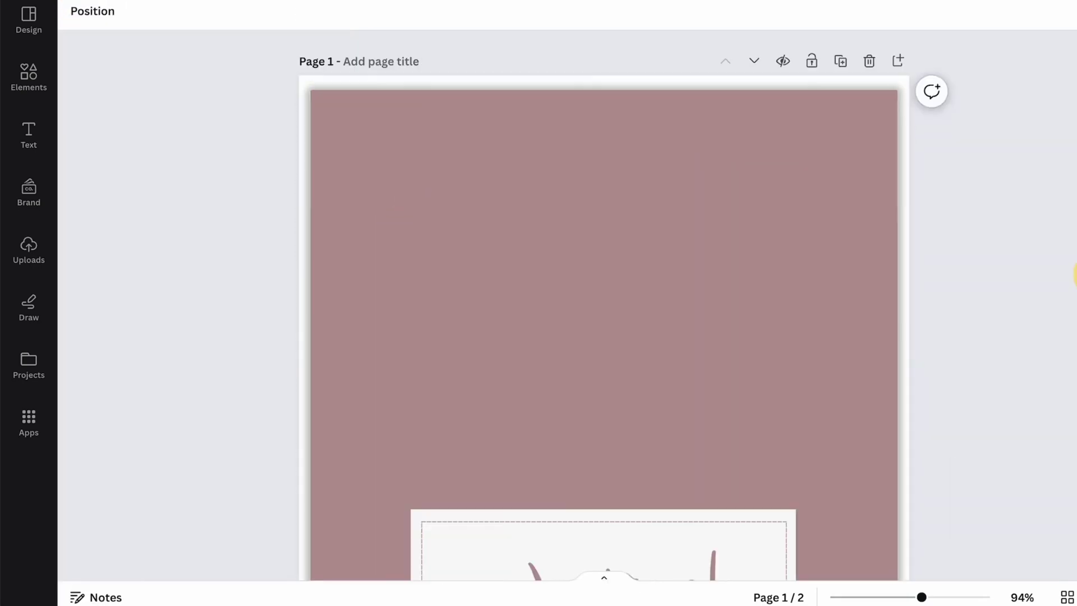
pyautogui.scroll(-7, 604, 305)
pyautogui.scroll(1, 604, 306)
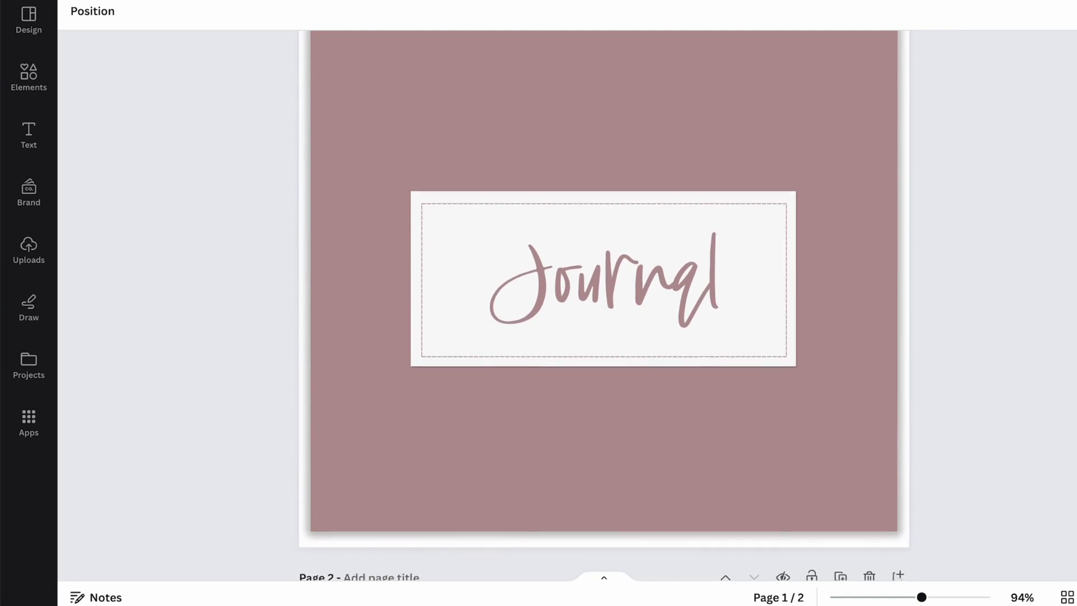
pyautogui.scroll(-4, 604, 305)
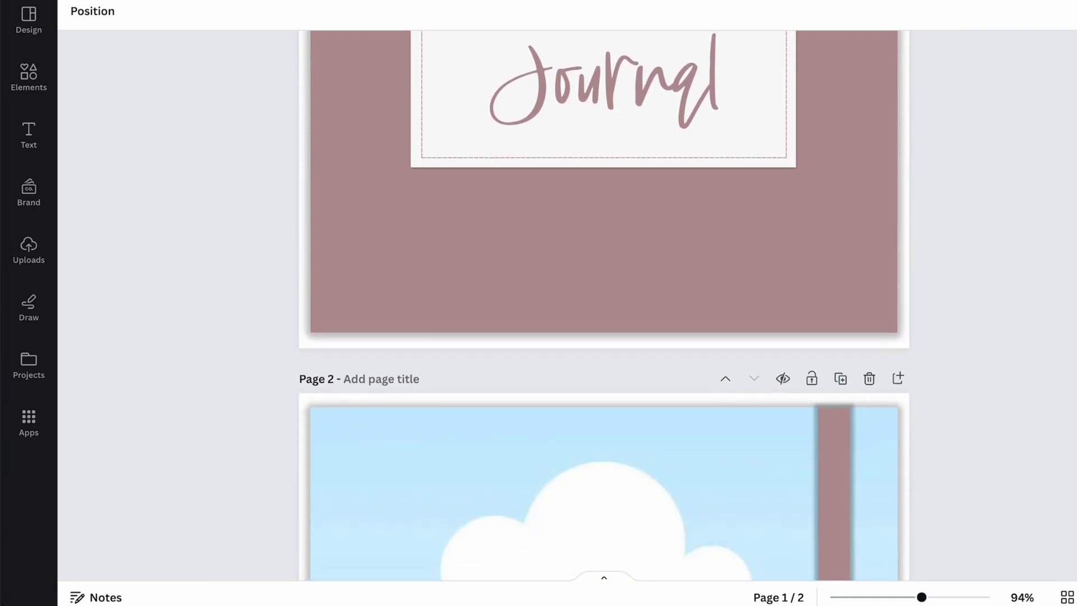
# Step: Undo the mauve fill on the page 1 cover and look over the cover pages
pyautogui.scroll(7, 604, 306)
pyautogui.hotkey('ctrl', 'z')
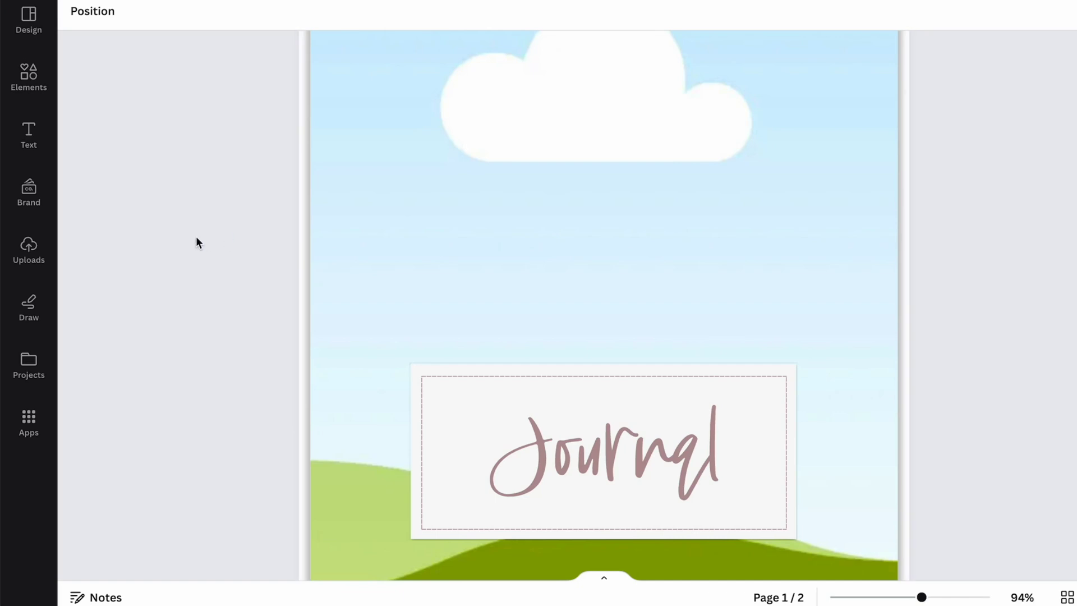
pyautogui.scroll(-10, 196, 242)
pyautogui.scroll(9, 197, 242)
pyautogui.scroll(-8, 196, 242)
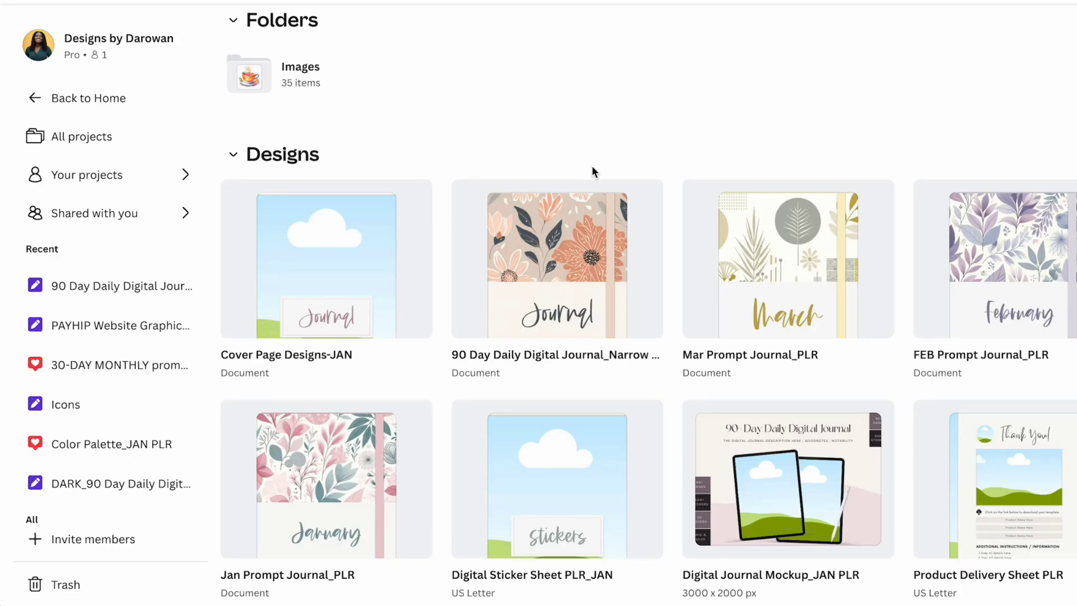
# Step: Open the Digital Sticker Sheet PLR_JAN design from the project folder and look over its cover and Sticker Types page
pyautogui.scroll(-2, 476, 96)
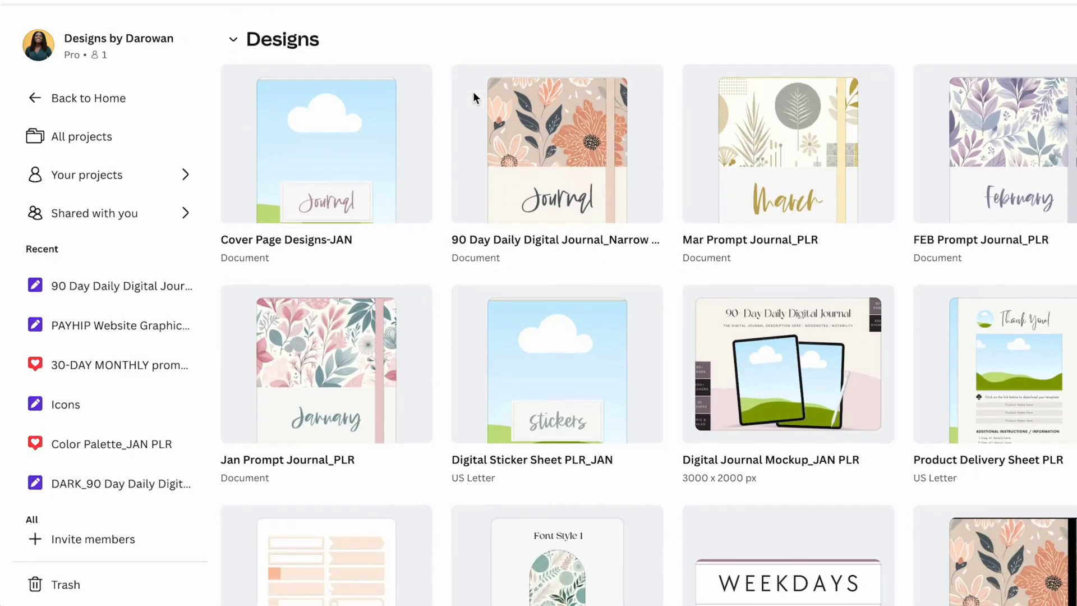
pyautogui.scroll(-3, 455, 323)
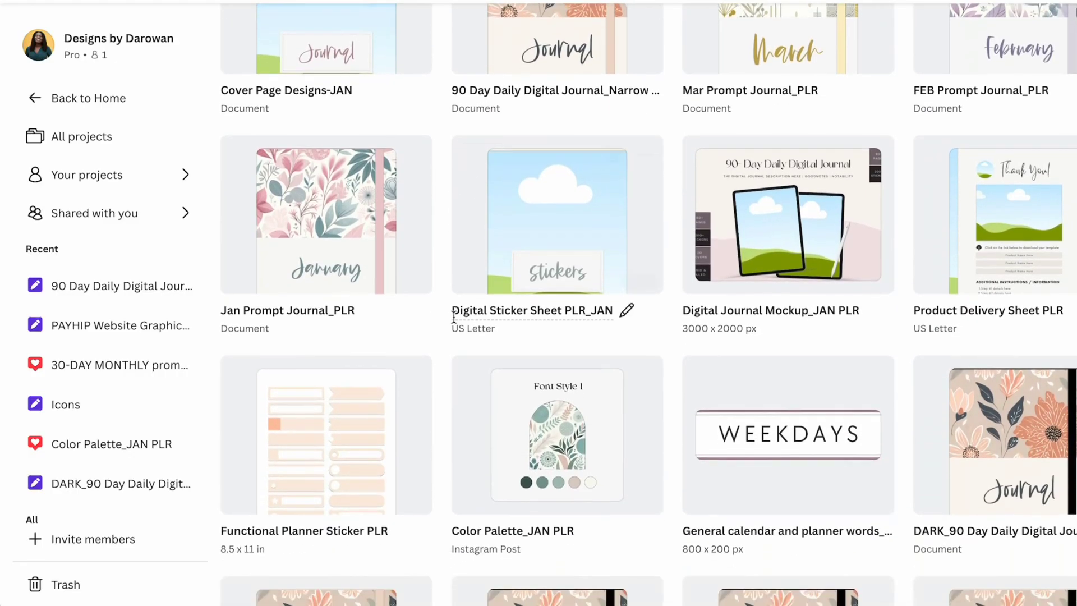
pyautogui.scroll(-3, 515, 253)
pyautogui.click(533, 125)
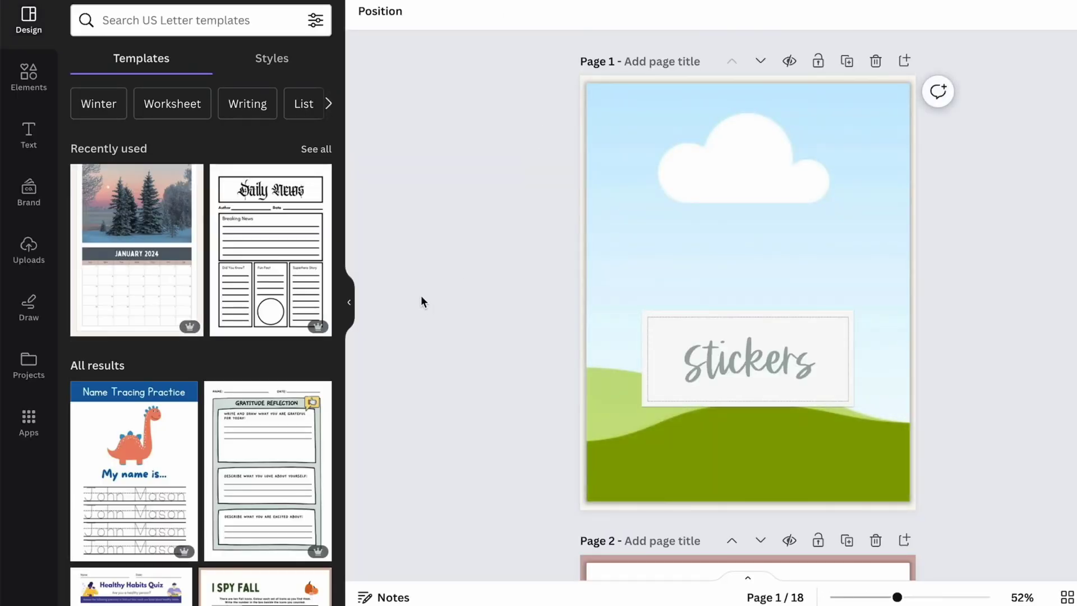
pyautogui.click(349, 306)
pyautogui.scroll(-5, 856, 400)
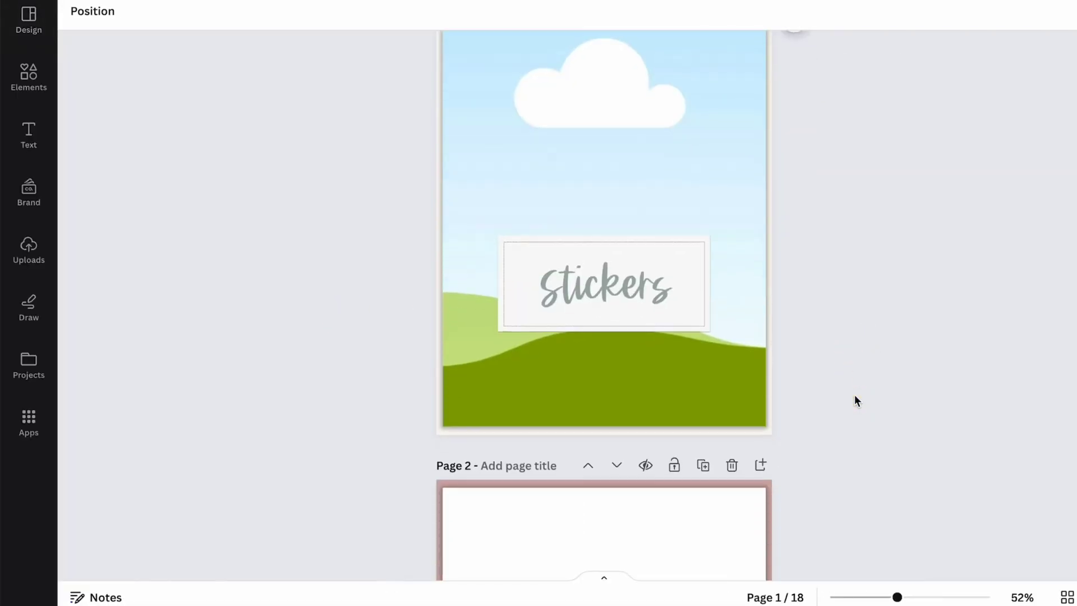
pyautogui.scroll(-14, 857, 400)
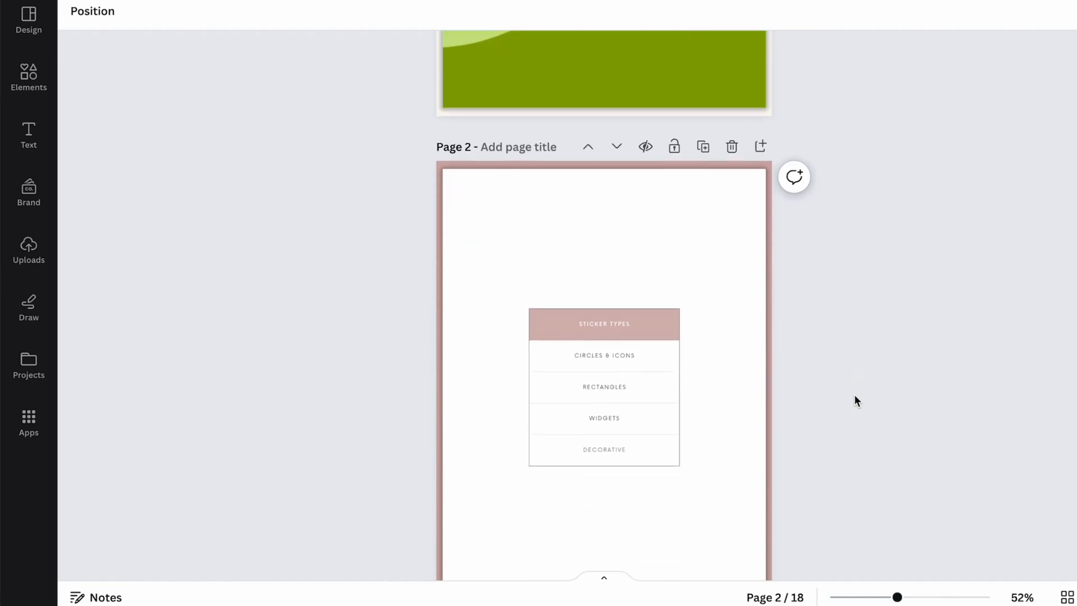
pyautogui.scroll(-14, 855, 400)
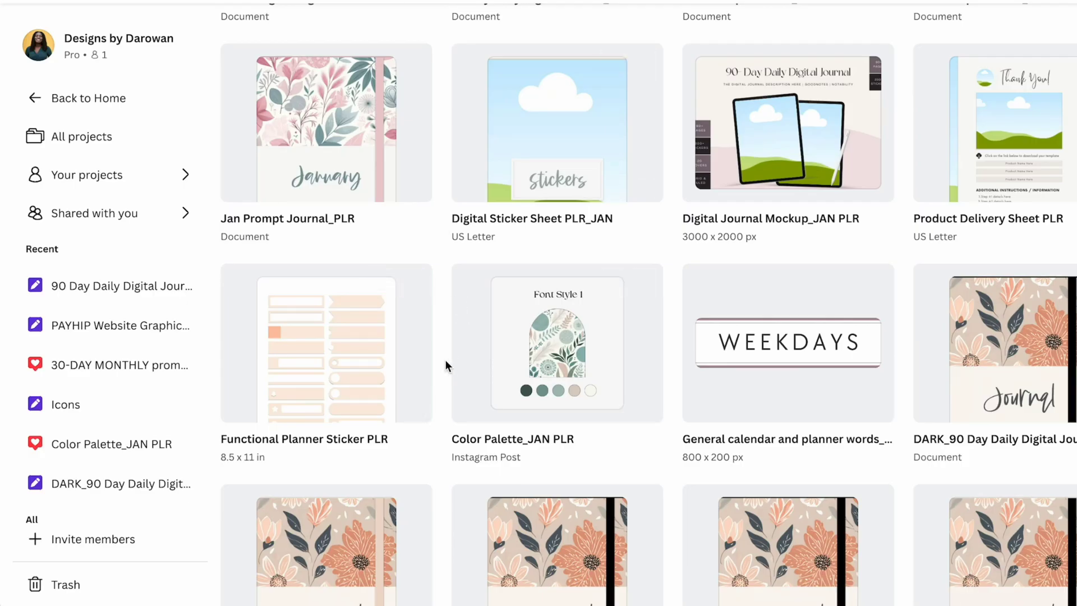
# Step: Open the Digital Journal Mockup_JAN PLR design, survey all its pages in grid view, and return to page 1
pyautogui.scroll(-1, 445, 365)
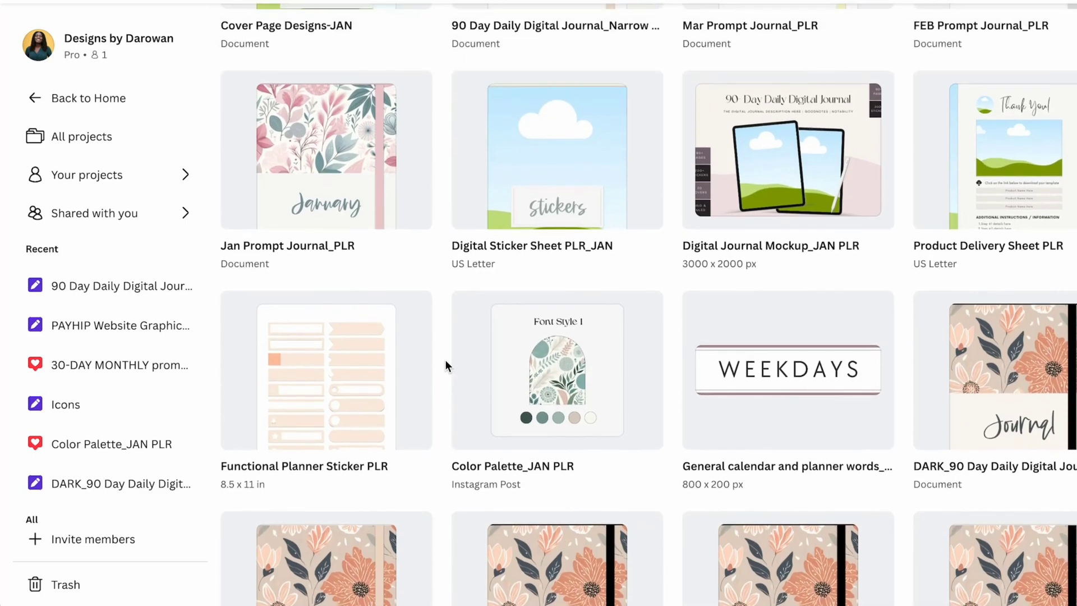
pyautogui.click(746, 149)
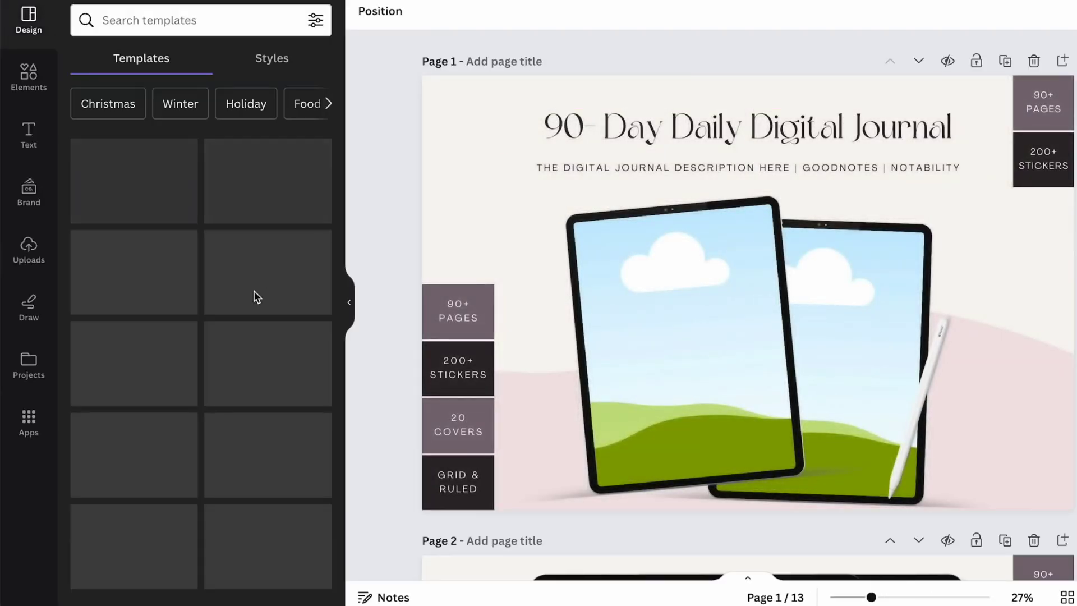
pyautogui.click(349, 295)
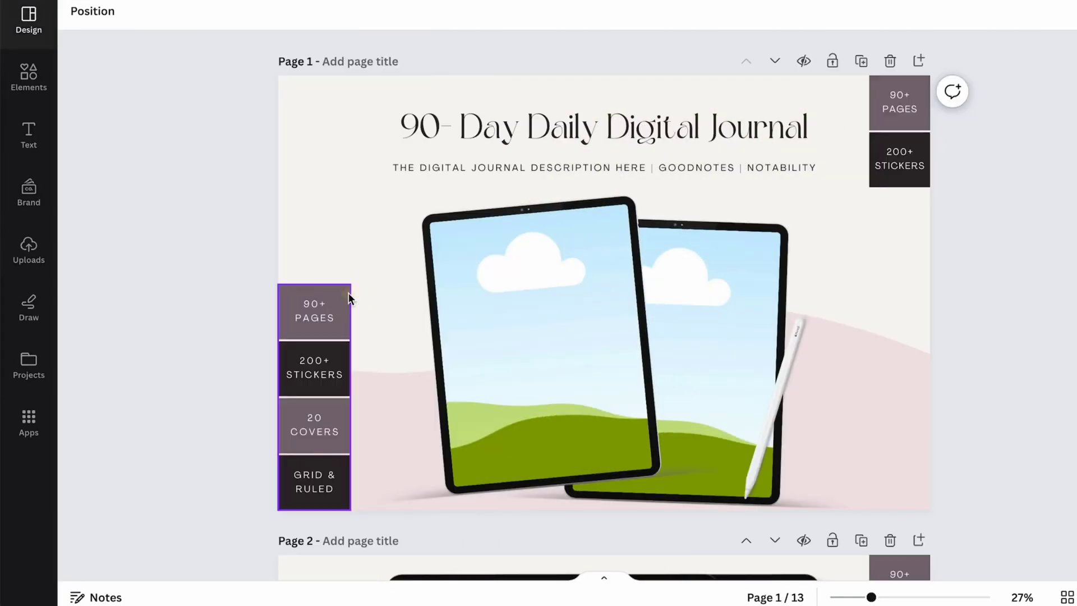
pyautogui.click(1067, 597)
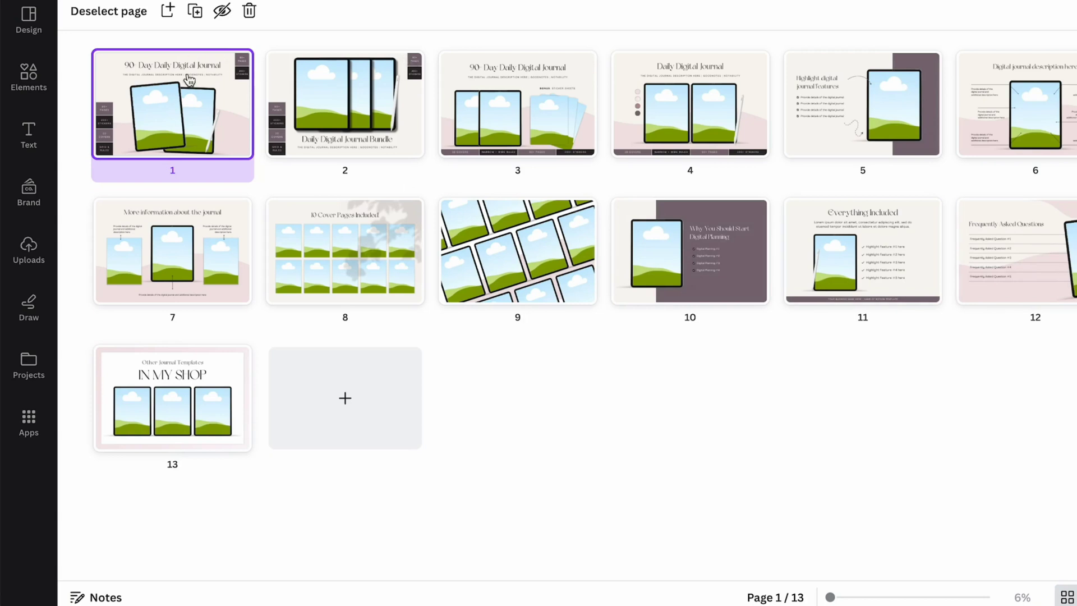
pyautogui.doubleClick(173, 112)
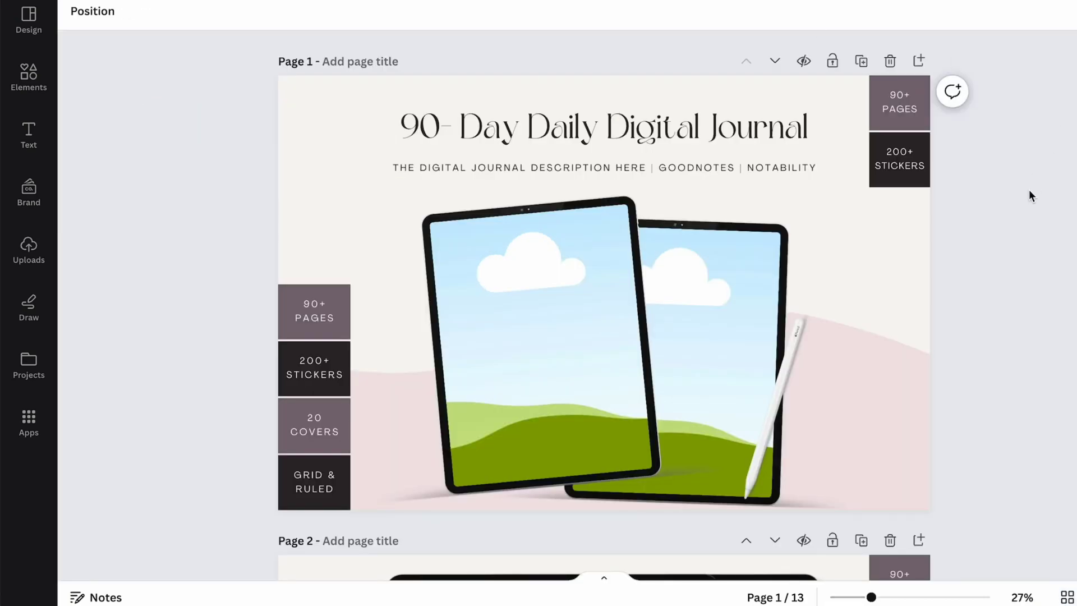
# Step: Examine the digital journal mockup pages one after another, from the title mockup through the Frequently Asked Questions page
pyautogui.scroll(-10, 1029, 190)
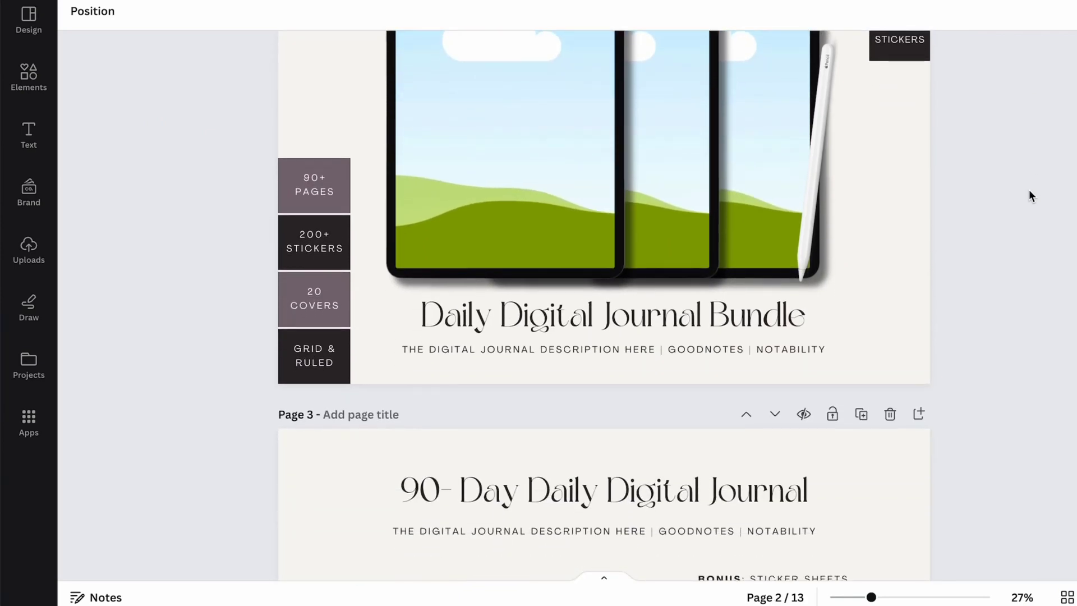
pyautogui.scroll(2, 1029, 196)
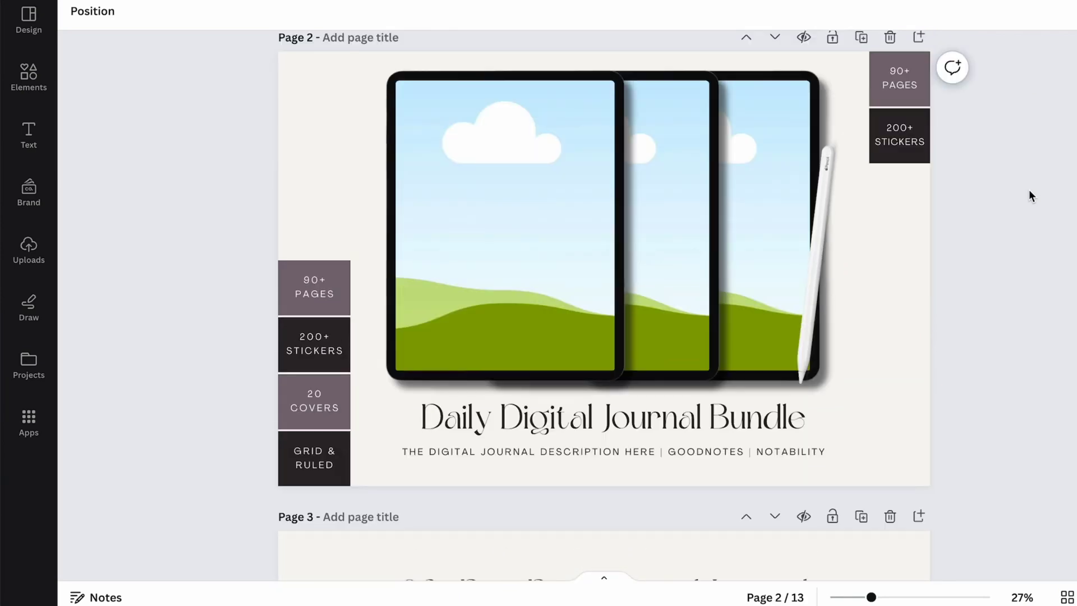
pyautogui.scroll(-2, 1029, 196)
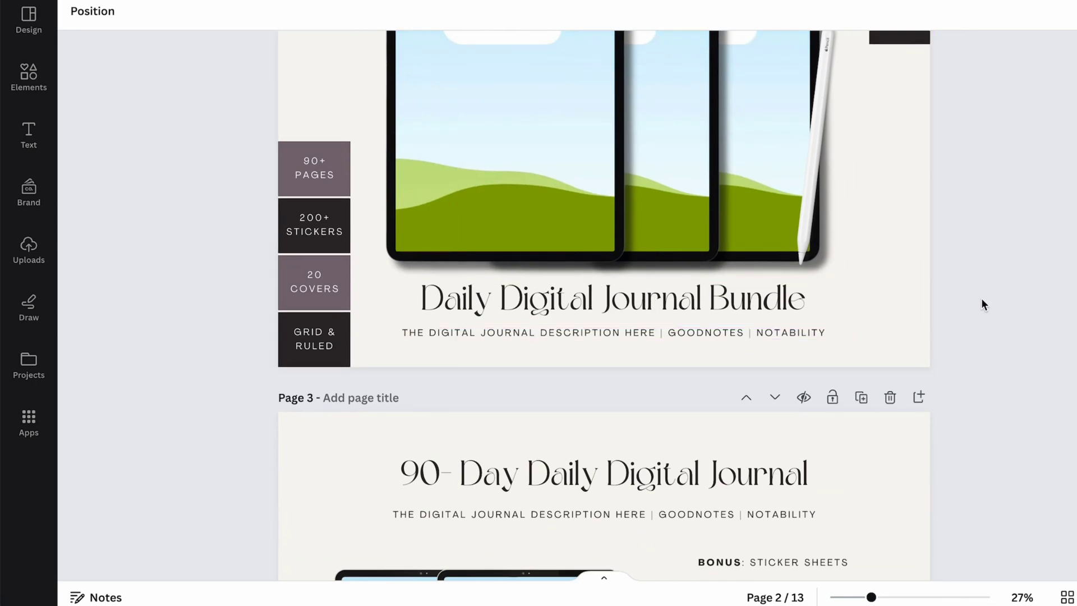
pyautogui.scroll(-9, 982, 301)
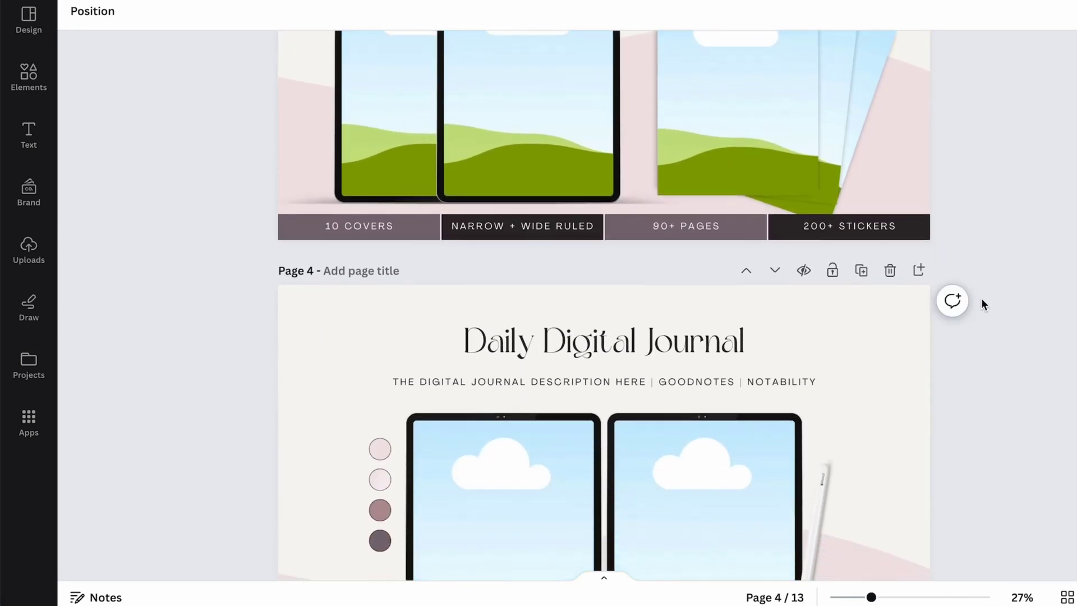
pyautogui.scroll(-20, 983, 304)
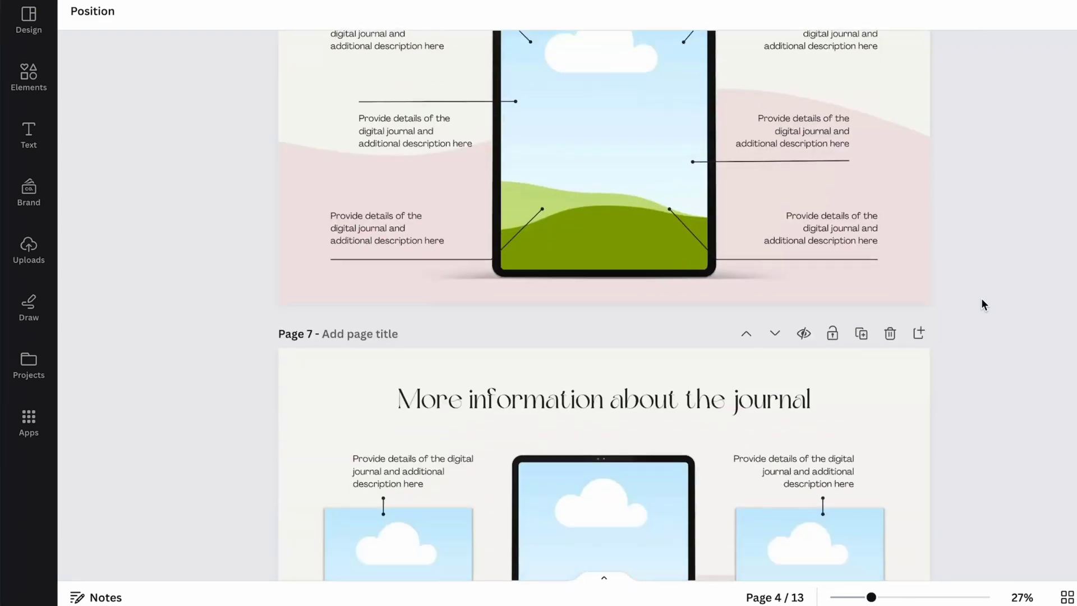
pyautogui.scroll(-20, 982, 300)
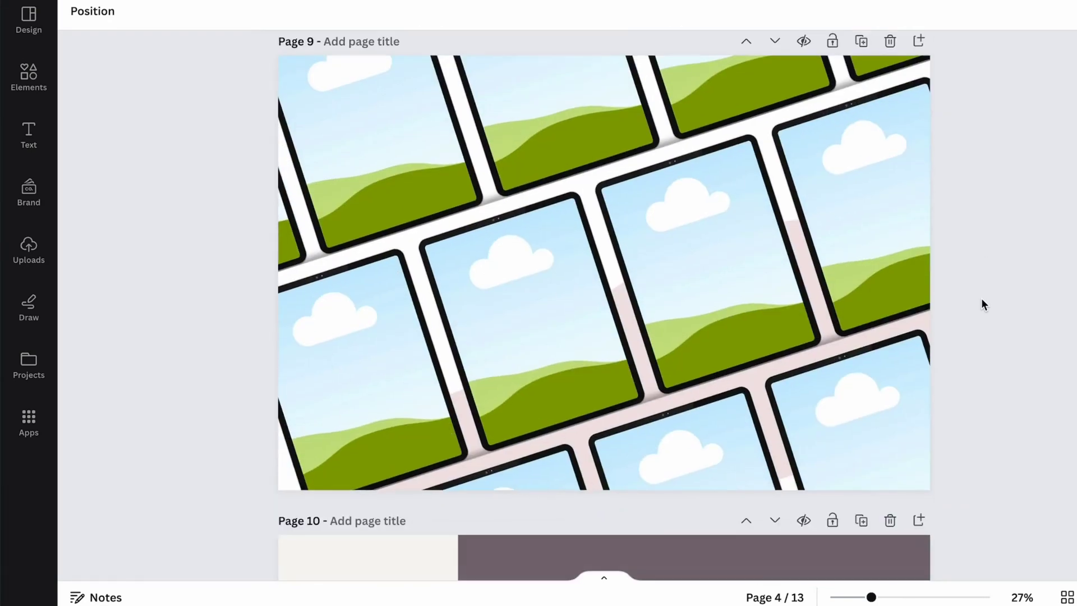
pyautogui.scroll(-20, 982, 305)
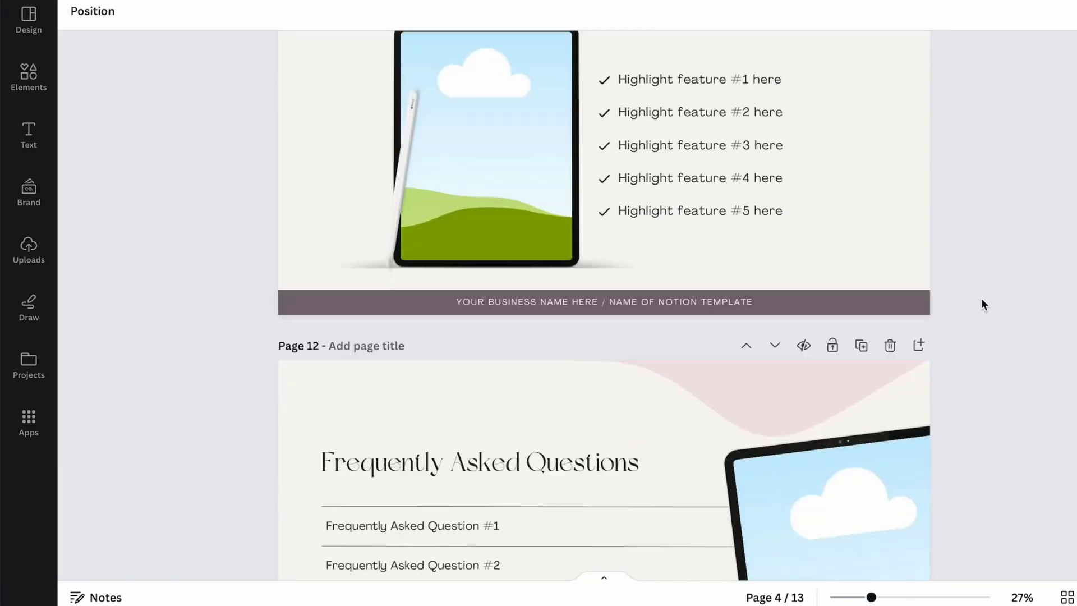
pyautogui.scroll(-14, 981, 304)
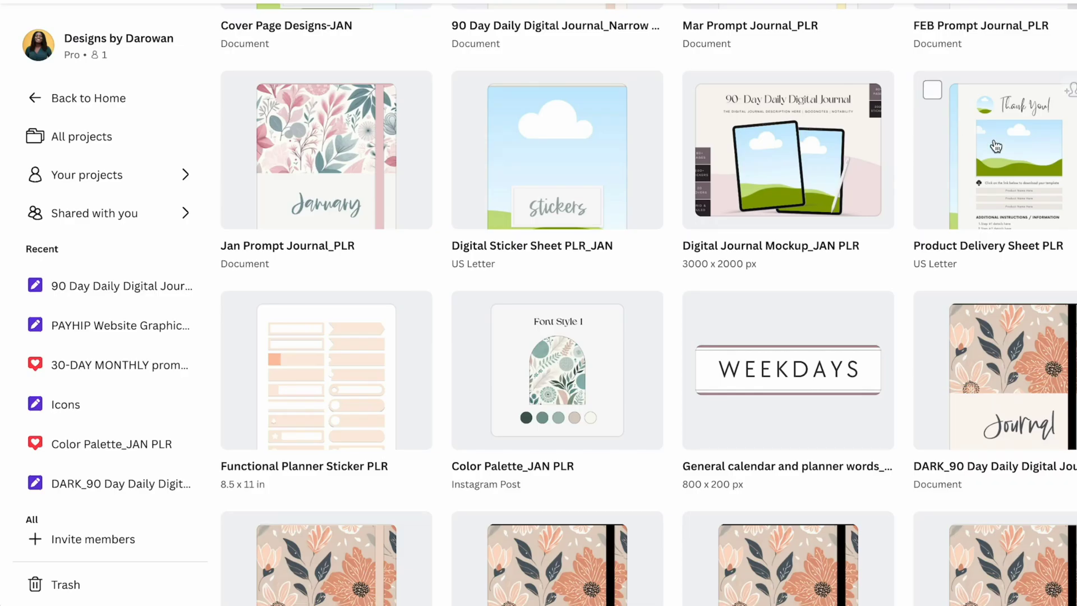
# Step: Open the Product Delivery Sheet PLR design from the project folder and examine its Thank You page at 100% zoom
pyautogui.click(1017, 191)
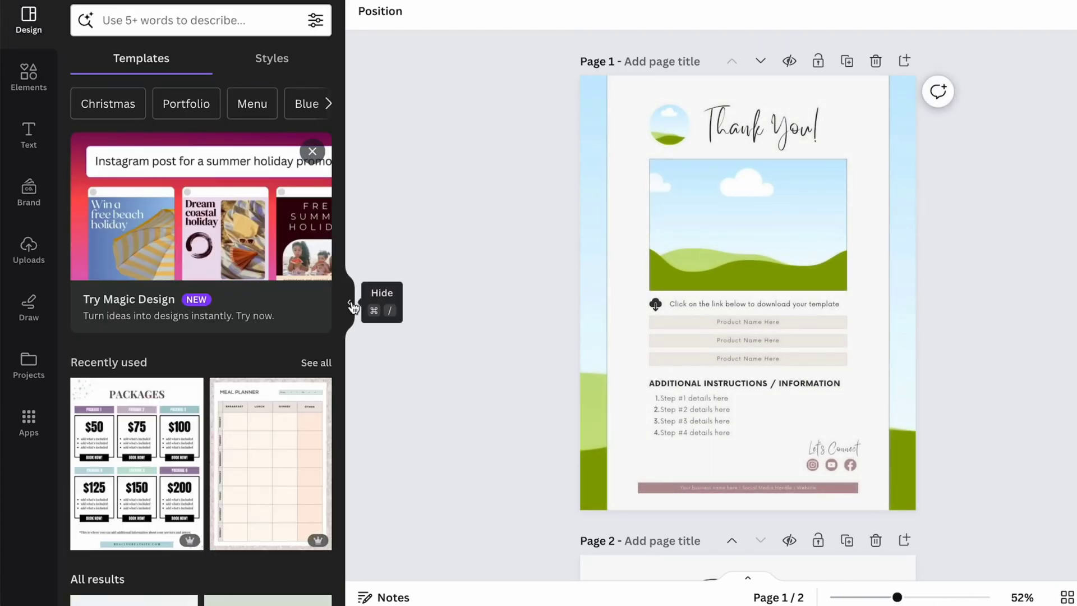
pyautogui.click(352, 306)
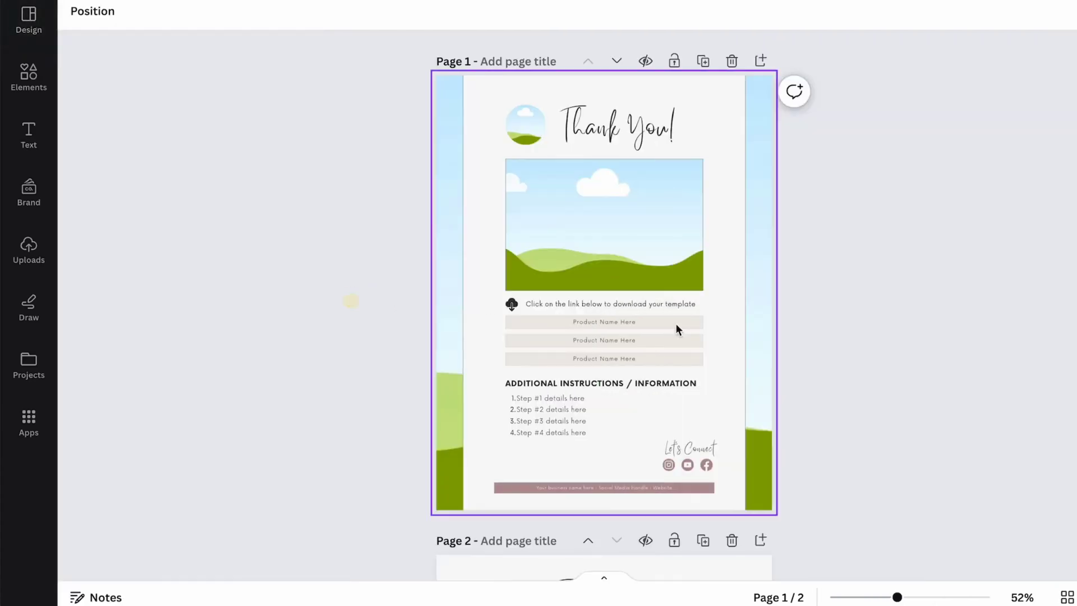
pyautogui.click(1065, 599)
pyautogui.doubleClick(162, 175)
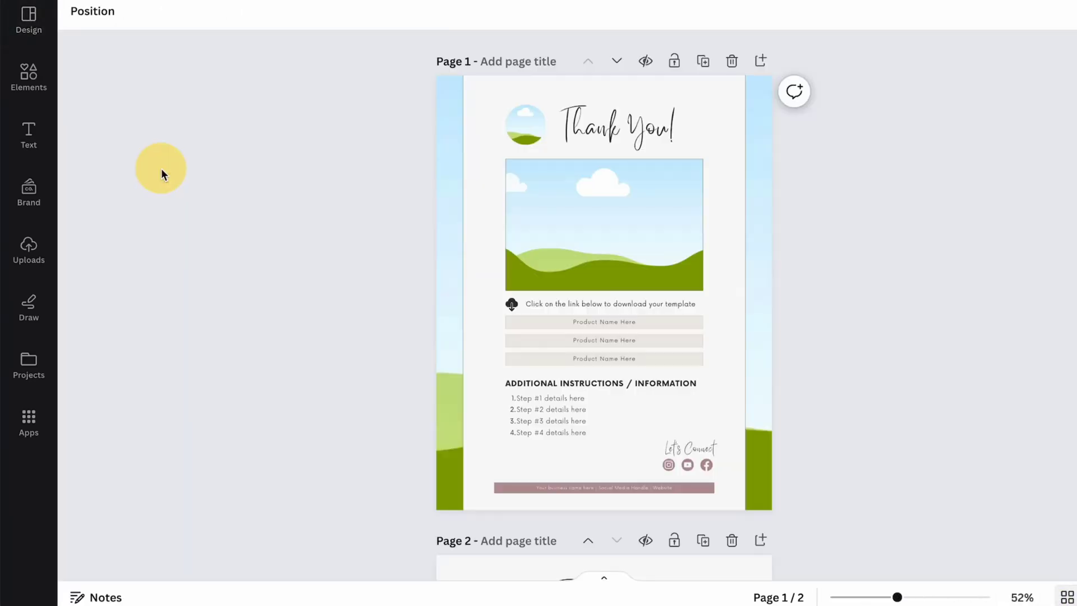
pyautogui.click(925, 597)
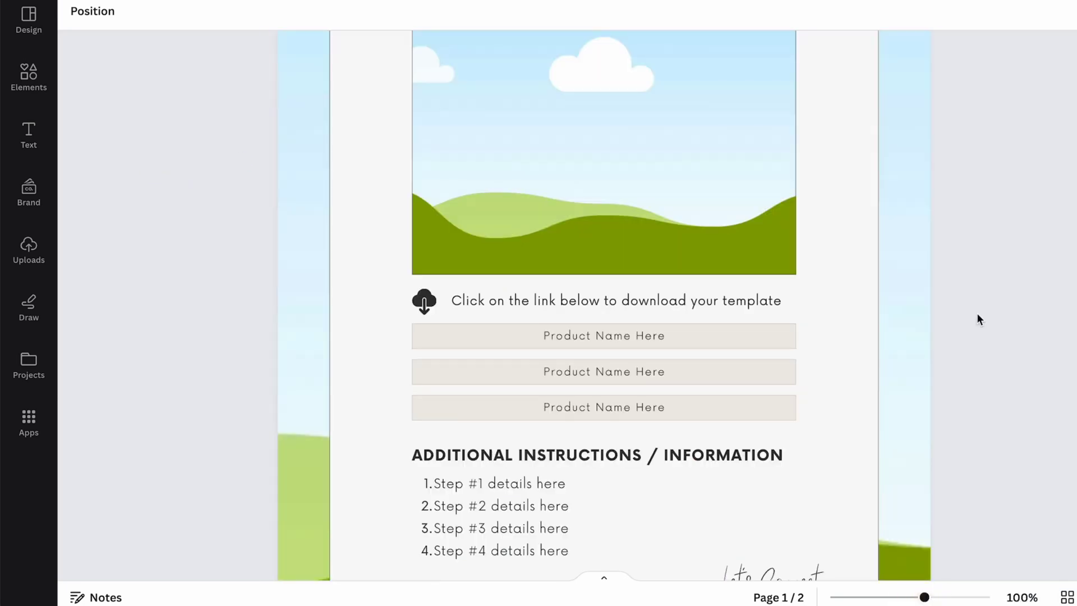
pyautogui.scroll(4, 977, 314)
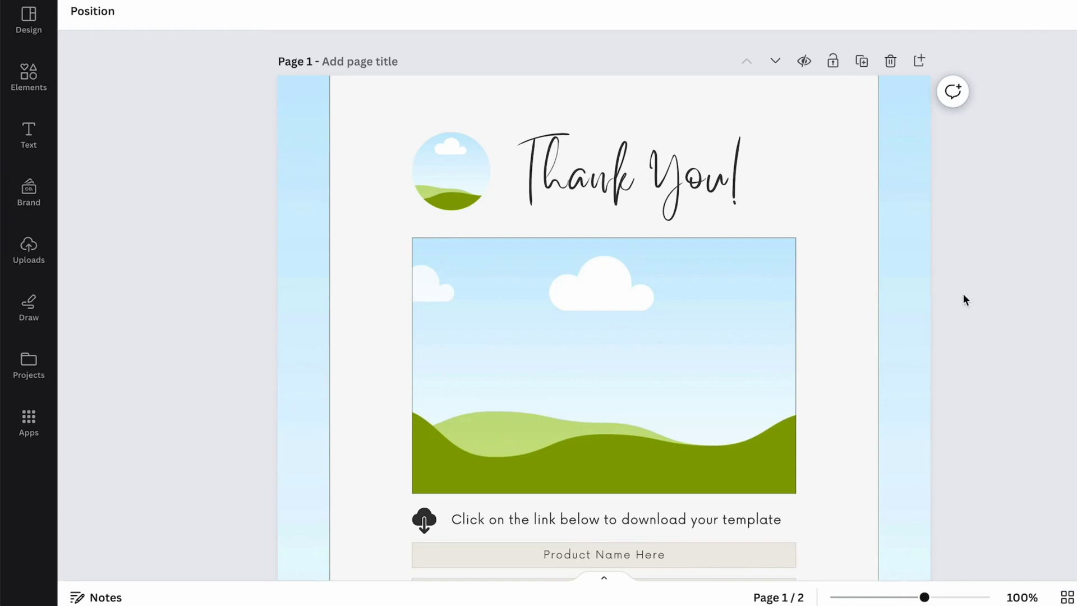
# Step: Examine the download section on page 1 of the delivery sheet, selecting each of the three Product Name Here boxes in turn
pyautogui.scroll(-2, 956, 274)
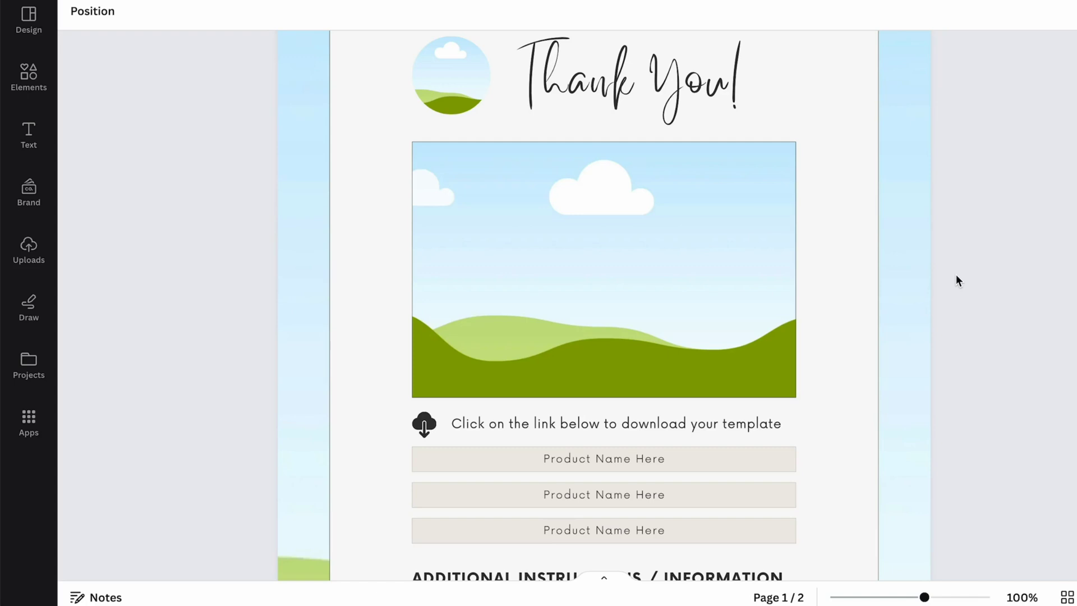
pyautogui.scroll(-2, 956, 274)
pyautogui.click(544, 382)
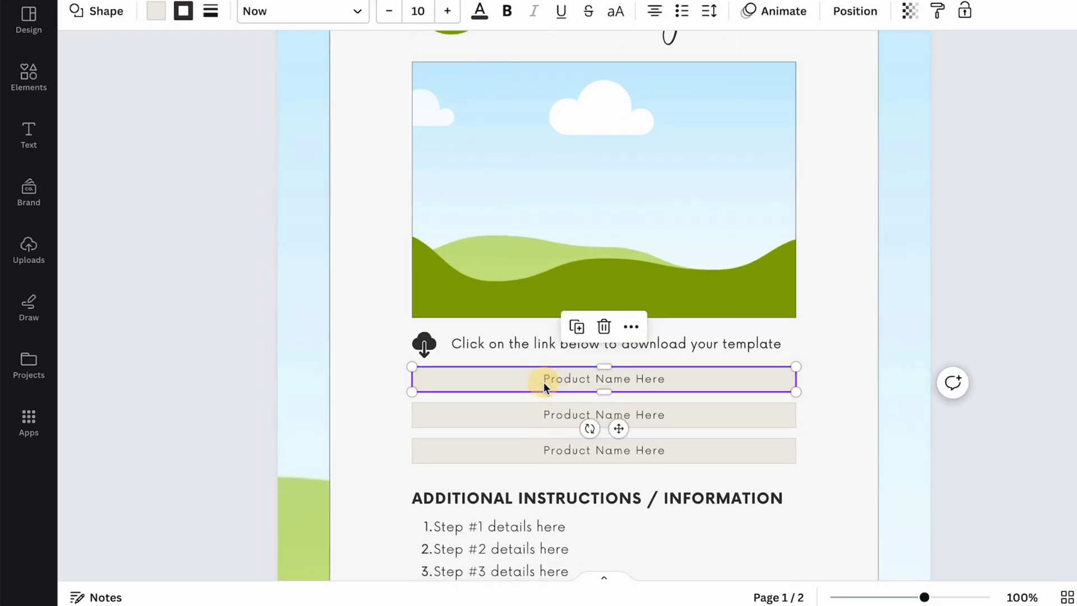
pyautogui.click(531, 412)
pyautogui.click(537, 378)
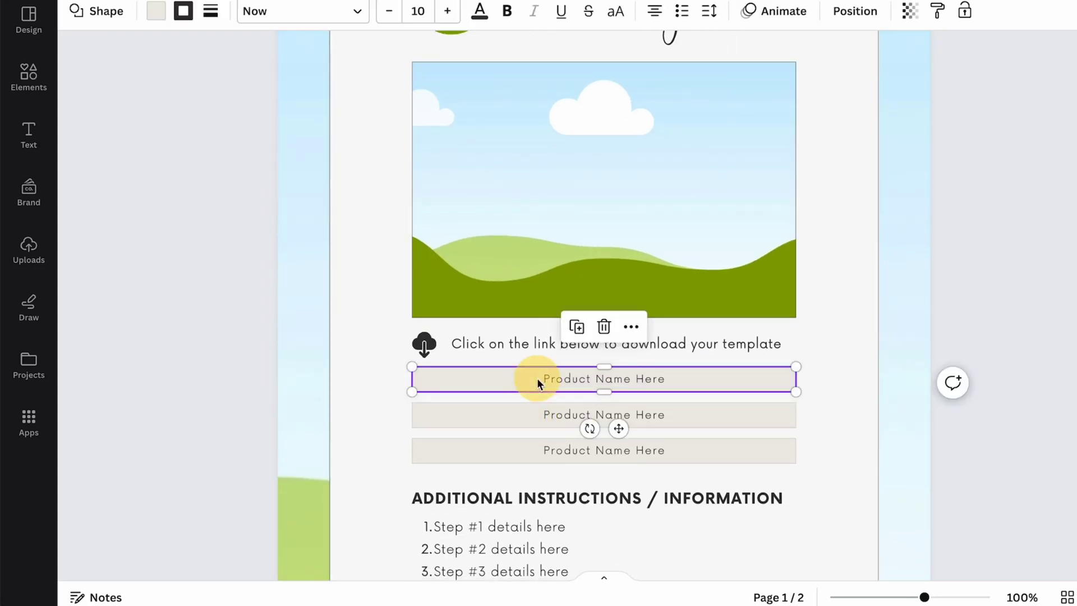
pyautogui.click(520, 418)
pyautogui.click(507, 455)
pyautogui.scroll(-1, 507, 454)
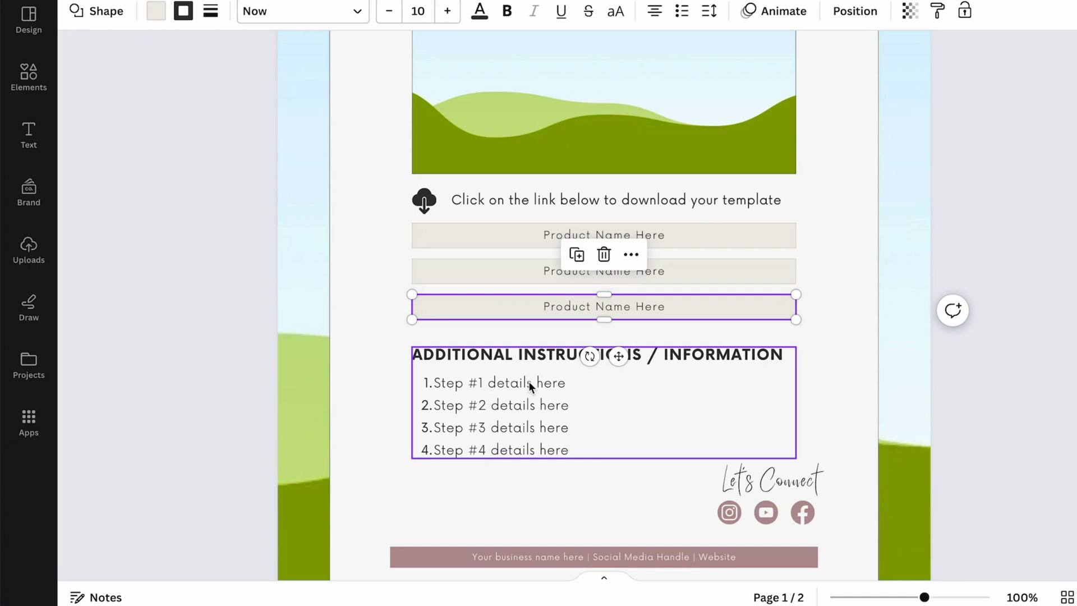
# Step: Review page 1's Additional Instructions / Information list, Let's Connect icons and business footer, then return to the page heading
pyautogui.click(524, 483)
pyautogui.scroll(-2, 524, 482)
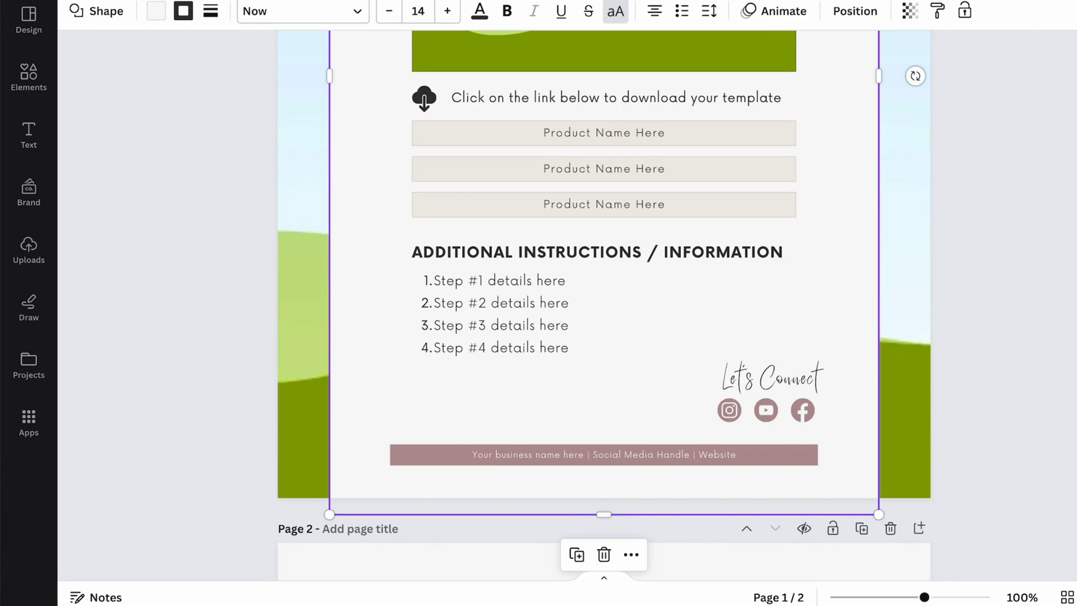
pyautogui.click(977, 382)
pyautogui.scroll(2, 976, 381)
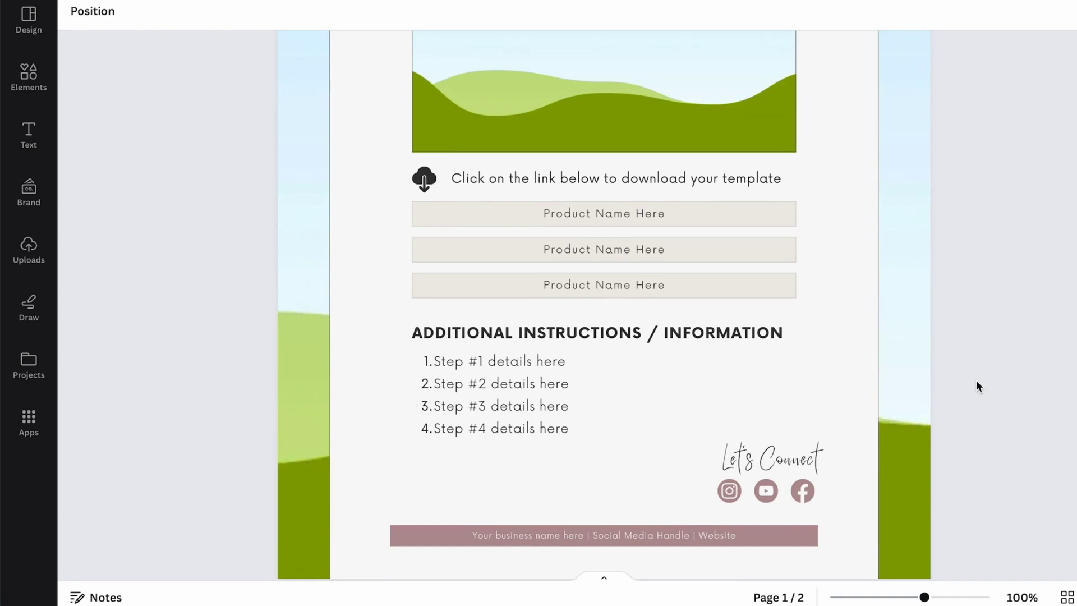
pyautogui.scroll(-4, 976, 375)
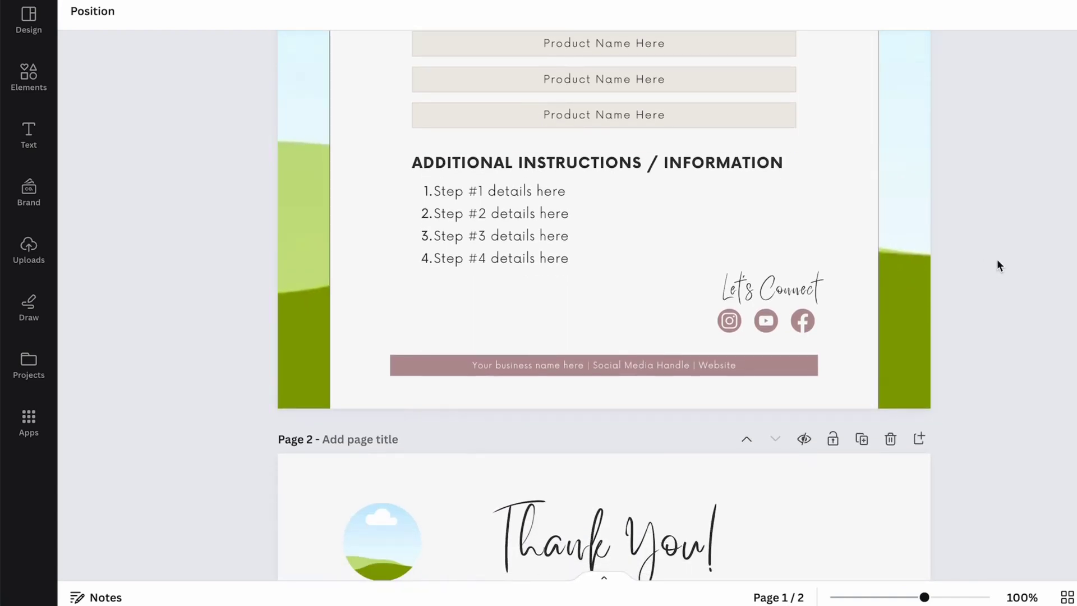
pyautogui.scroll(2, 987, 315)
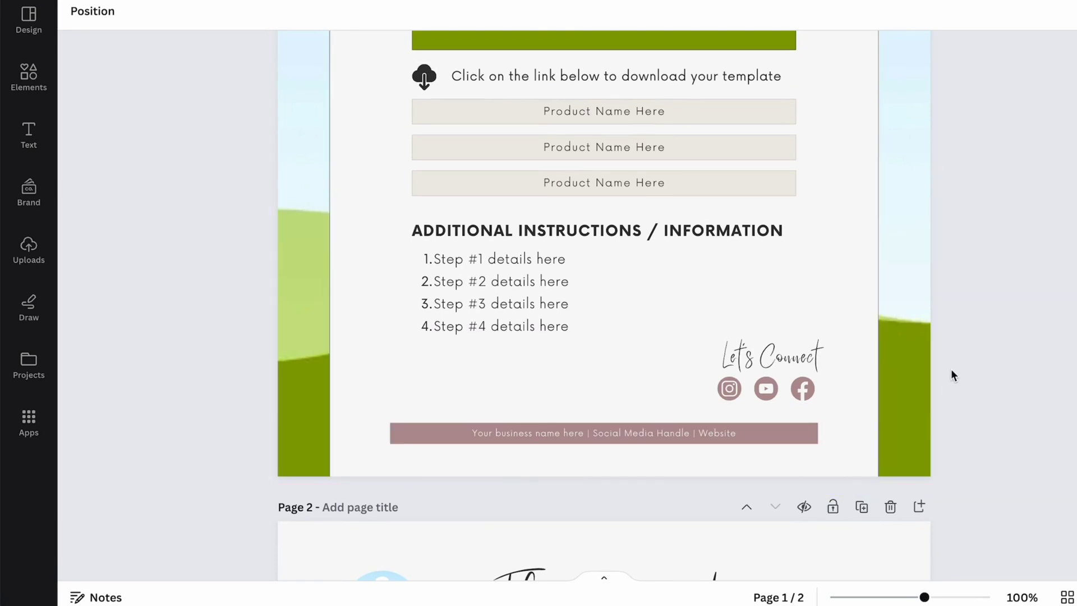
pyautogui.scroll(3, 952, 373)
pyautogui.scroll(6, 951, 375)
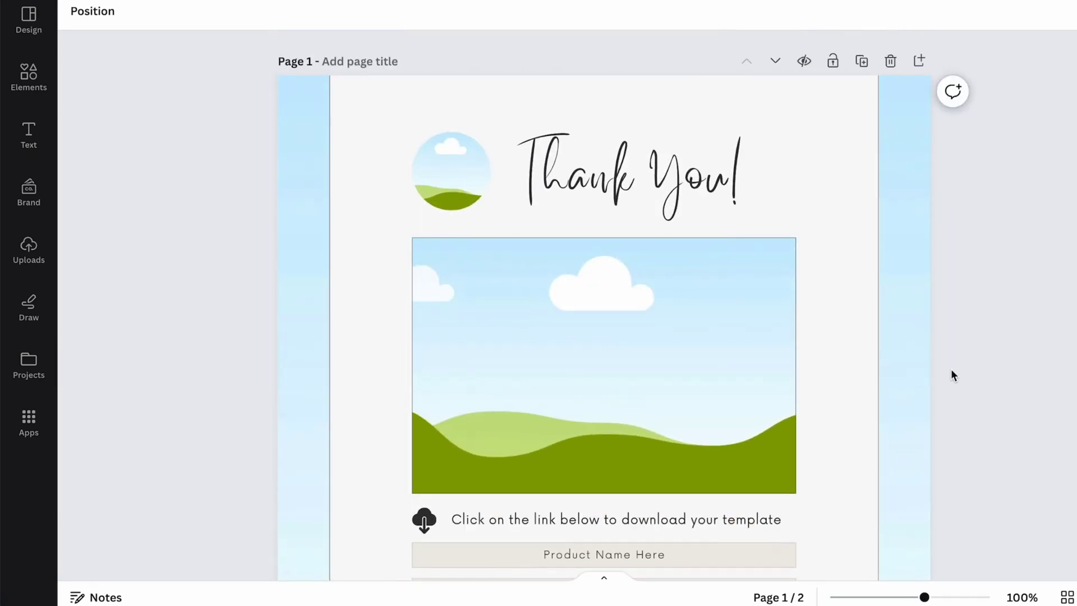
# Step: Compare the single-image layout on page 1 of the delivery sheet with the two-tablet layout on page 2
pyautogui.scroll(-20, 952, 368)
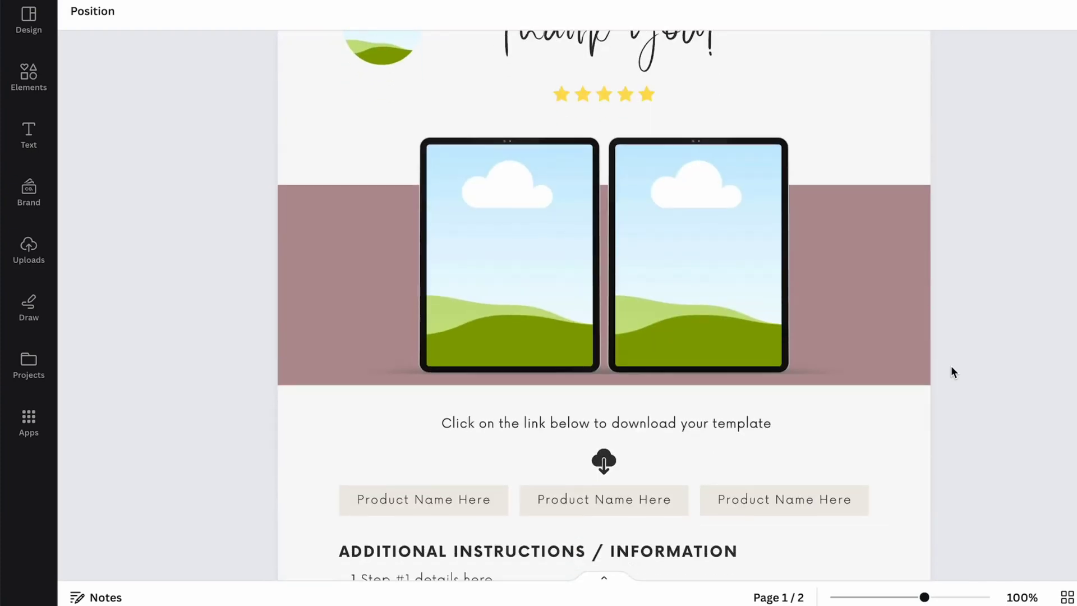
pyautogui.scroll(17, 952, 371)
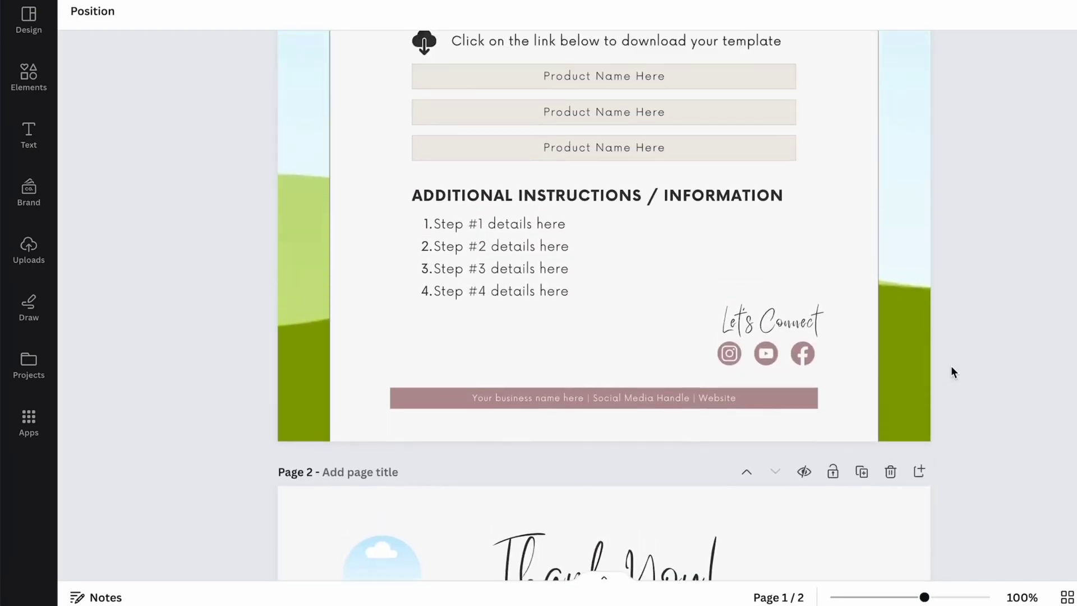
pyautogui.scroll(5, 951, 372)
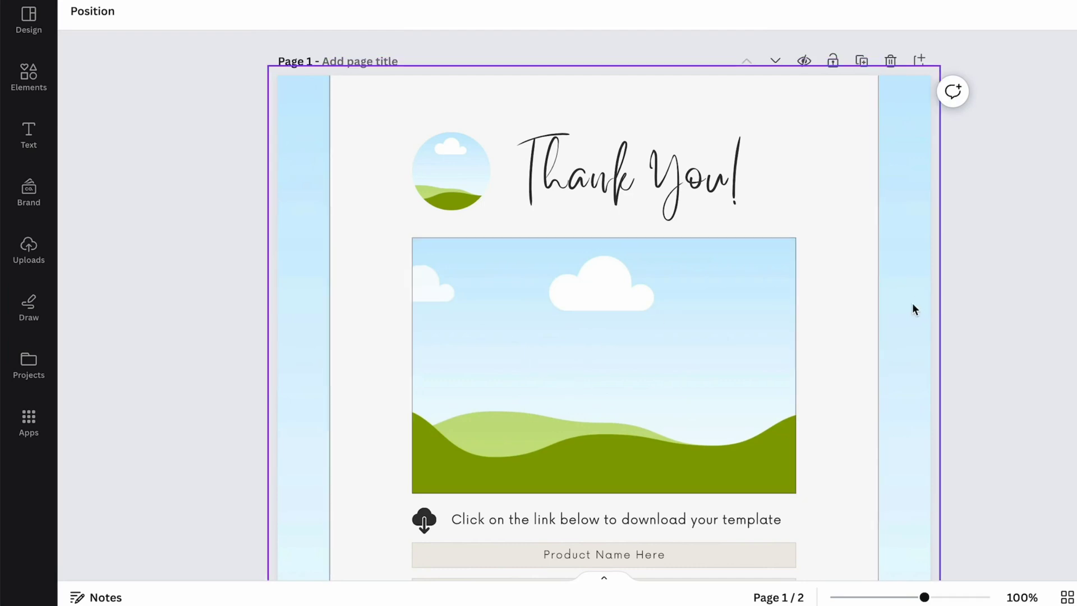
pyautogui.scroll(-10, 925, 306)
pyautogui.scroll(-8, 928, 304)
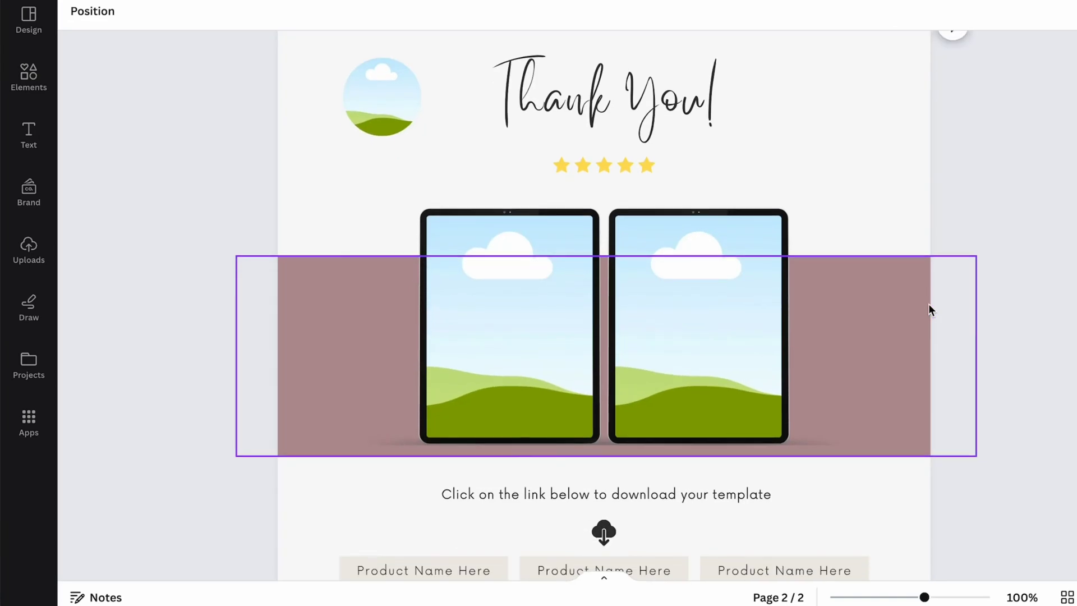
pyautogui.scroll(-6, 1041, 323)
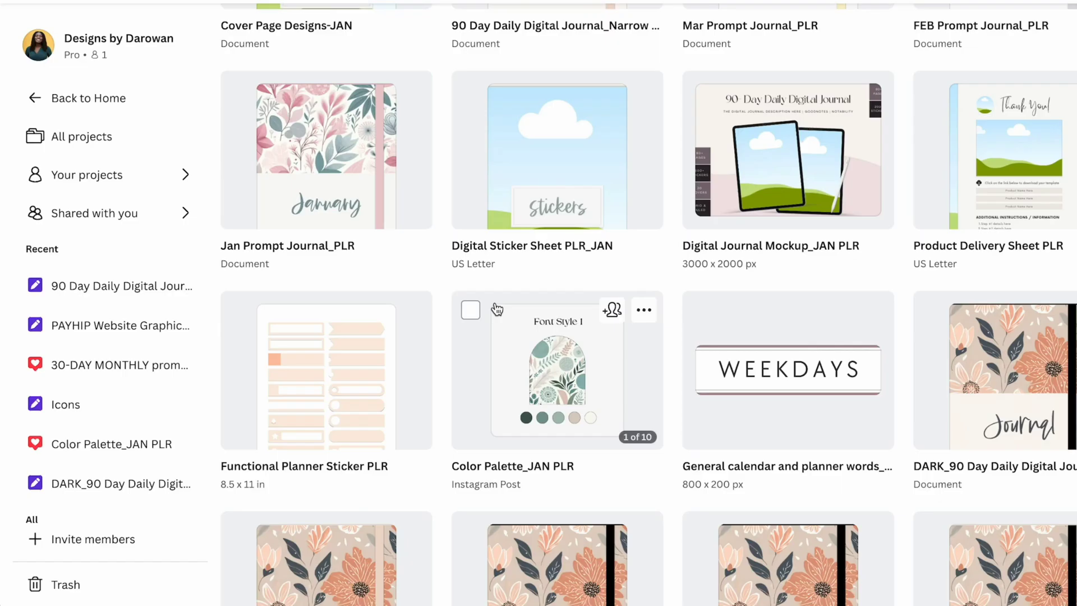
# Step: Open the Functional Planner Sticker PLR design from the project folder and view it at 100% zoom with the templates panel hidden
pyautogui.scroll(-3, 492, 307)
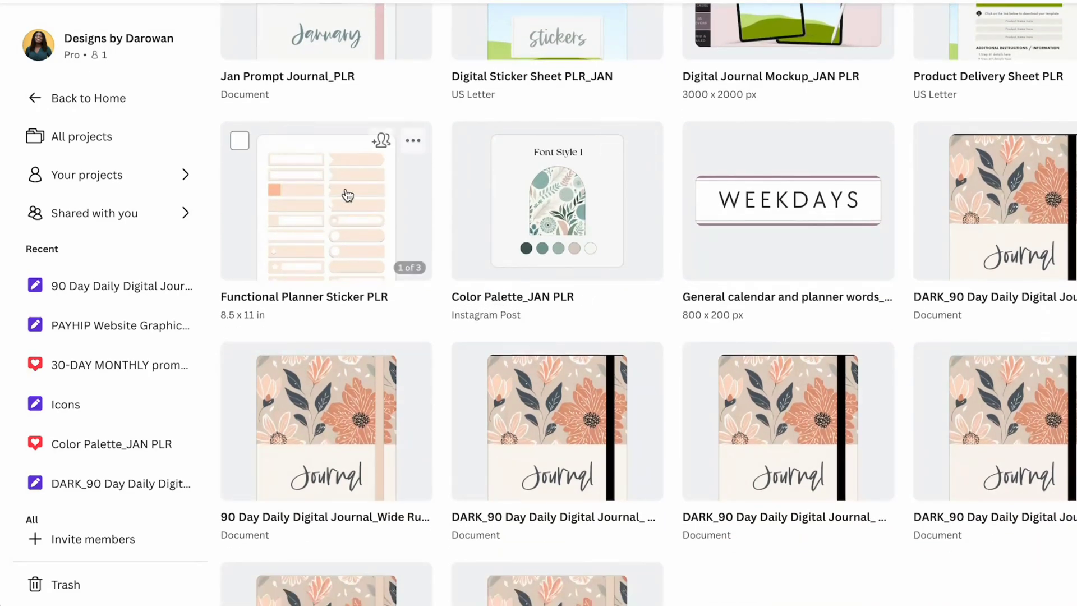
pyautogui.click(347, 195)
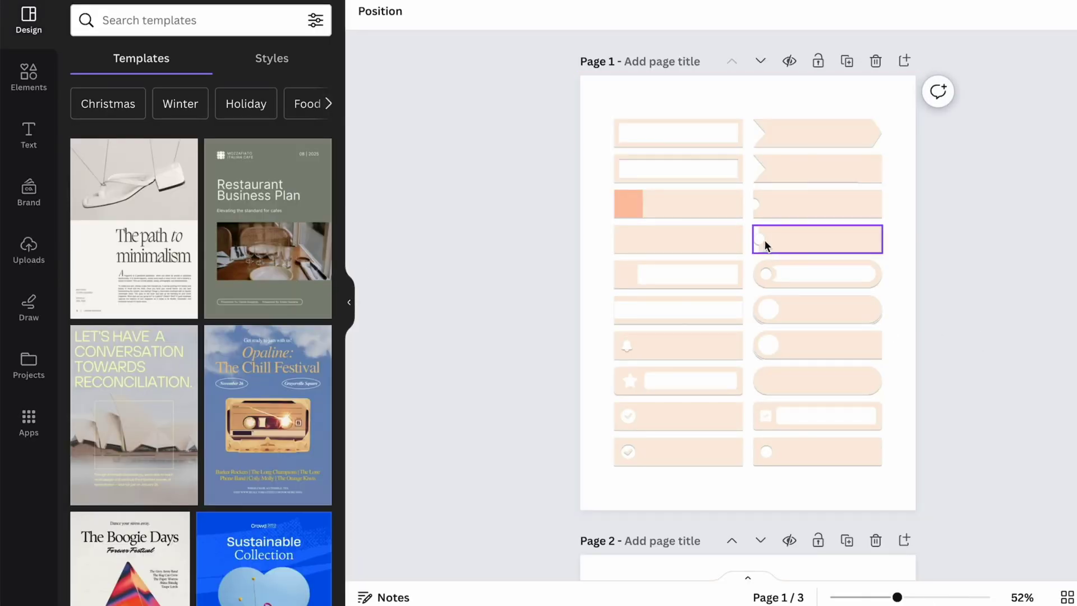
pyautogui.click(929, 596)
pyautogui.click(661, 244)
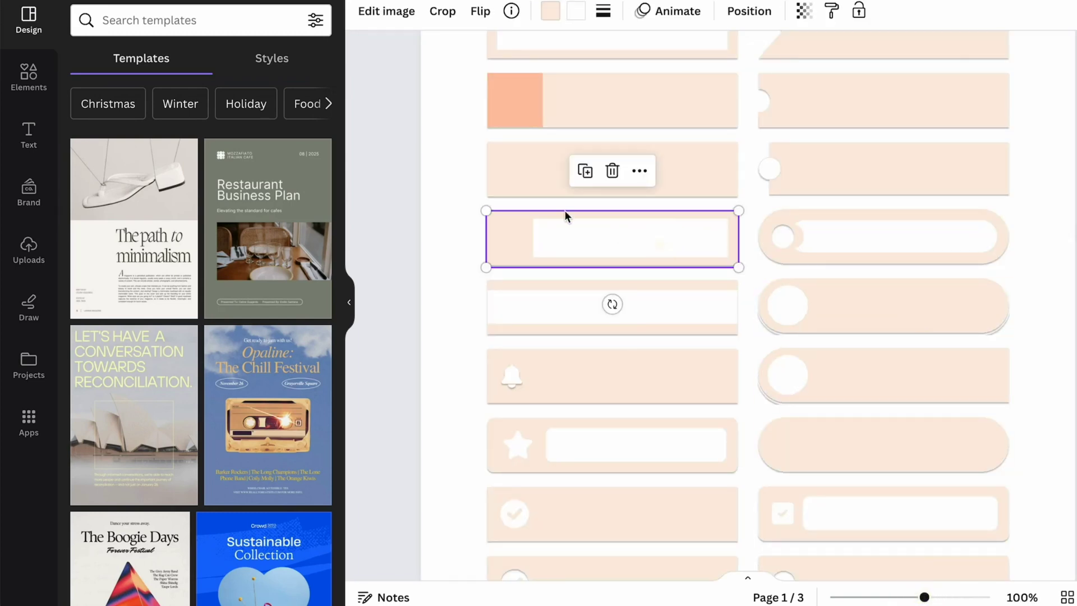
pyautogui.click(350, 305)
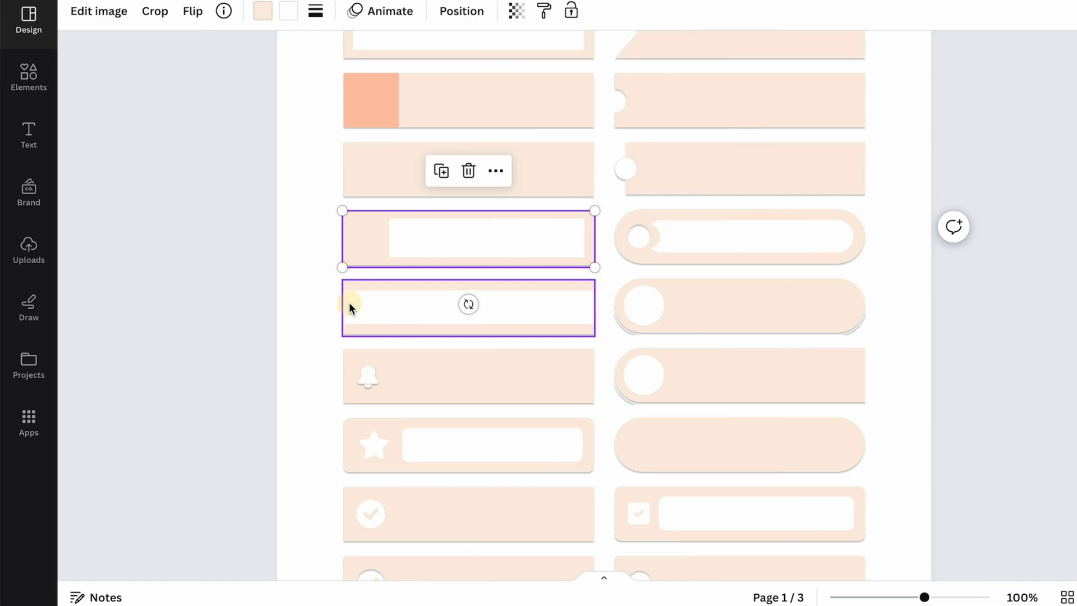
# Step: Inspect individual label stickers on page 1, selecting the two-tone label and the one with a circular cutout, then clear the selection
pyautogui.click(477, 99)
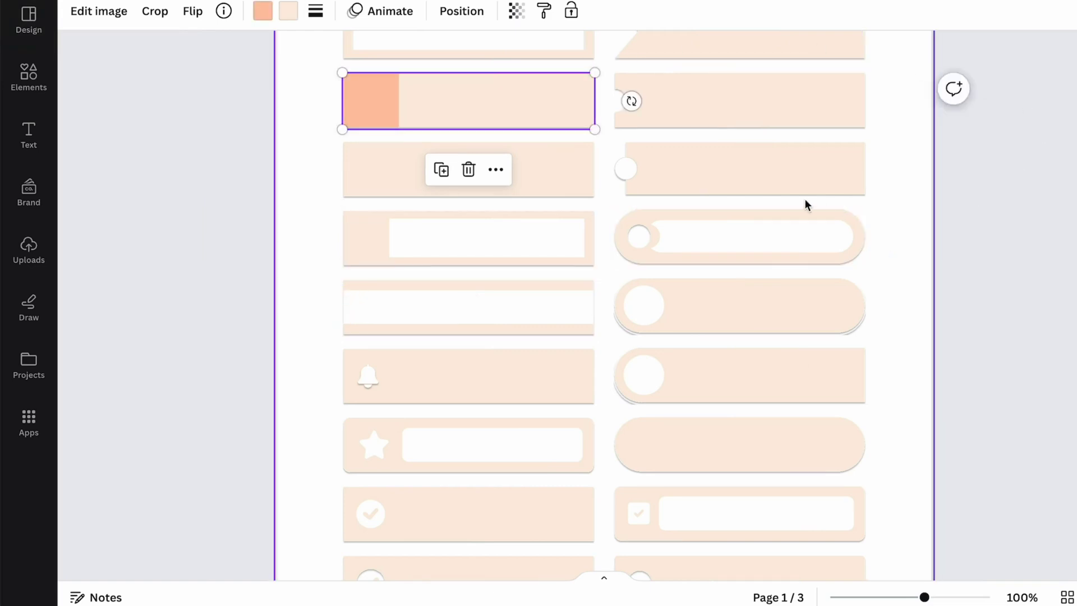
pyautogui.click(760, 186)
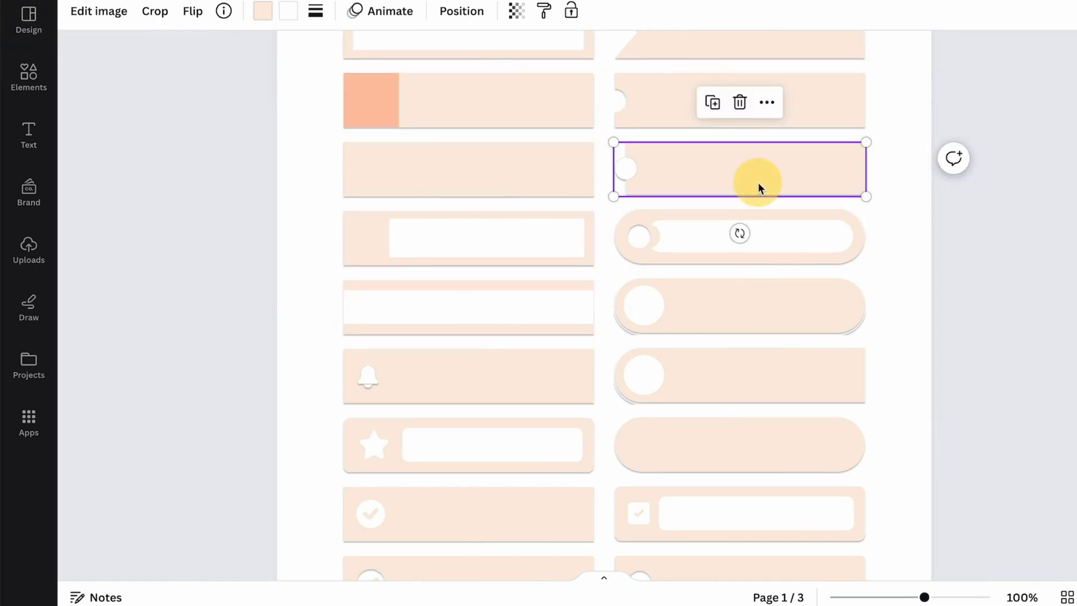
pyautogui.click(984, 236)
# Step: Look through the planner sticker pages, including the note and weekly stickers on page 2 and the number and icon stickers on page 3
pyautogui.scroll(-5, 984, 237)
pyautogui.scroll(-5, 984, 238)
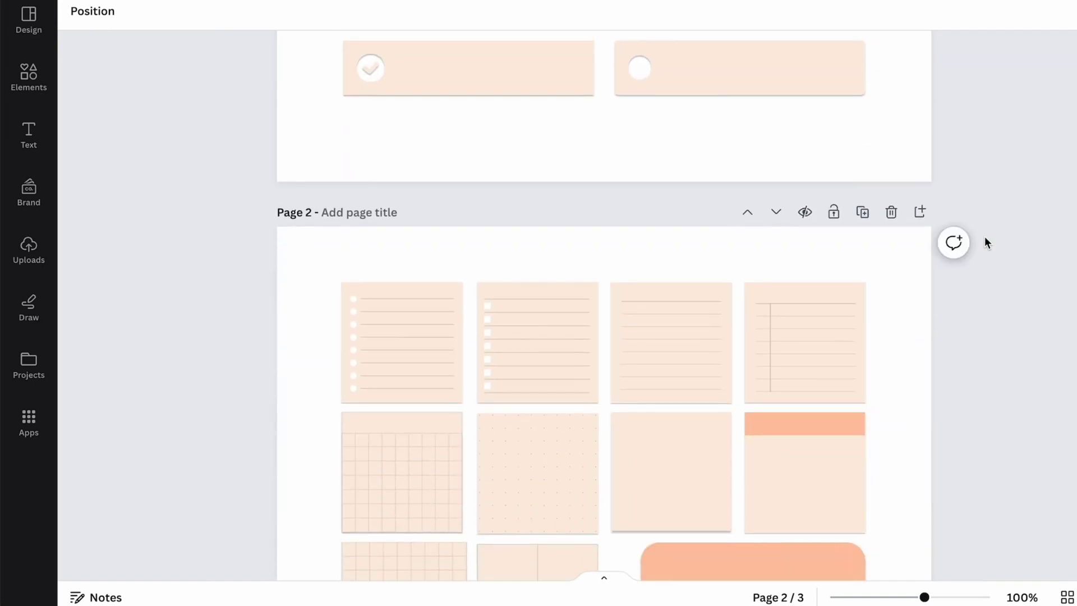
pyautogui.scroll(-3, 985, 239)
pyautogui.scroll(-15, 985, 241)
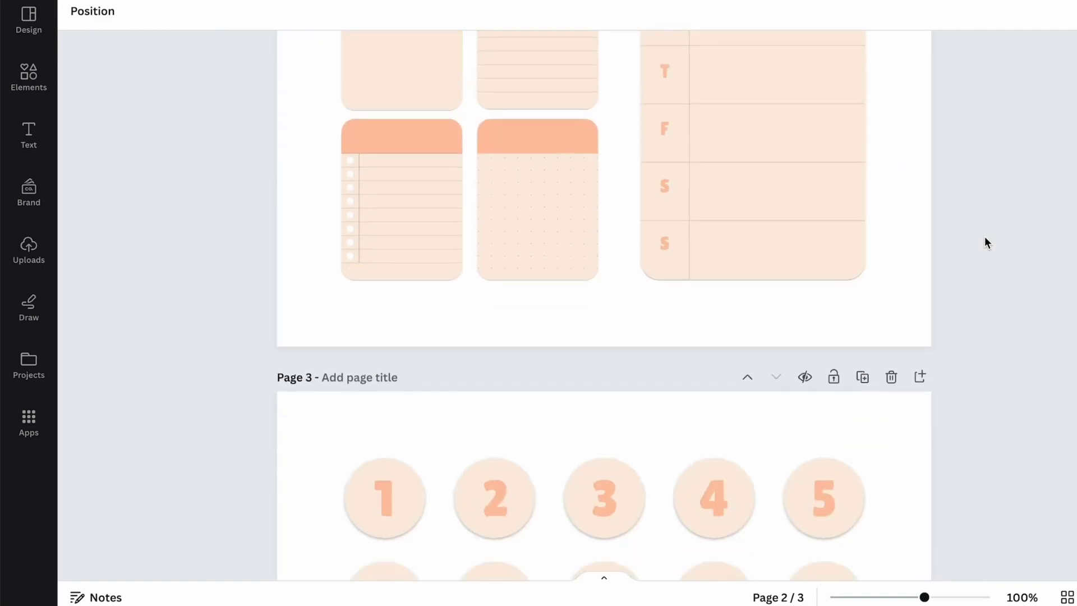
pyautogui.scroll(-2, 984, 237)
pyautogui.scroll(5, 985, 237)
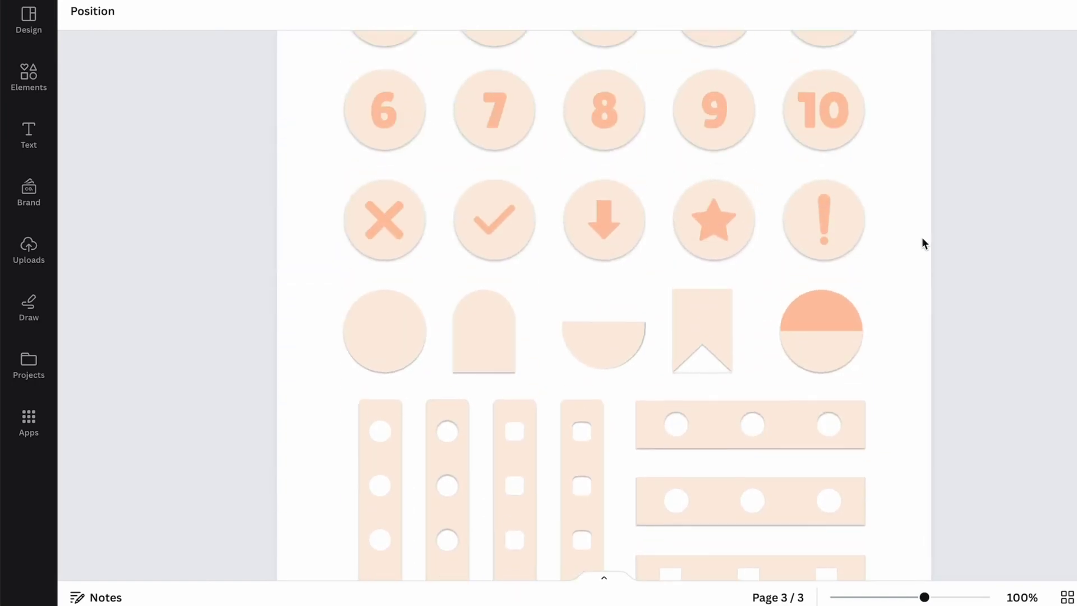
pyautogui.click(376, 219)
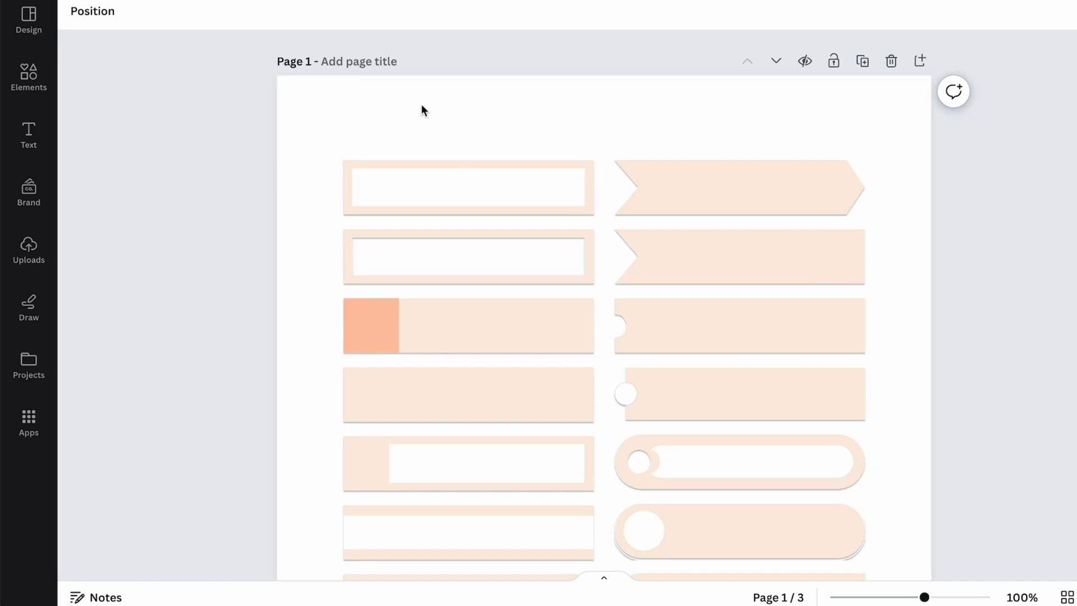
pyautogui.scroll(-4, 442, 222)
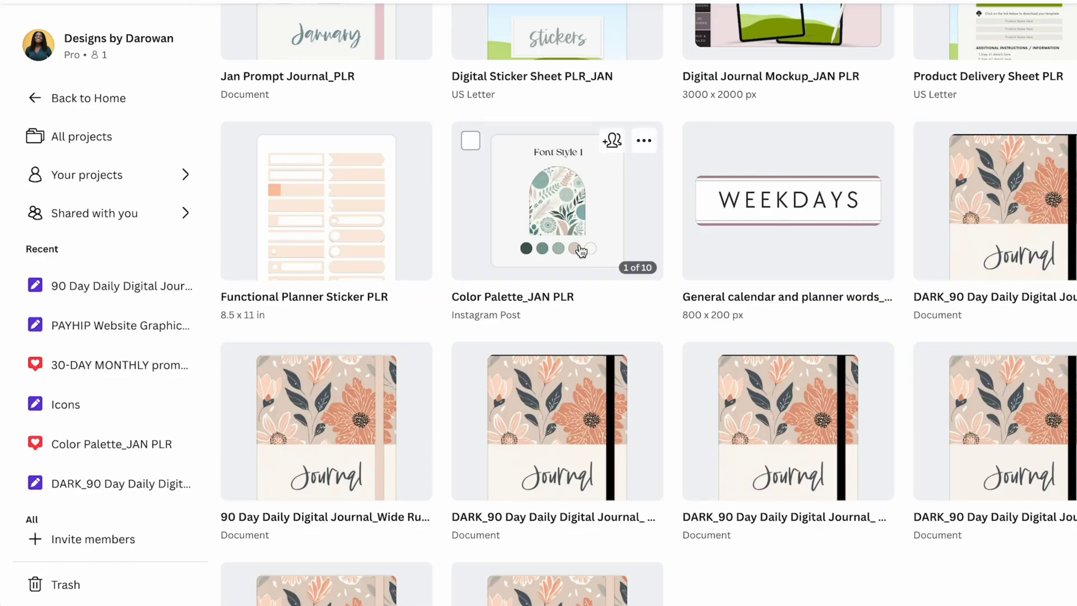
# Step: Open the Color Palette_JAN PLR design from the project folder, hide the templates panel and enlarge the view to 93%
pyautogui.click(580, 247)
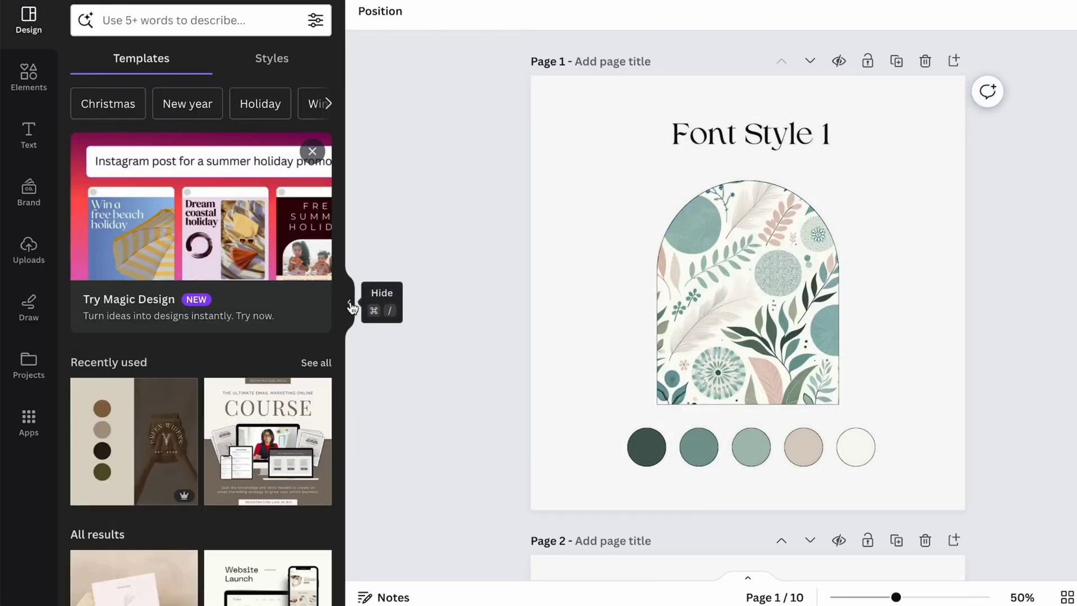
pyautogui.click(348, 300)
pyautogui.click(922, 590)
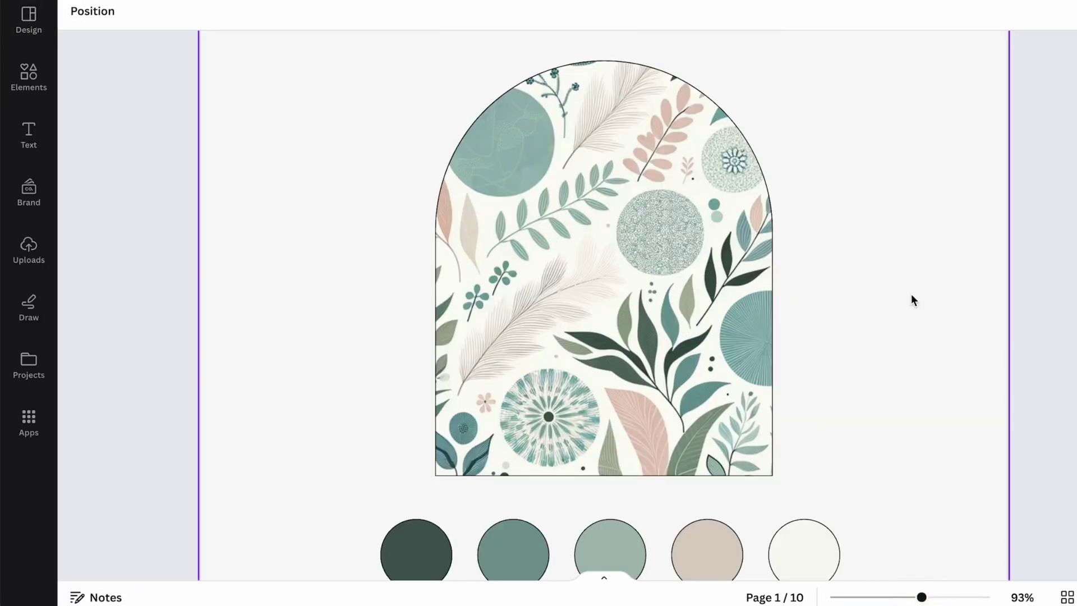
# Step: Examine page 1 of the color palette design and select the Font Style 1 heading to check its font
pyautogui.scroll(-2, 911, 294)
pyautogui.scroll(5, 911, 300)
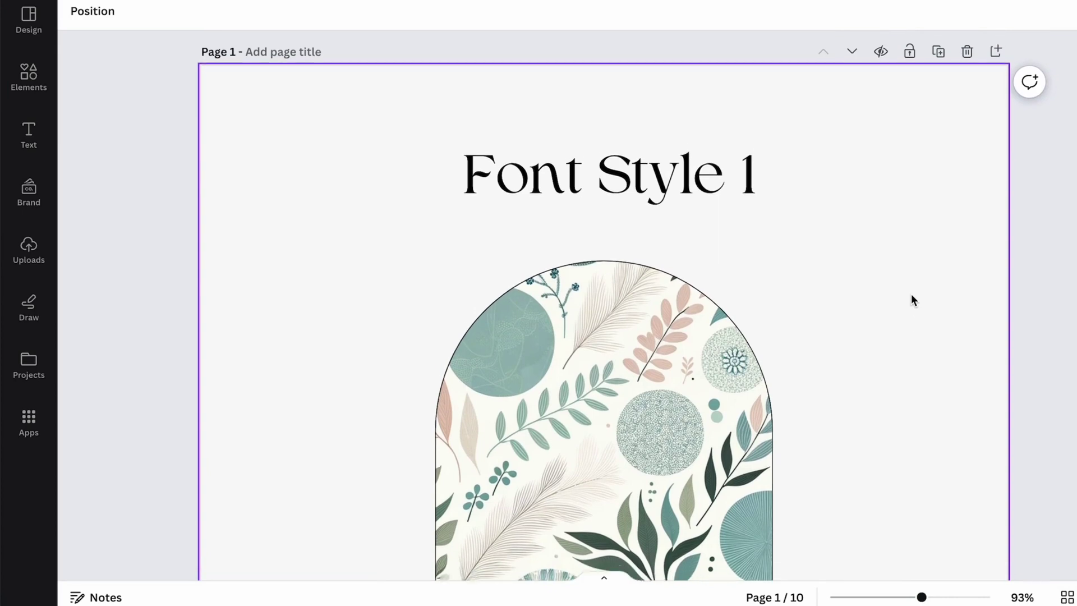
pyautogui.click(836, 258)
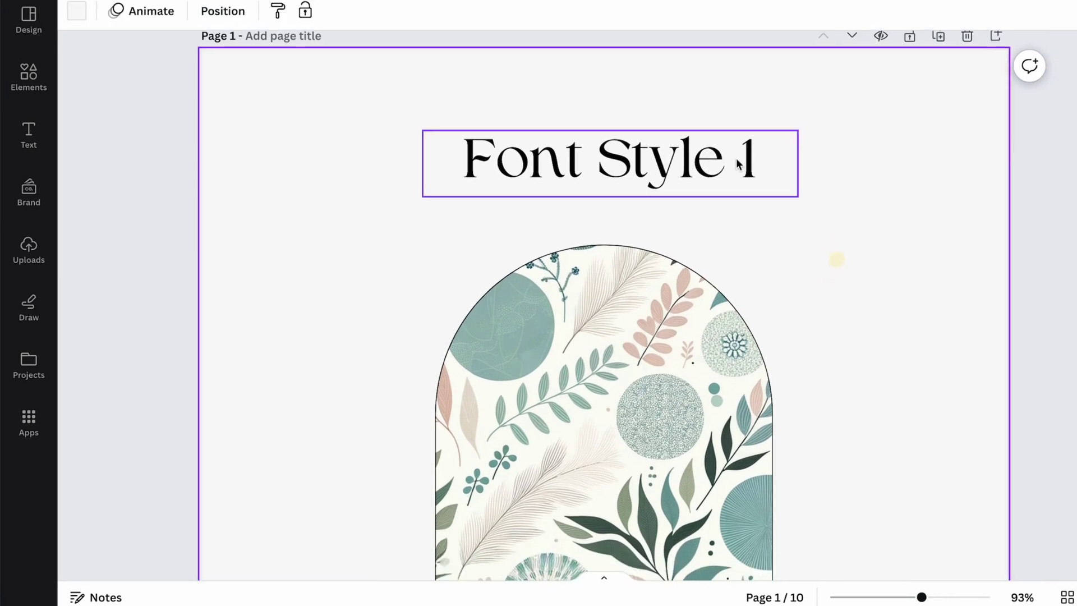
pyautogui.click(738, 160)
pyautogui.click(802, 271)
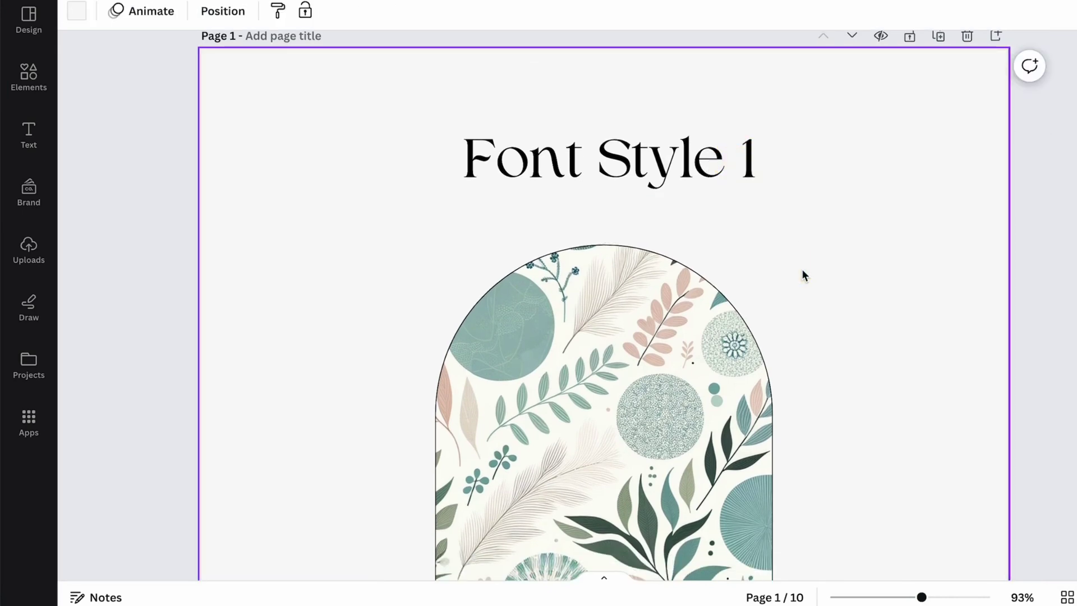
pyautogui.scroll(-1, 802, 271)
pyautogui.click(706, 109)
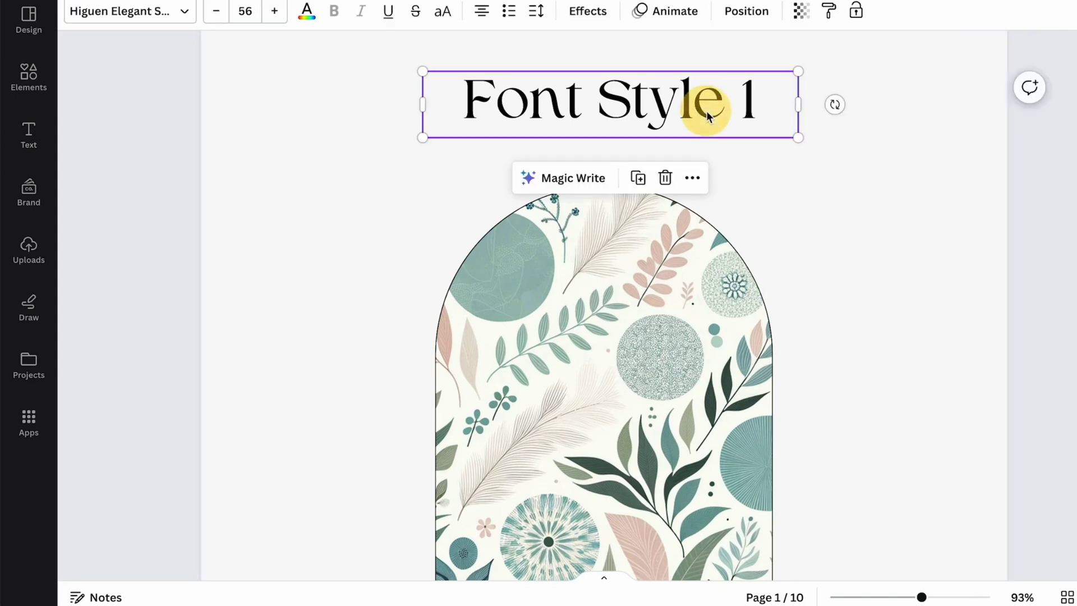
# Step: Inspect the arched botanical pattern image and the five color swatches beneath it on page 1
pyautogui.scroll(-3, 819, 195)
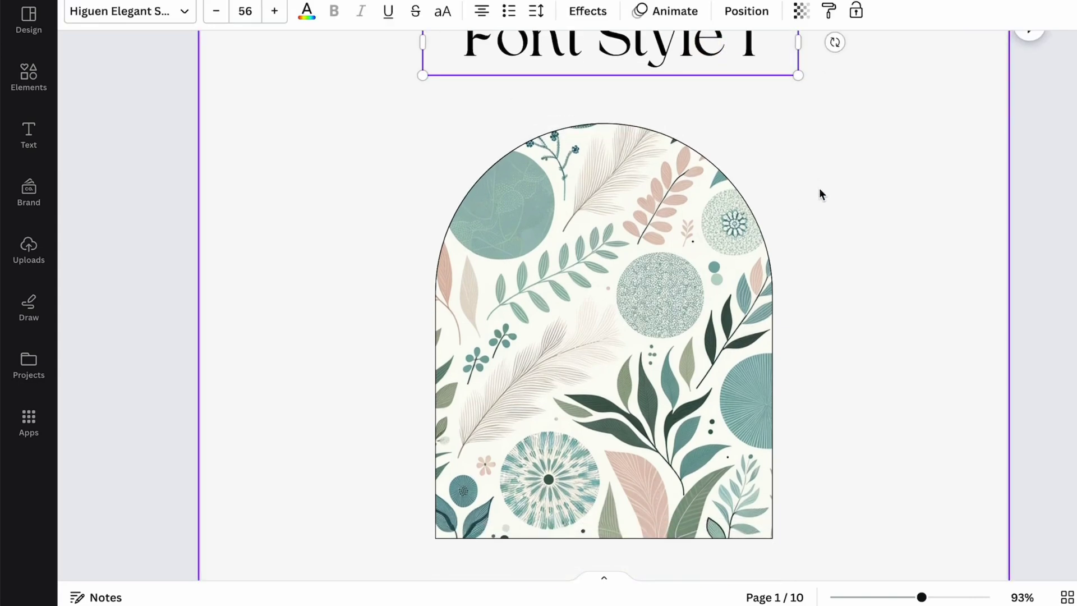
pyautogui.click(645, 222)
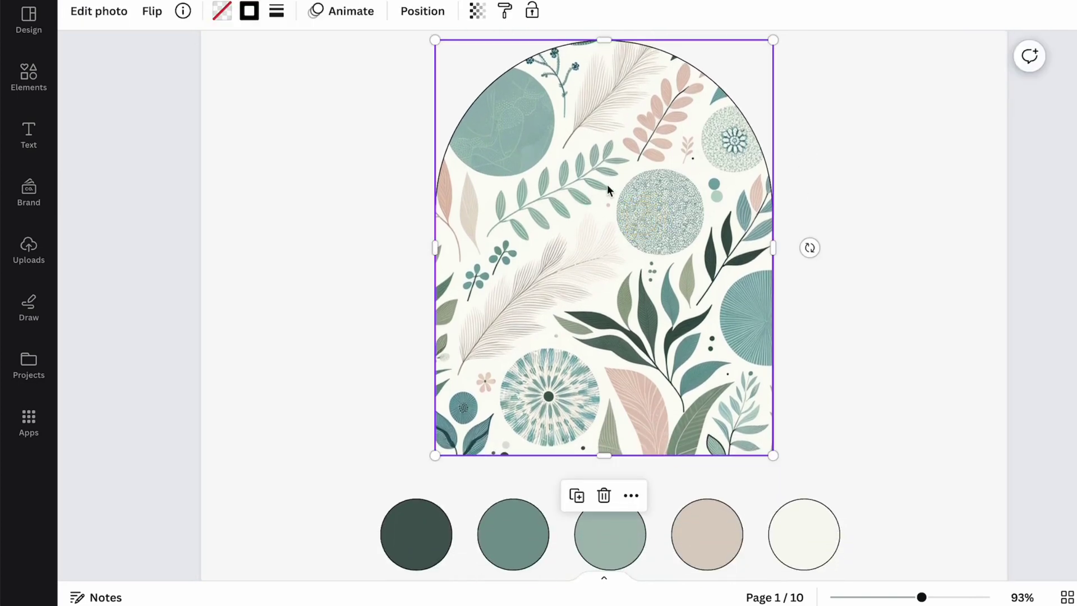
pyautogui.click(878, 197)
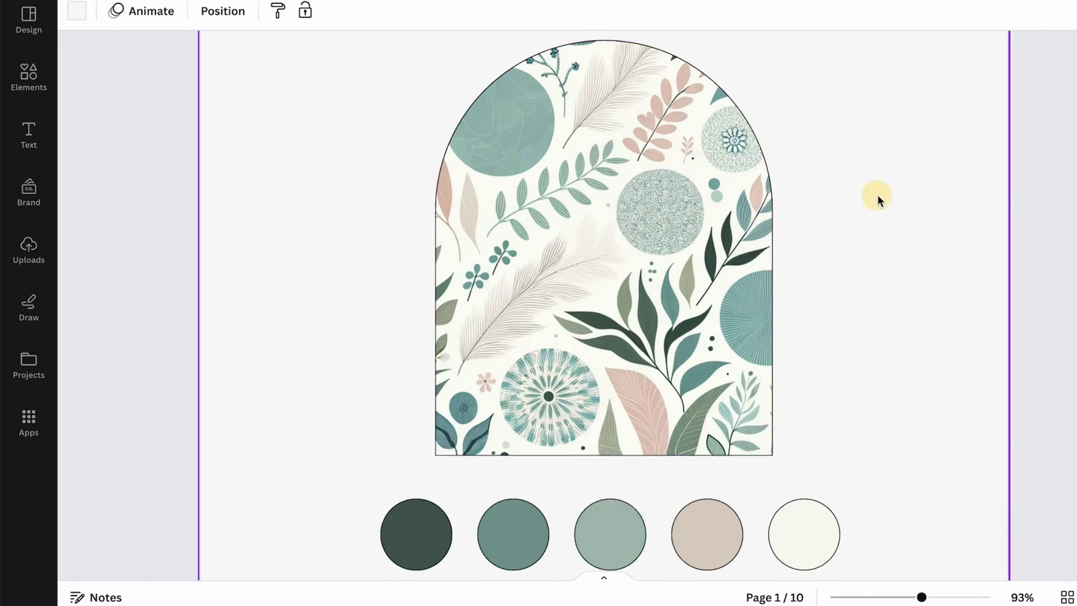
pyautogui.scroll(-3, 877, 197)
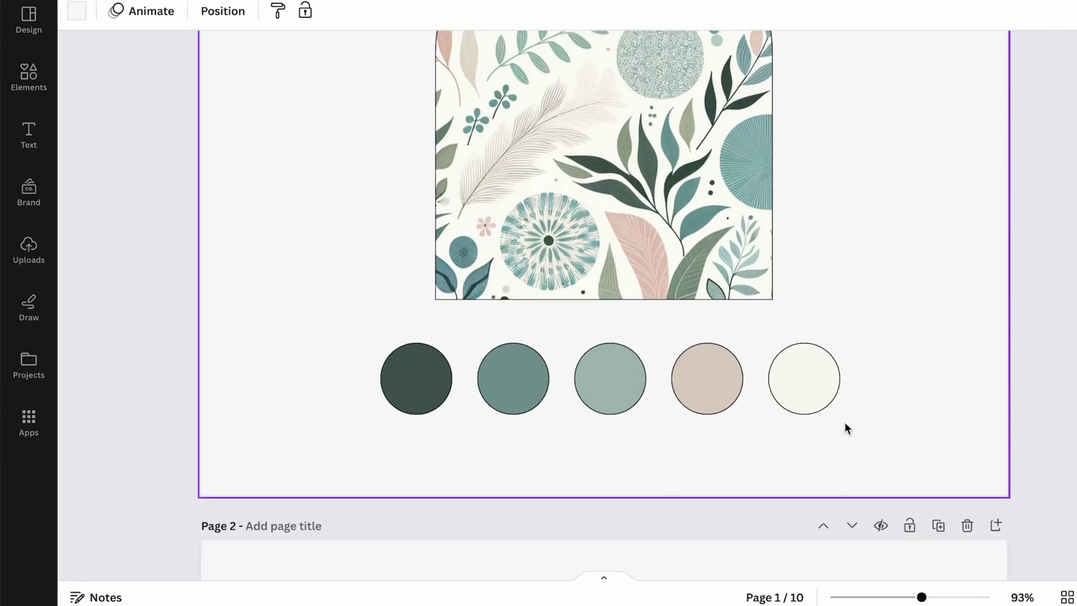
# Step: Look through pages 2 to 10 of the color palette design, reviewing each font style, botanical pattern and set of swatches
pyautogui.scroll(-13, 844, 428)
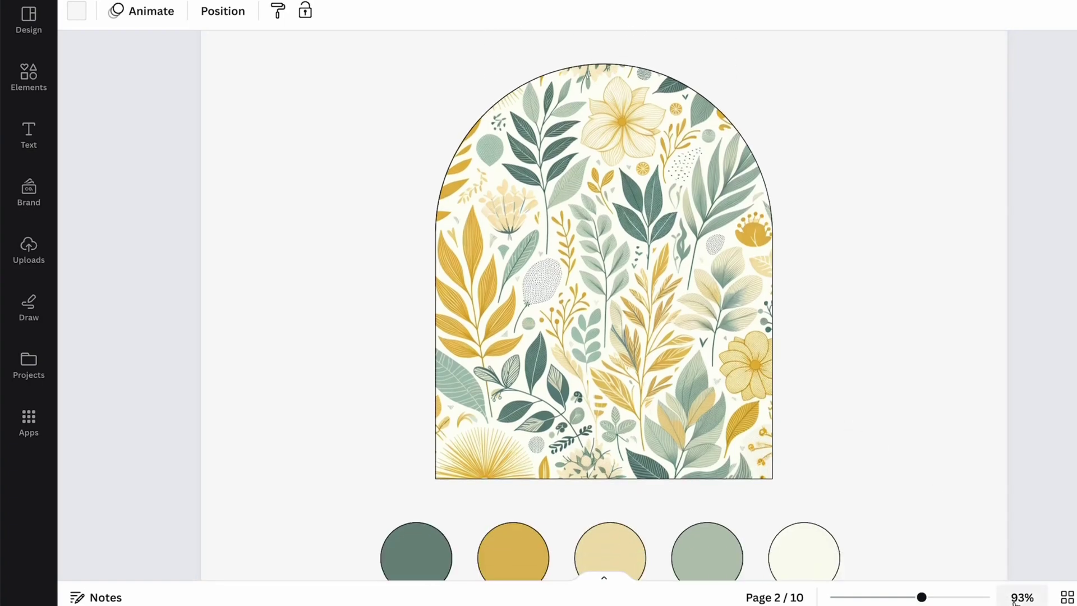
pyautogui.scroll(-12, 731, 362)
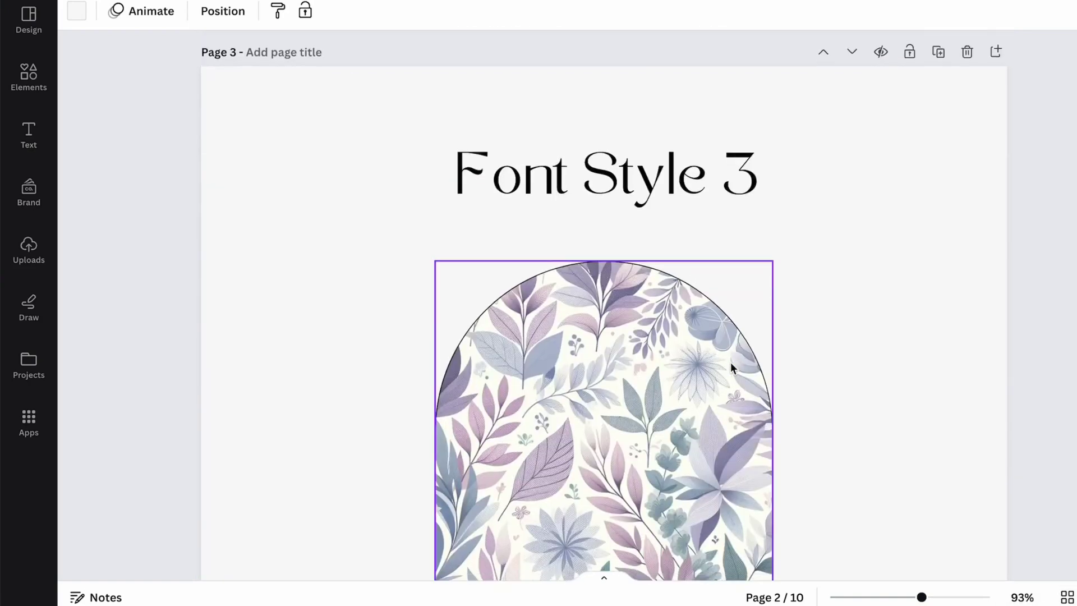
pyautogui.scroll(-20, 730, 362)
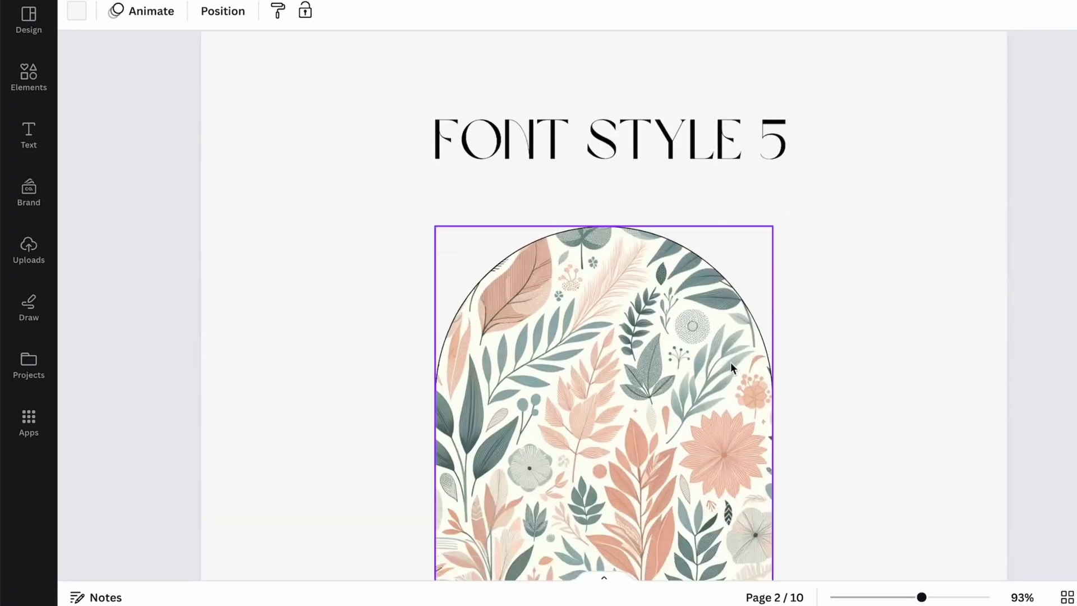
pyautogui.scroll(-19, 730, 363)
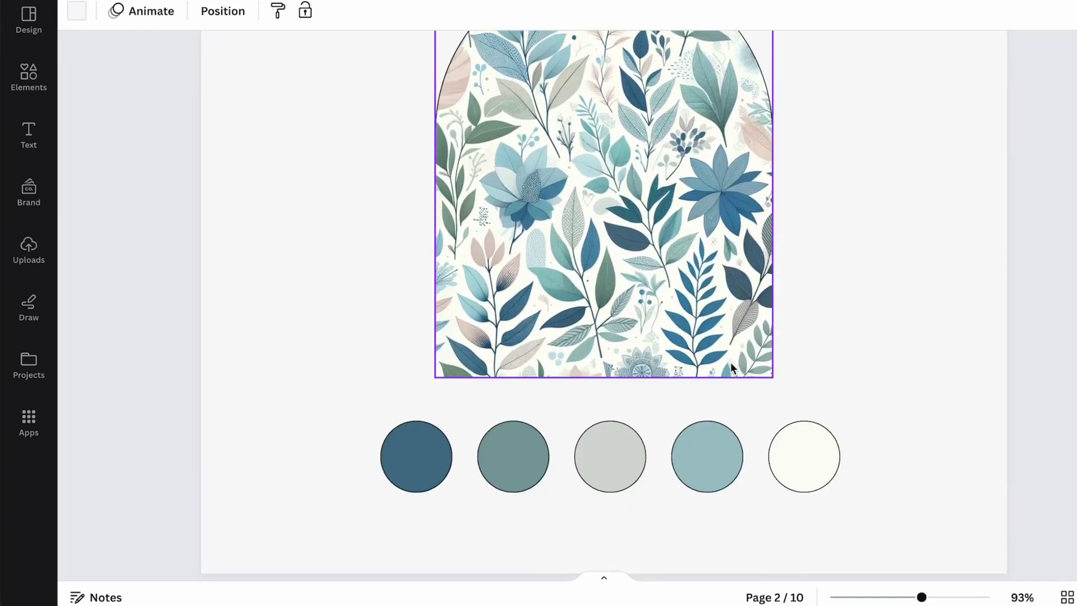
pyautogui.scroll(-16, 731, 366)
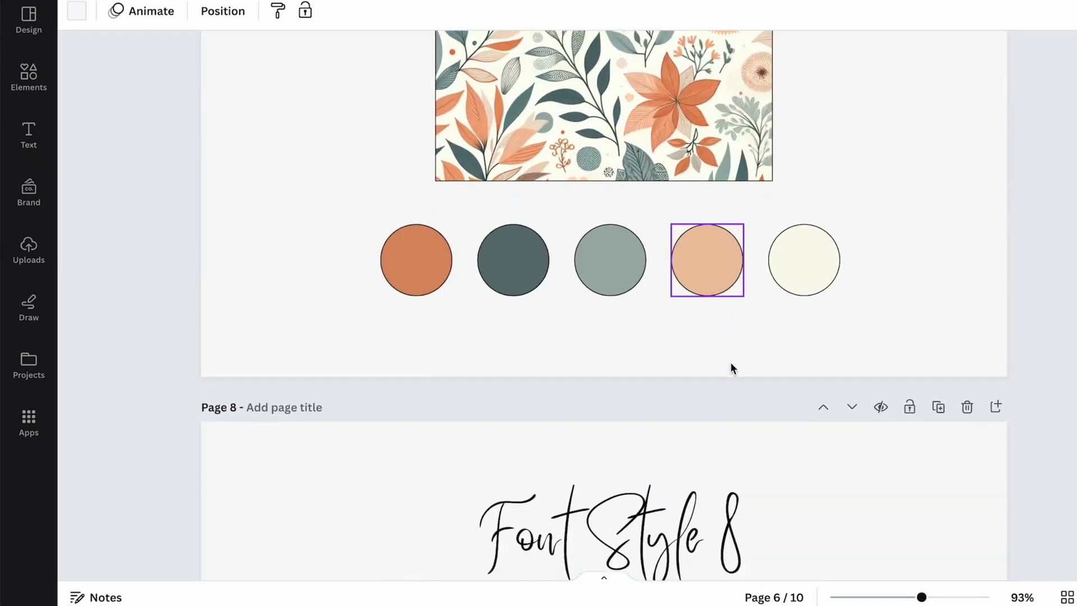
pyautogui.scroll(-18, 730, 368)
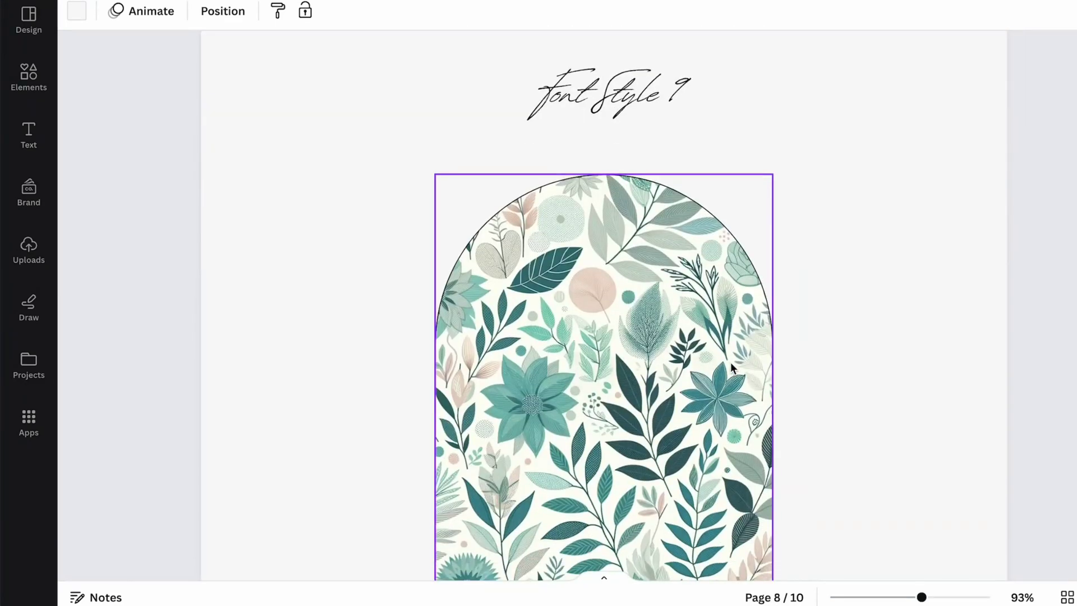
pyautogui.scroll(-18, 731, 362)
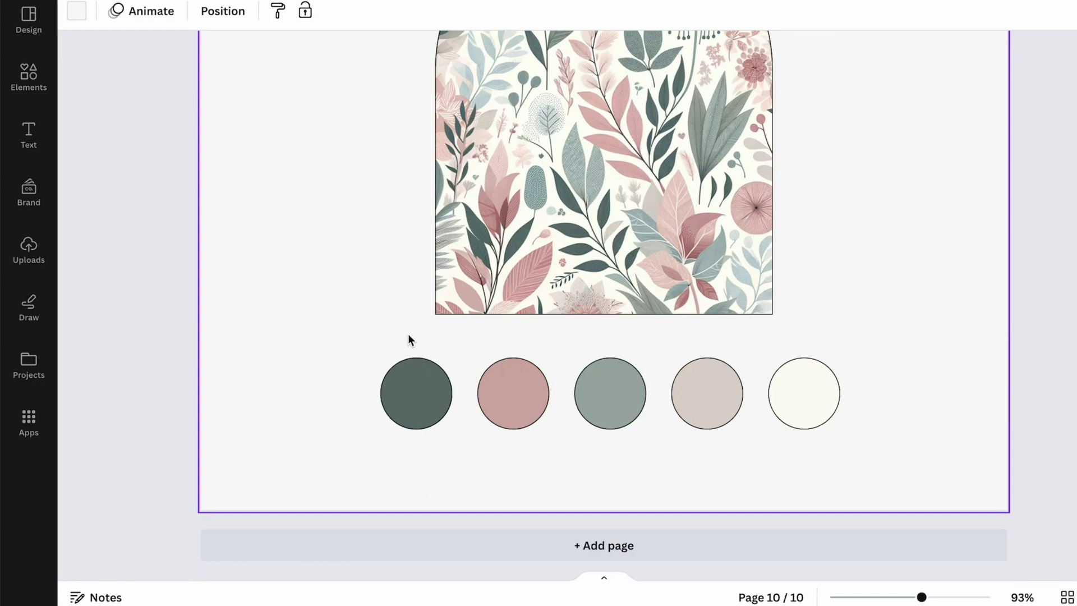
# Step: Inspect the hex code of the dark green swatch under the pattern on page 10
pyautogui.click(408, 392)
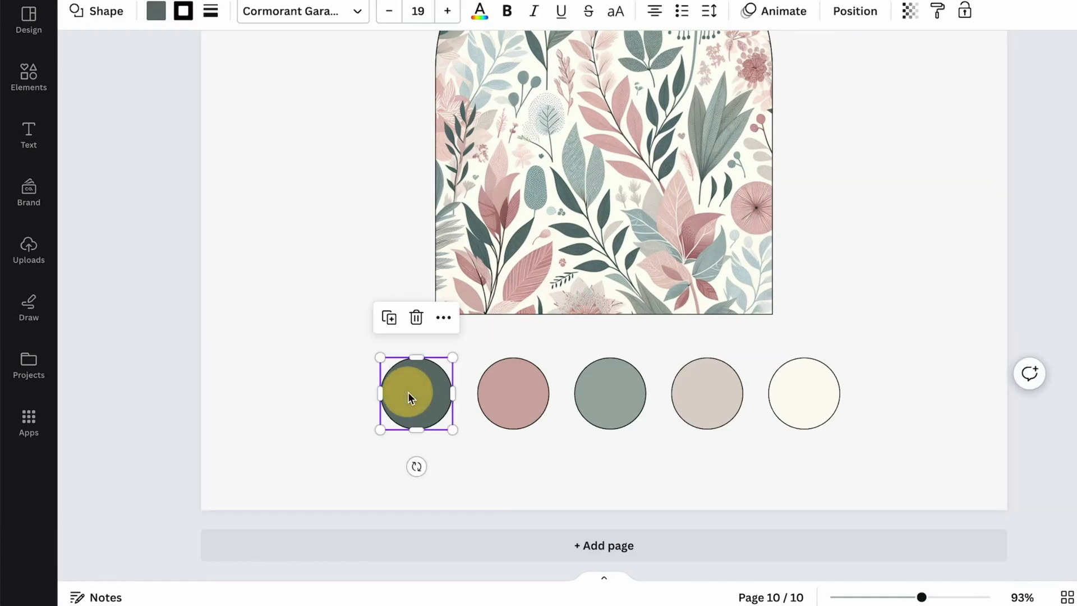
pyautogui.click(156, 10)
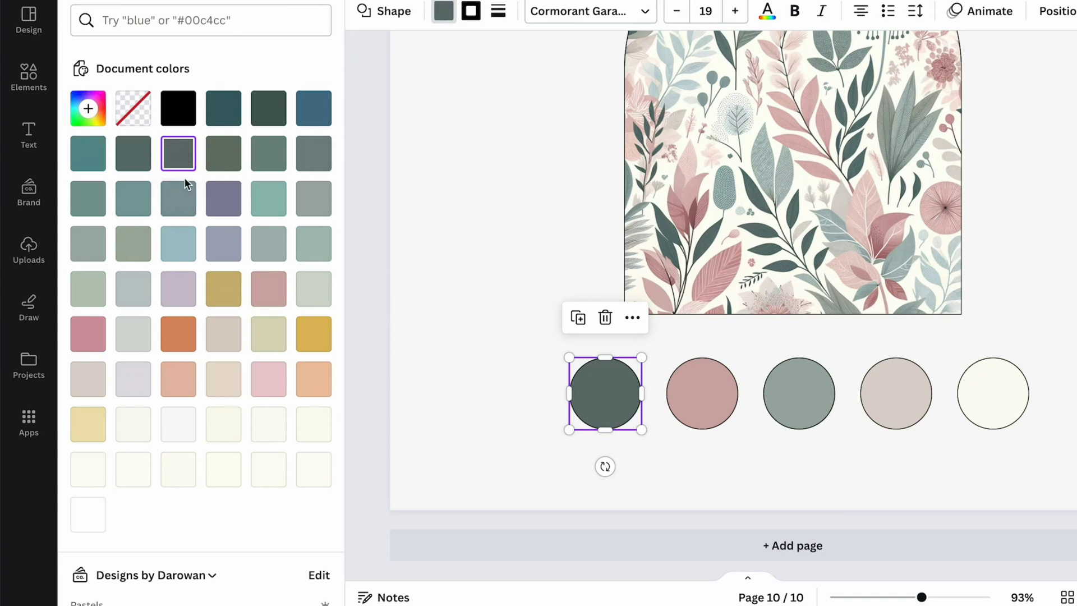
pyautogui.click(178, 157)
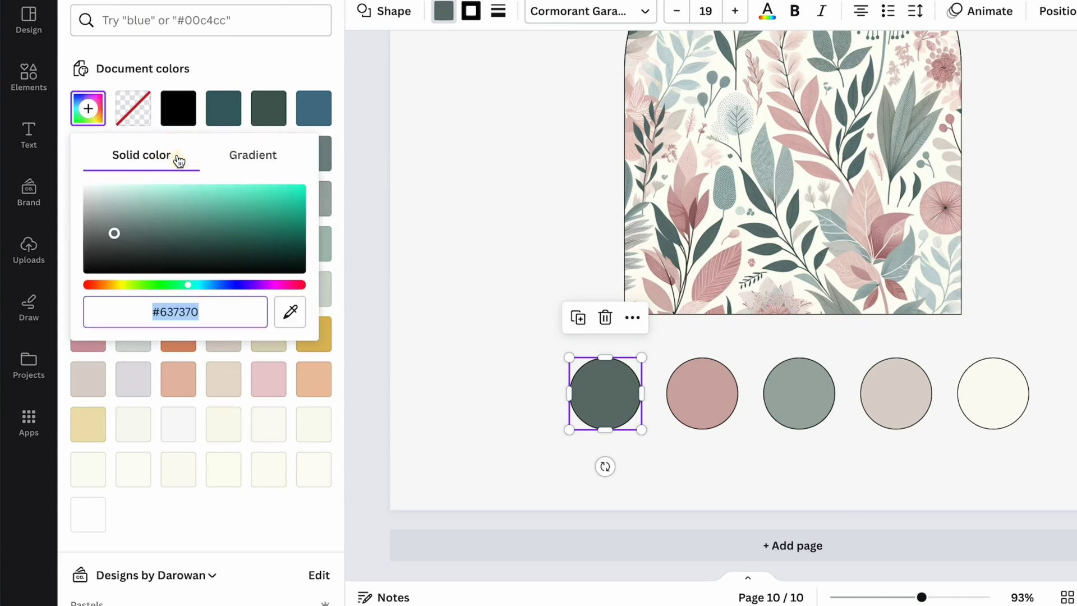
pyautogui.doubleClick(172, 316)
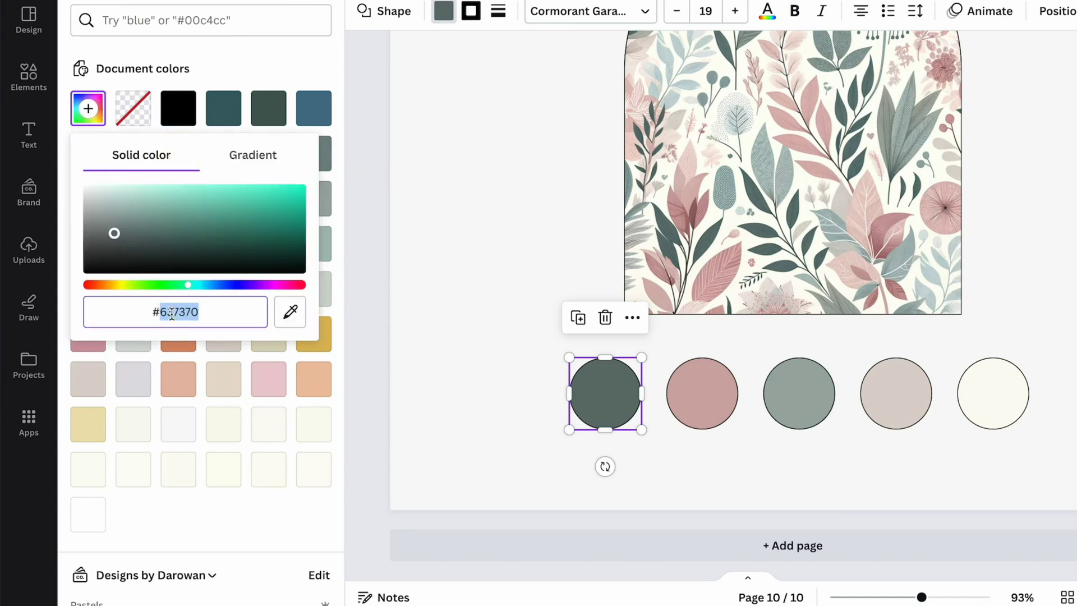
# Step: Inspect the hex codes of the dusty pink and gray-green swatches on page 10, and close the color settings
pyautogui.click(720, 412)
pyautogui.click(258, 295)
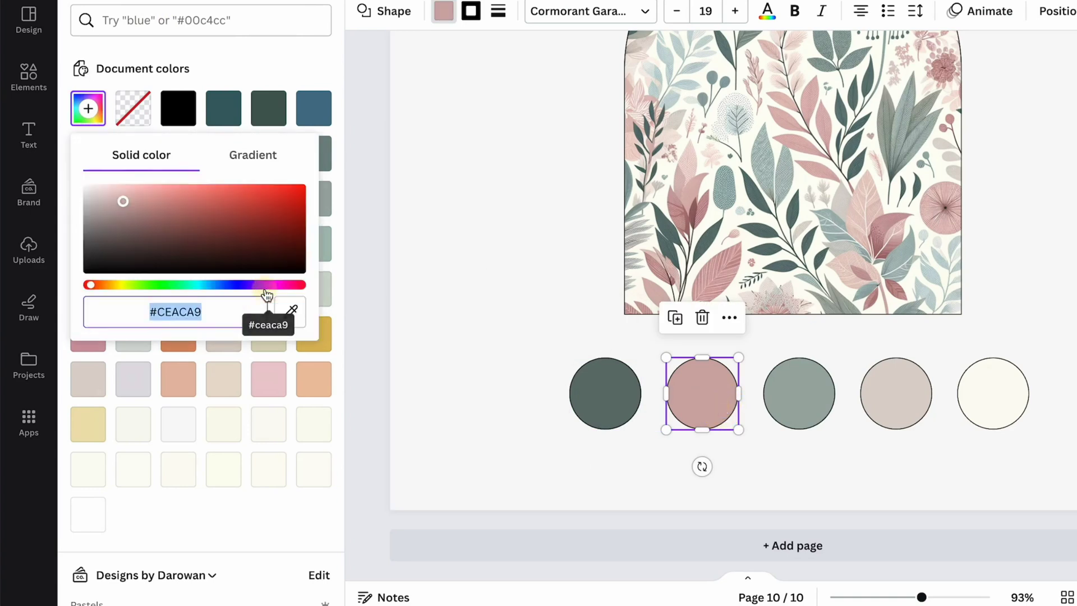
pyautogui.click(794, 392)
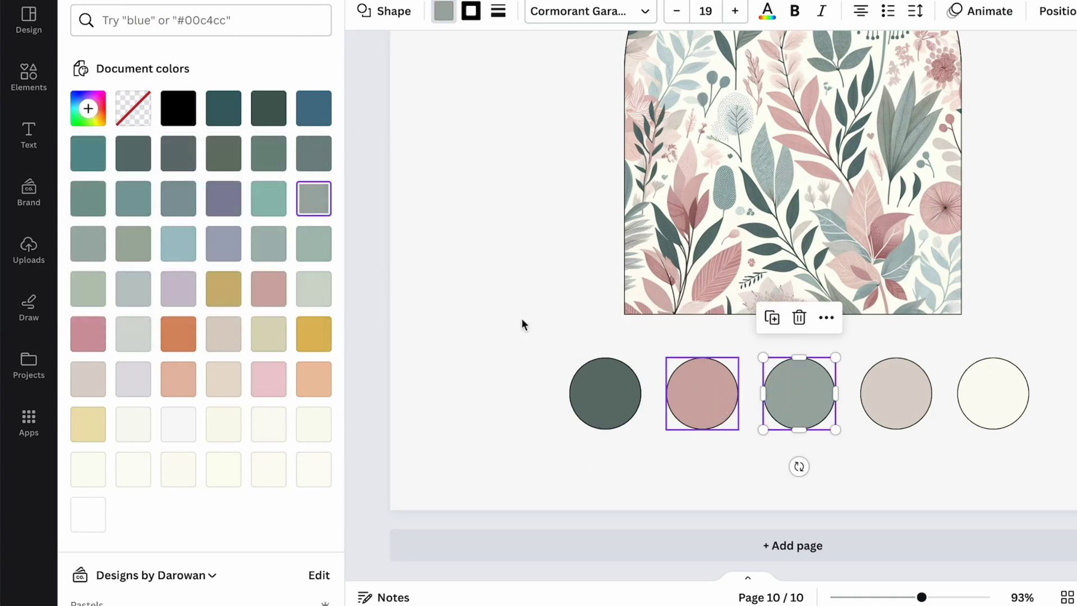
pyautogui.click(312, 200)
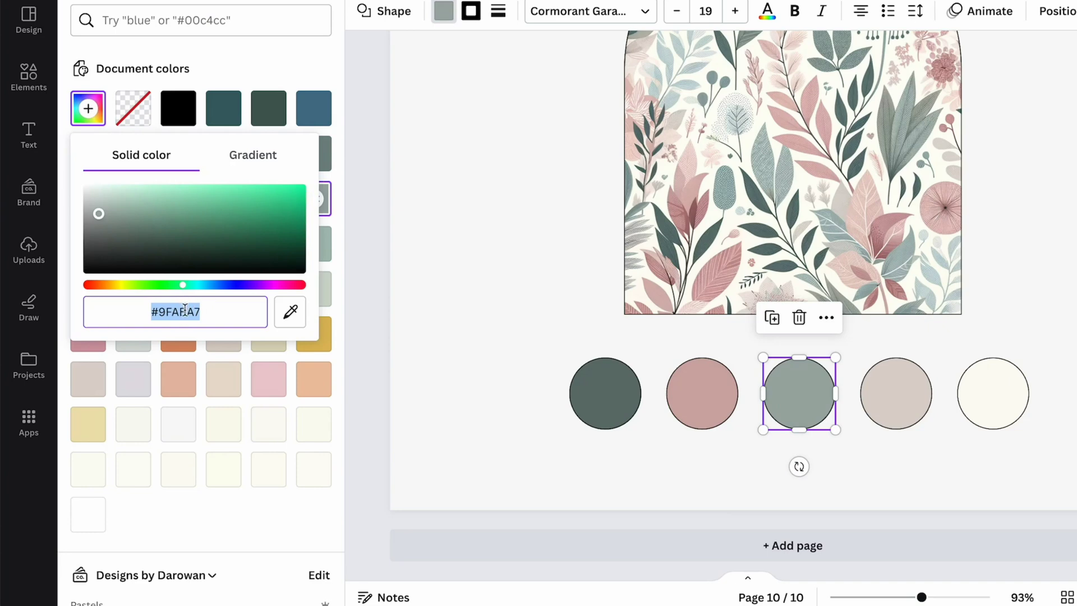
pyautogui.click(370, 154)
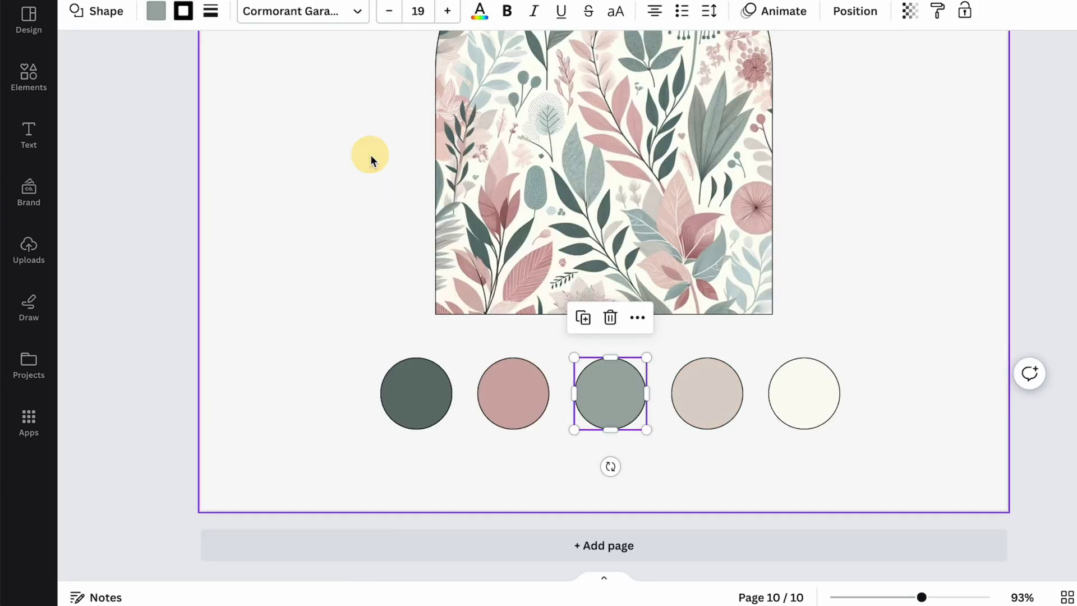
# Step: Open the General calendar and planner words design from the project folder and display its pages as a grid without the templates panel
pyautogui.click(82, 277)
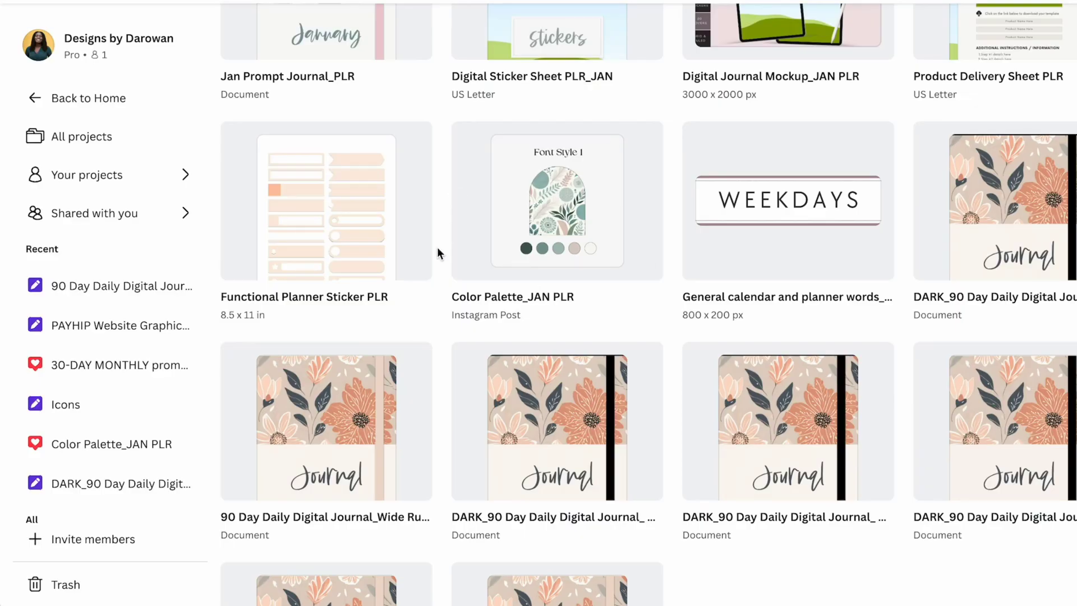
pyautogui.click(752, 241)
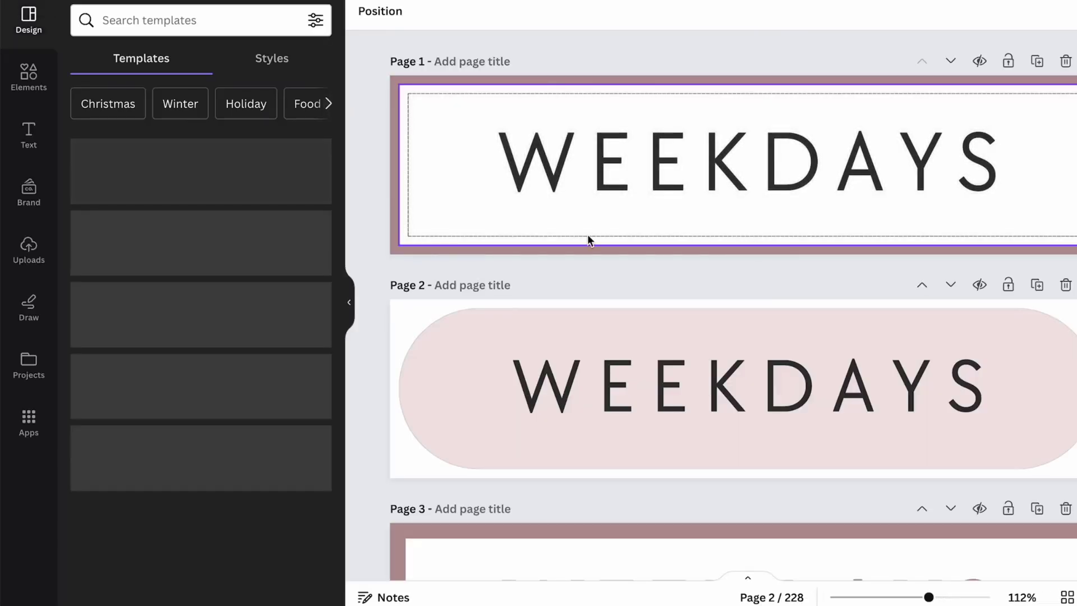
pyautogui.click(349, 302)
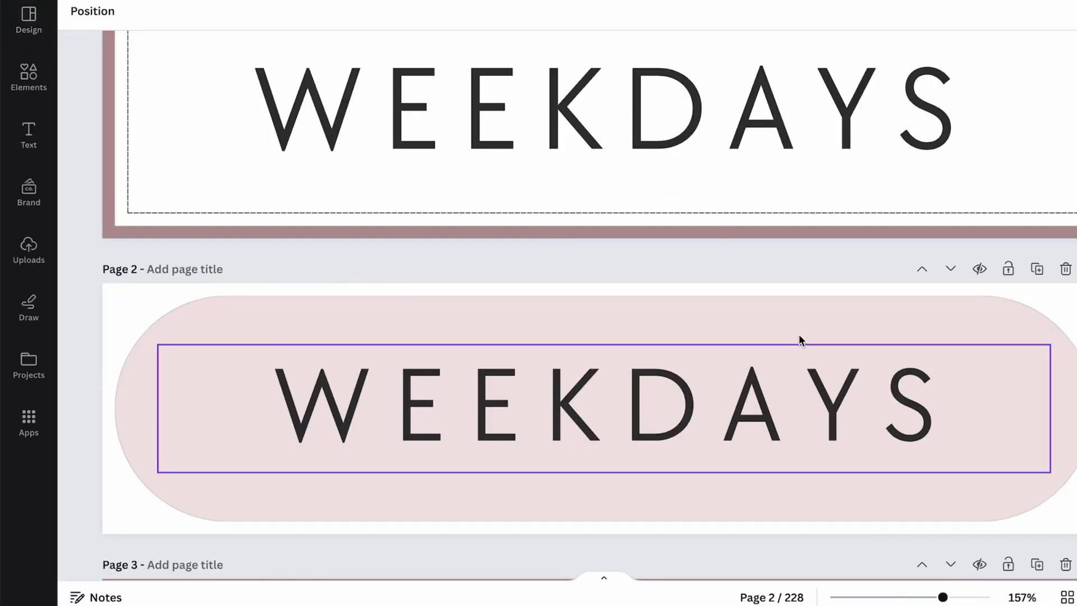
pyautogui.scroll(-12, 798, 334)
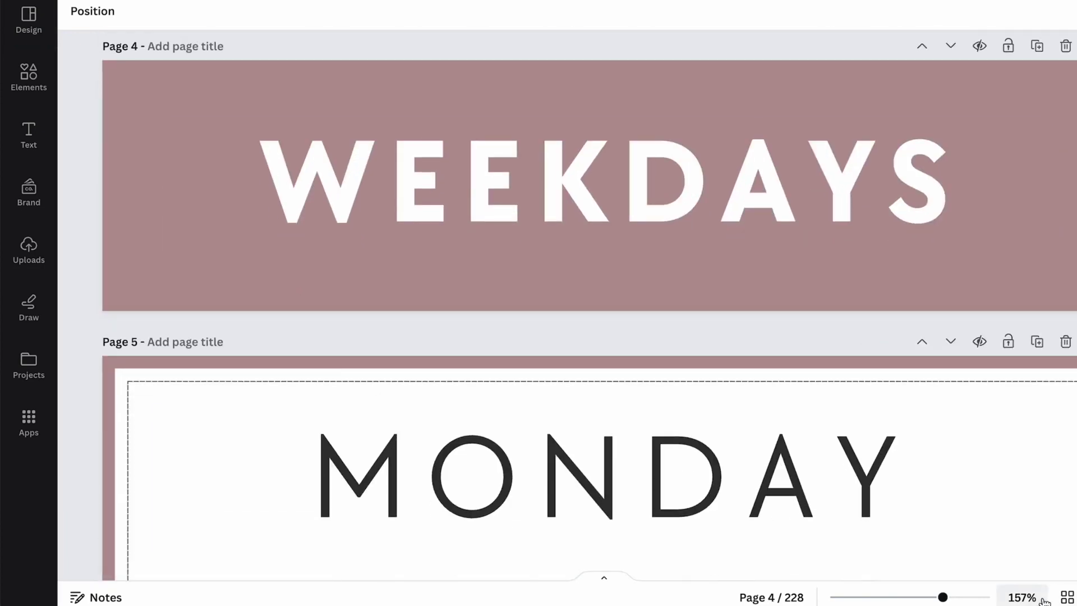
pyautogui.click(1068, 598)
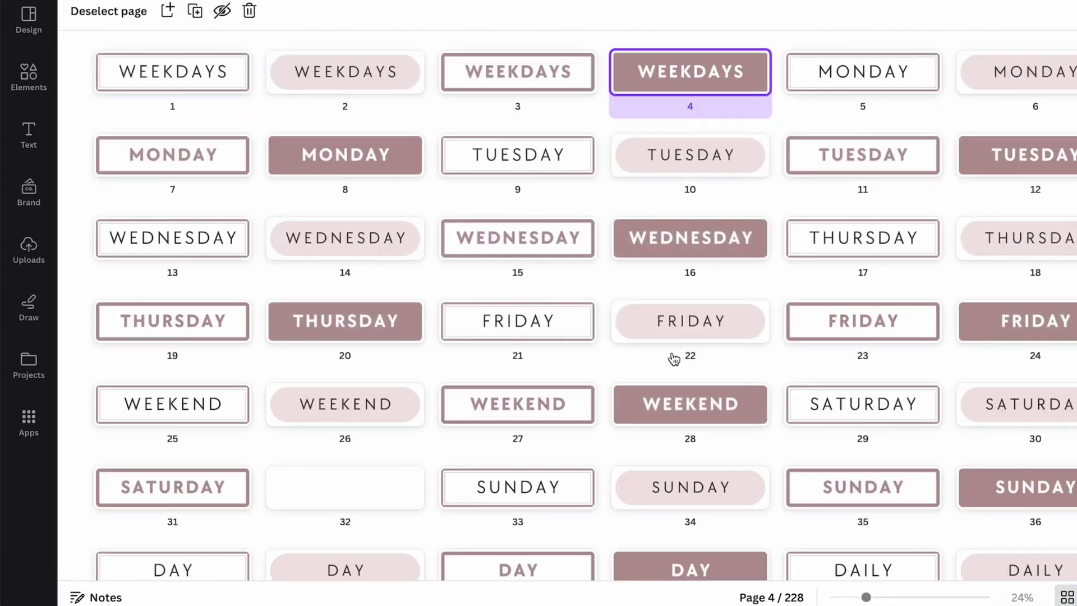
# Step: Look through the grid of word stickers, from the weekdays and months to seasons, times of day and scheduling words
pyautogui.scroll(-8, 673, 359)
pyautogui.scroll(-3, 673, 359)
pyautogui.scroll(10, 673, 359)
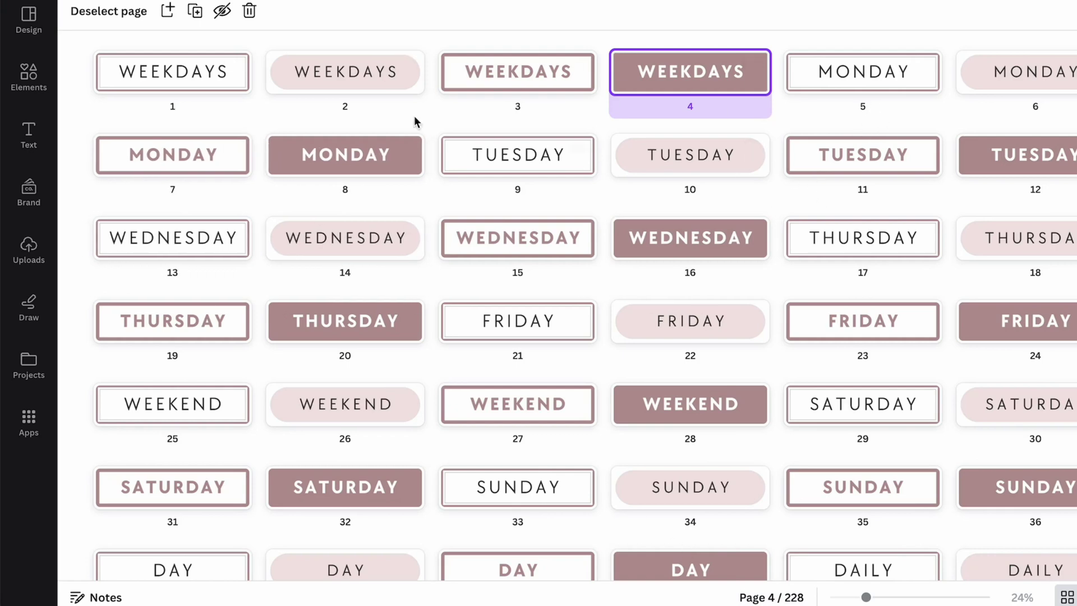
pyautogui.scroll(-15, 311, 226)
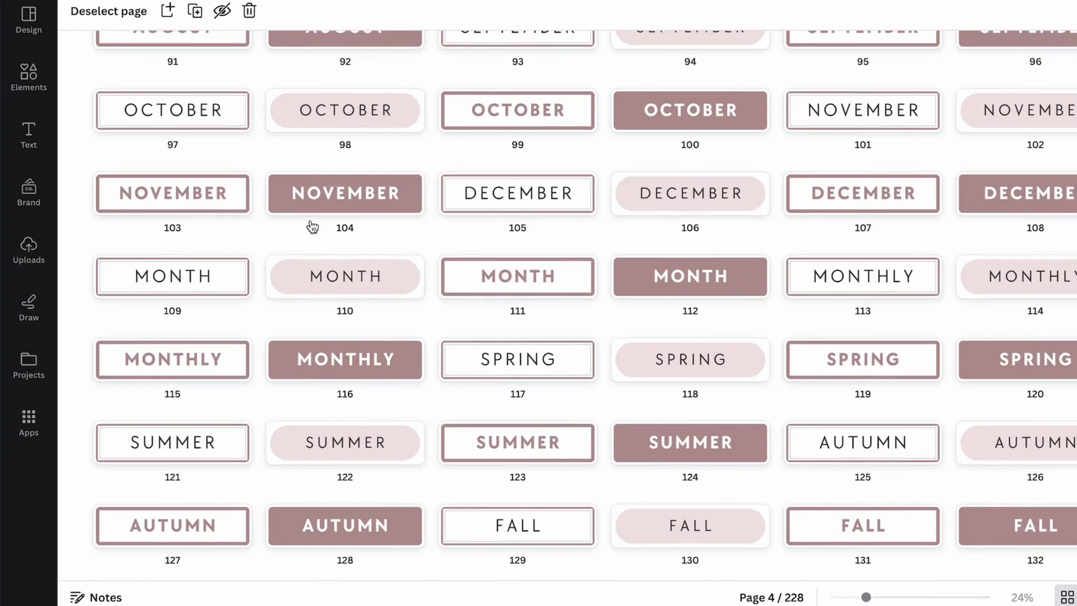
pyautogui.scroll(-7, 313, 227)
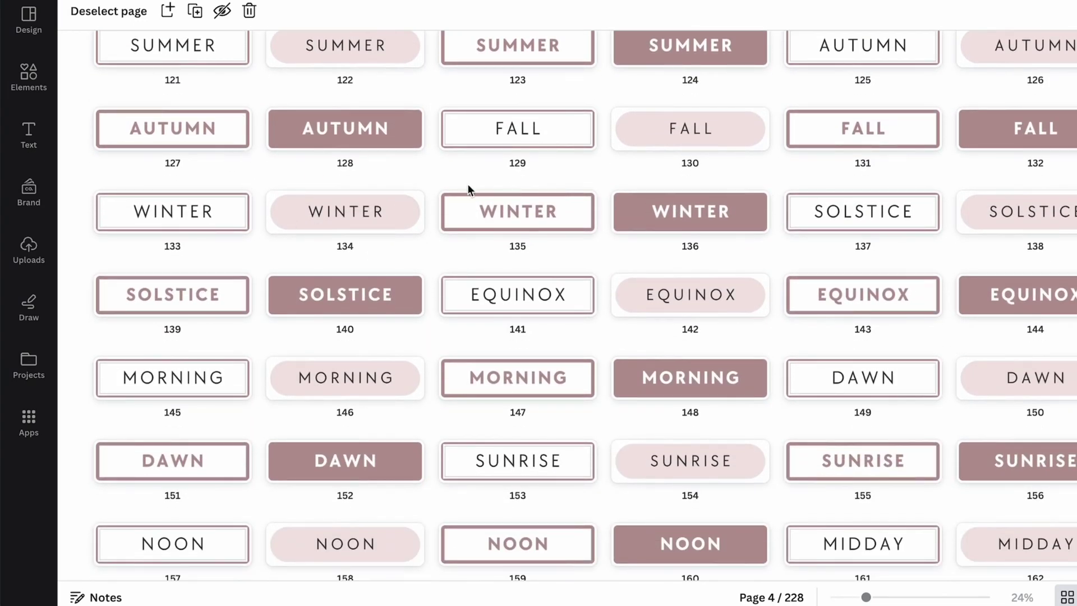
pyautogui.scroll(-8, 467, 259)
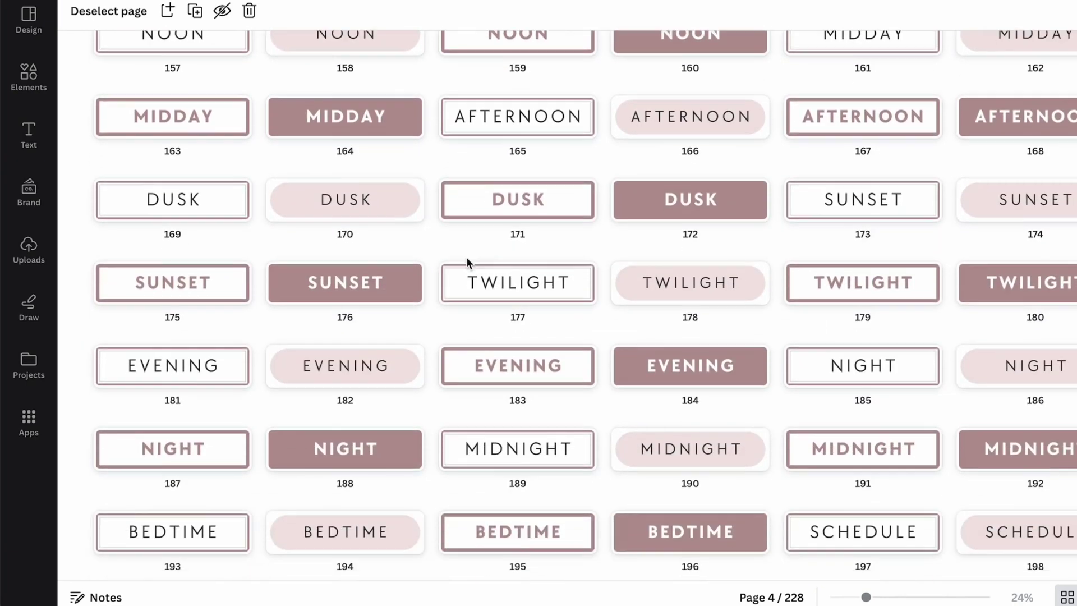
pyautogui.scroll(-8, 467, 257)
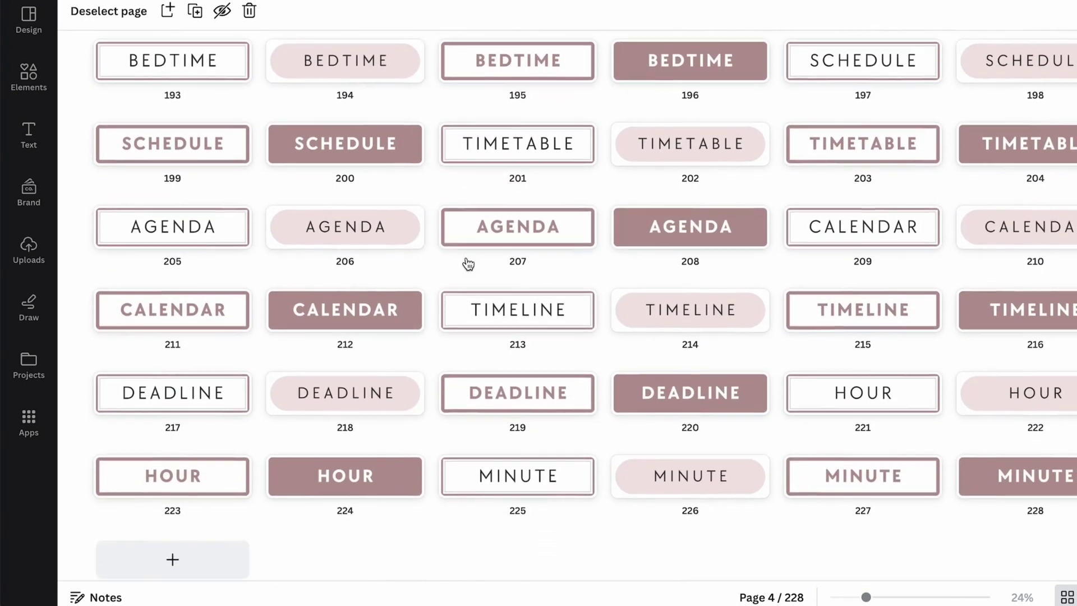
pyautogui.scroll(-1, 469, 264)
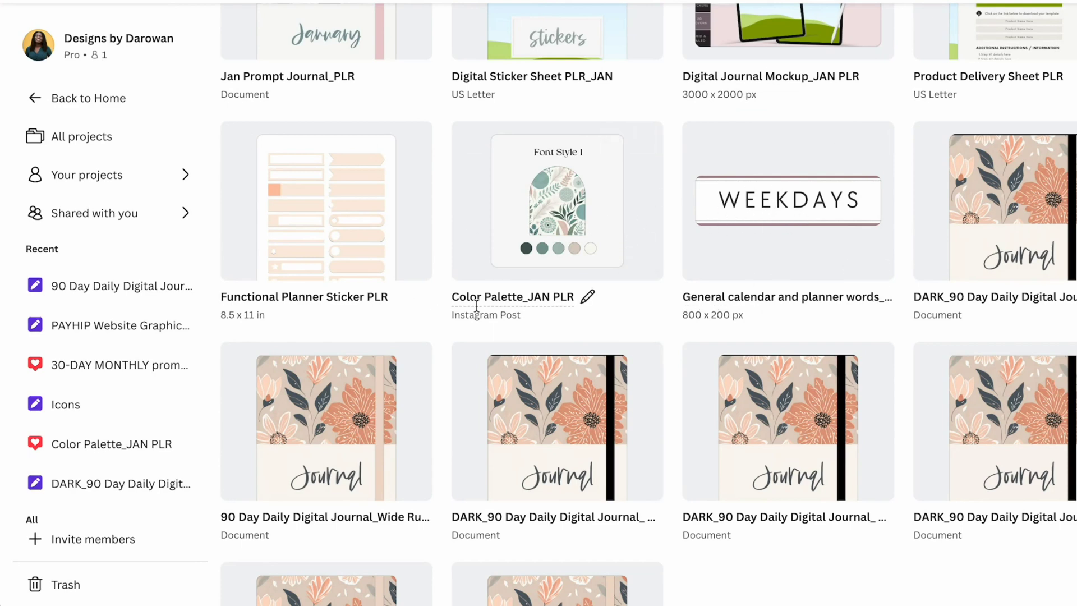
# Step: Open the Images folder inside the JAN BUNDLE_PLR SUB project folder
pyautogui.scroll(-4, 607, 241)
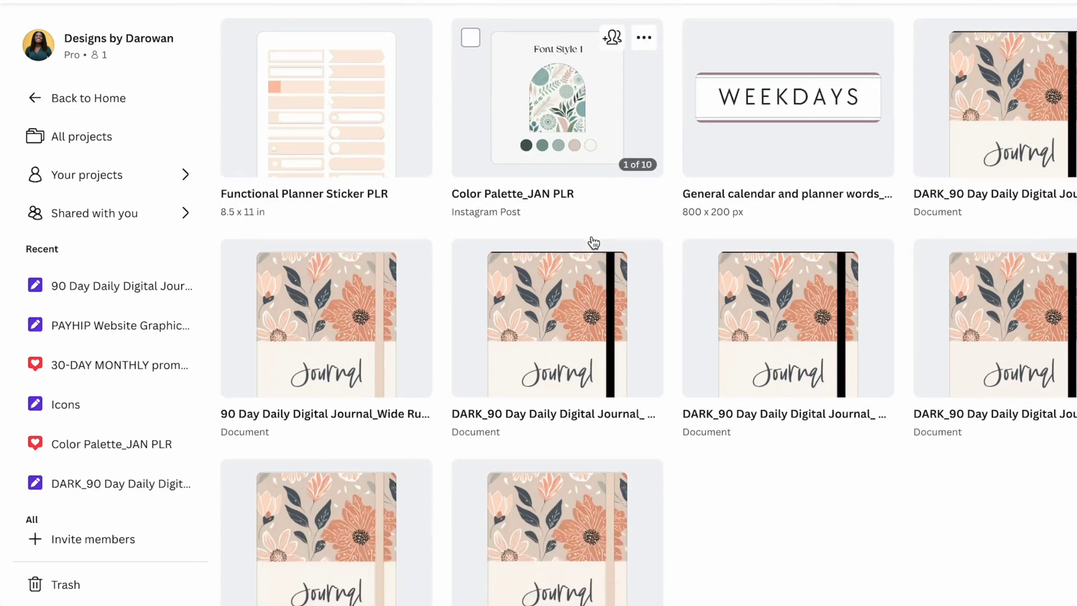
pyautogui.scroll(8, 594, 243)
pyautogui.scroll(4, 594, 242)
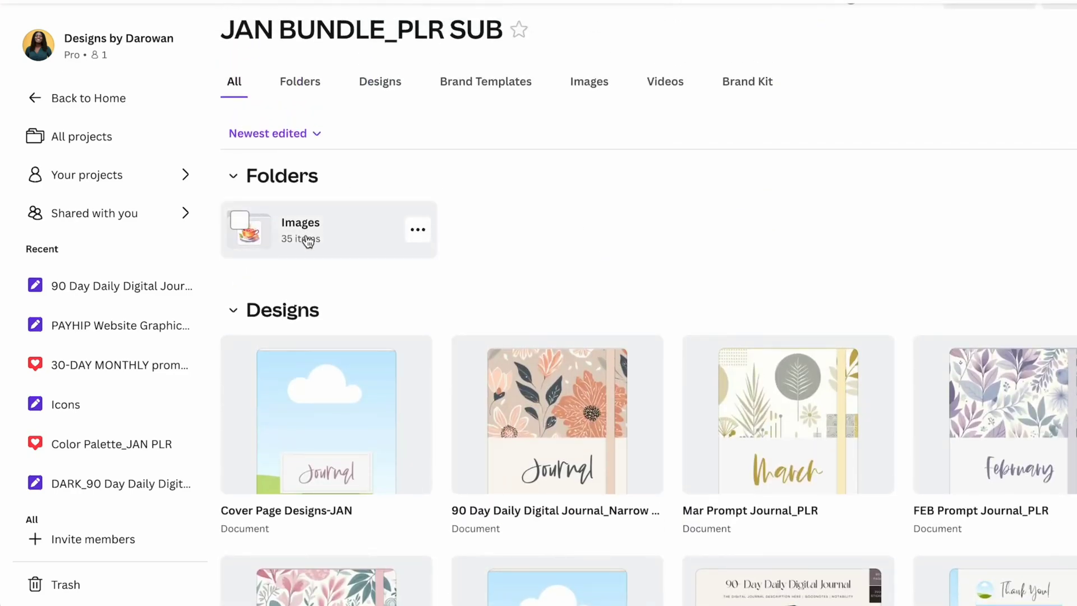
pyautogui.click(308, 241)
# Step: Look through the watercolor clip art in the Images folder, including the winter clothing, snowmen, drinks and fitness images
pyautogui.scroll(-1, 521, 329)
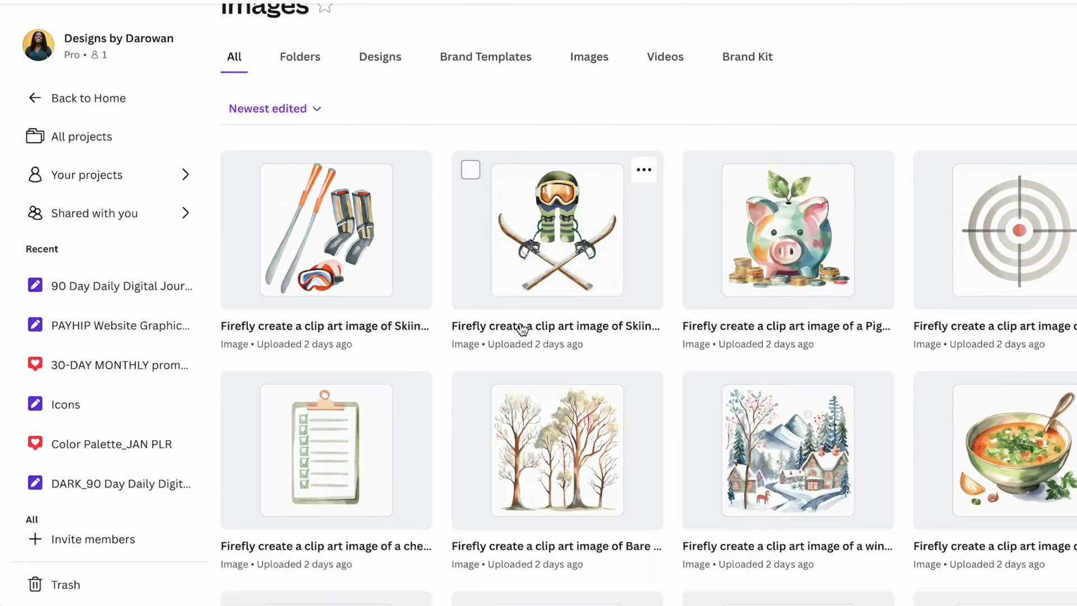
pyautogui.scroll(-5, 522, 330)
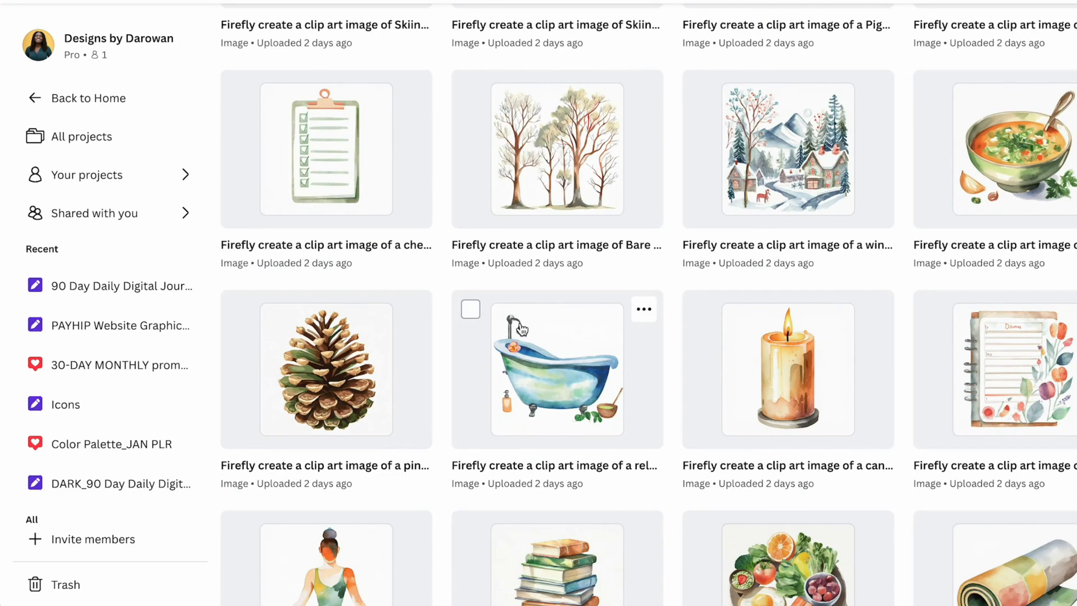
pyautogui.scroll(-6, 522, 329)
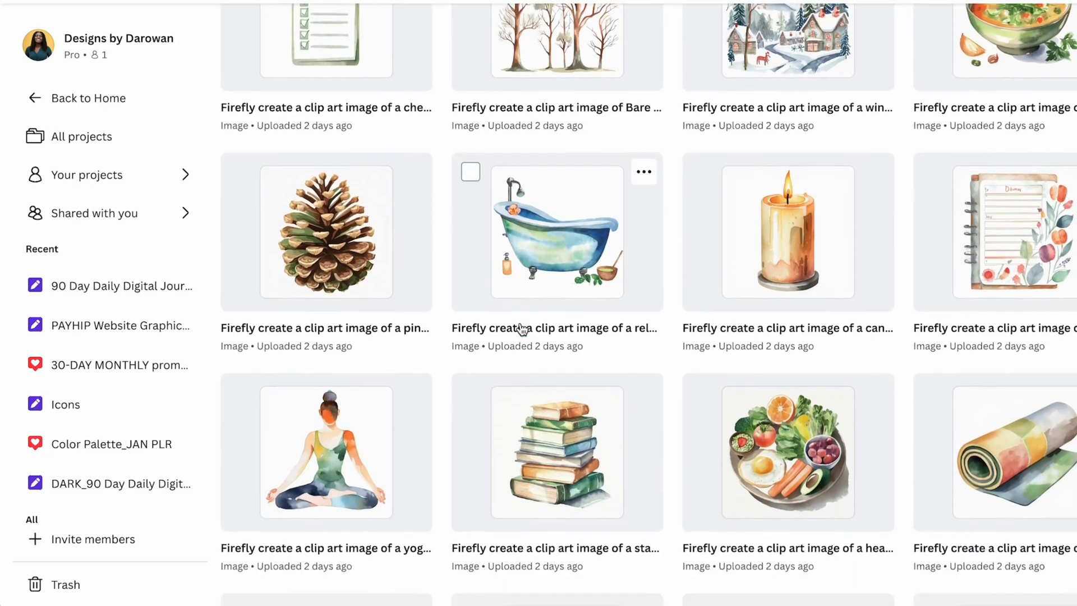
pyautogui.scroll(-3, 522, 330)
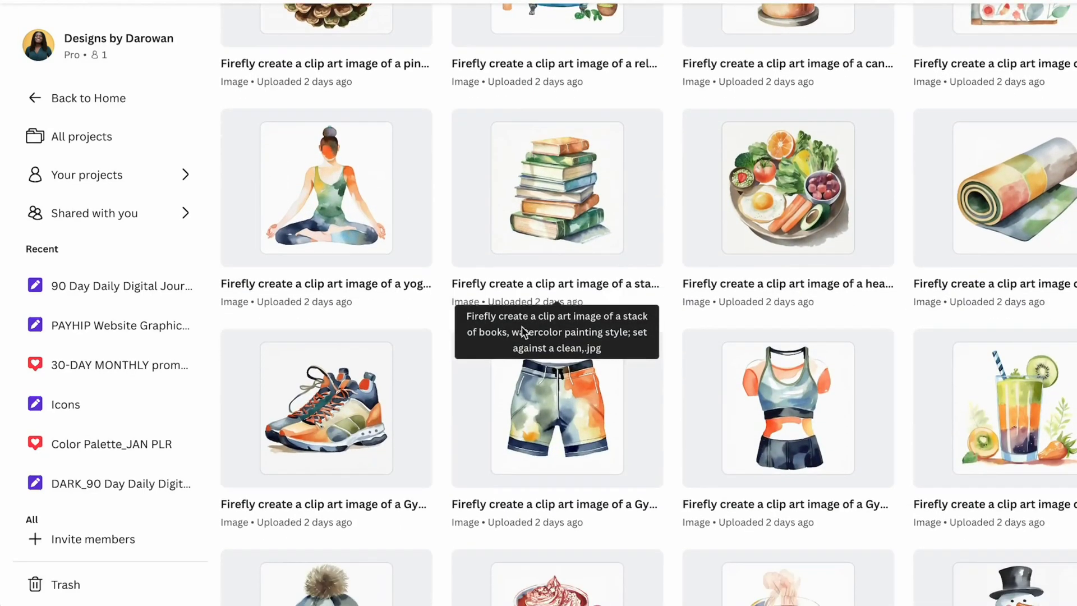
pyautogui.scroll(-7, 523, 334)
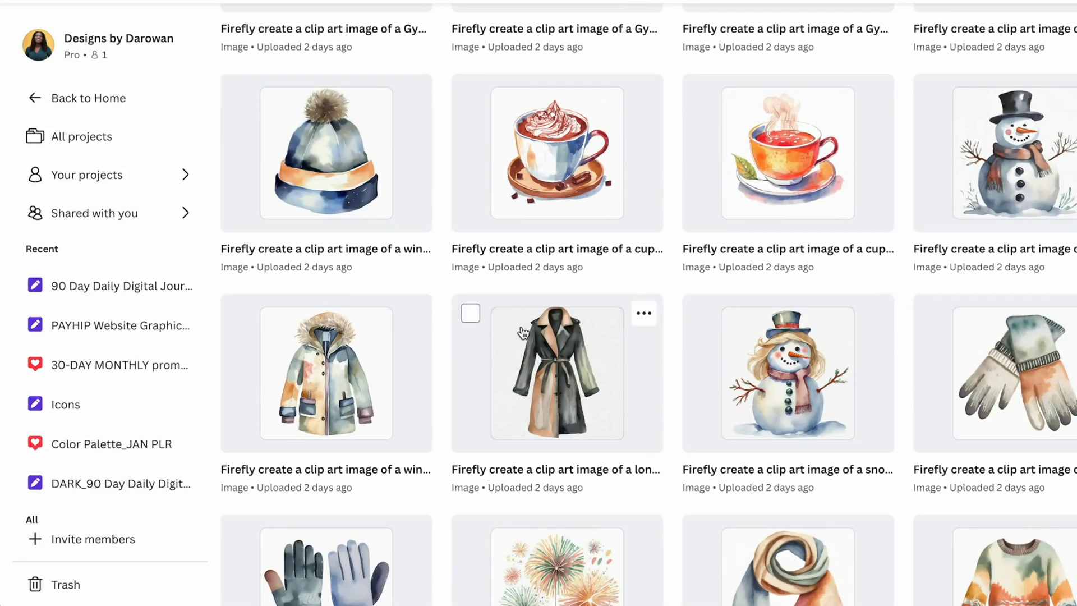
pyautogui.scroll(-8, 523, 333)
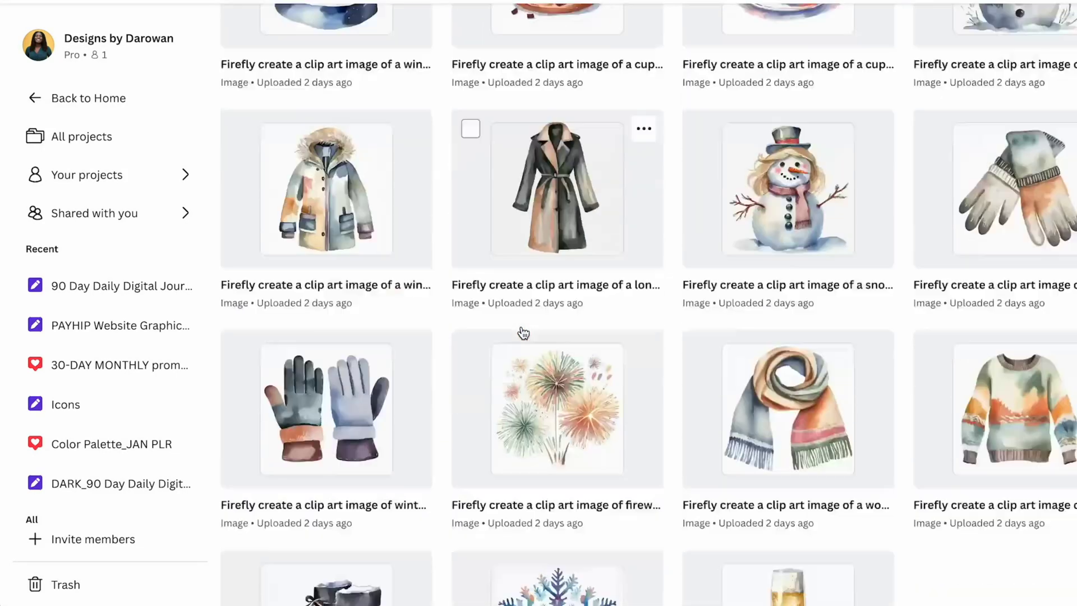
pyautogui.scroll(7, 522, 333)
pyautogui.scroll(-10, 523, 333)
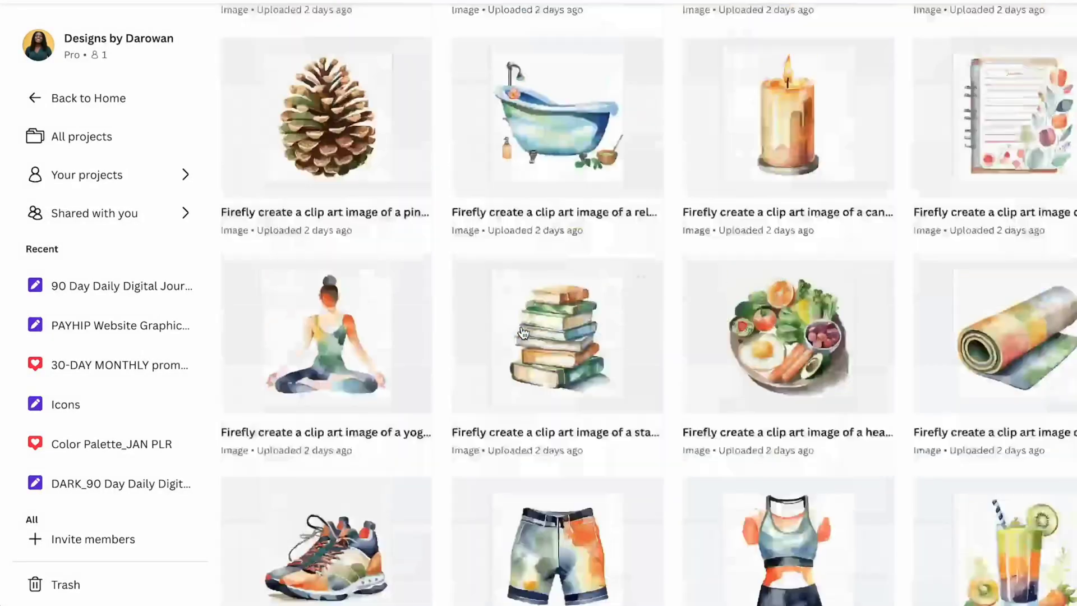
# Step: Return from the Images folder to its parent JAN BUNDLE_PLR SUB project folder
pyautogui.scroll(8, 523, 333)
pyautogui.scroll(4, 523, 301)
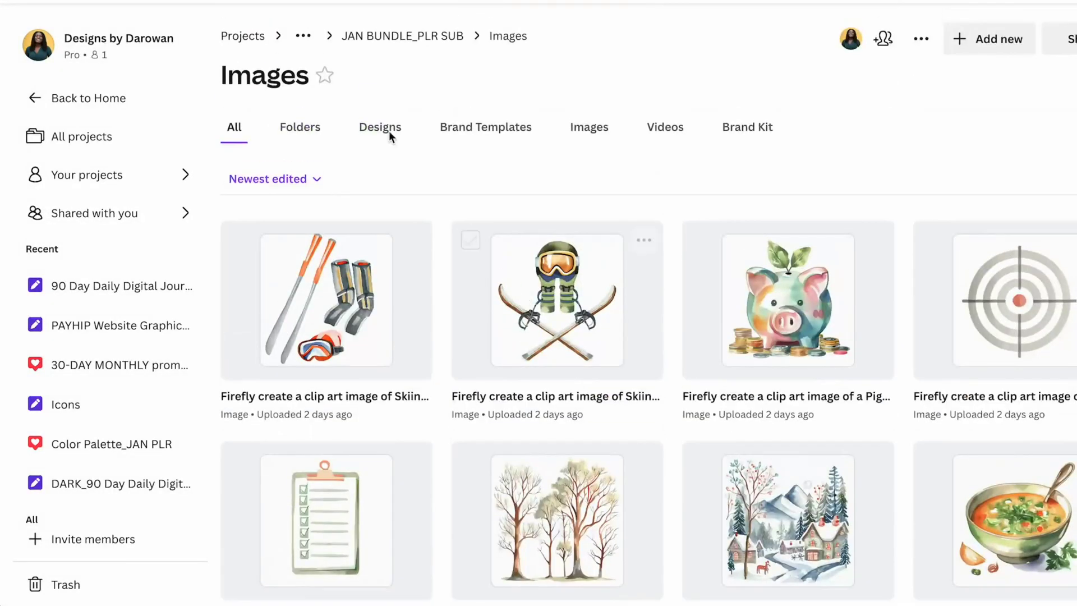
pyautogui.click(397, 39)
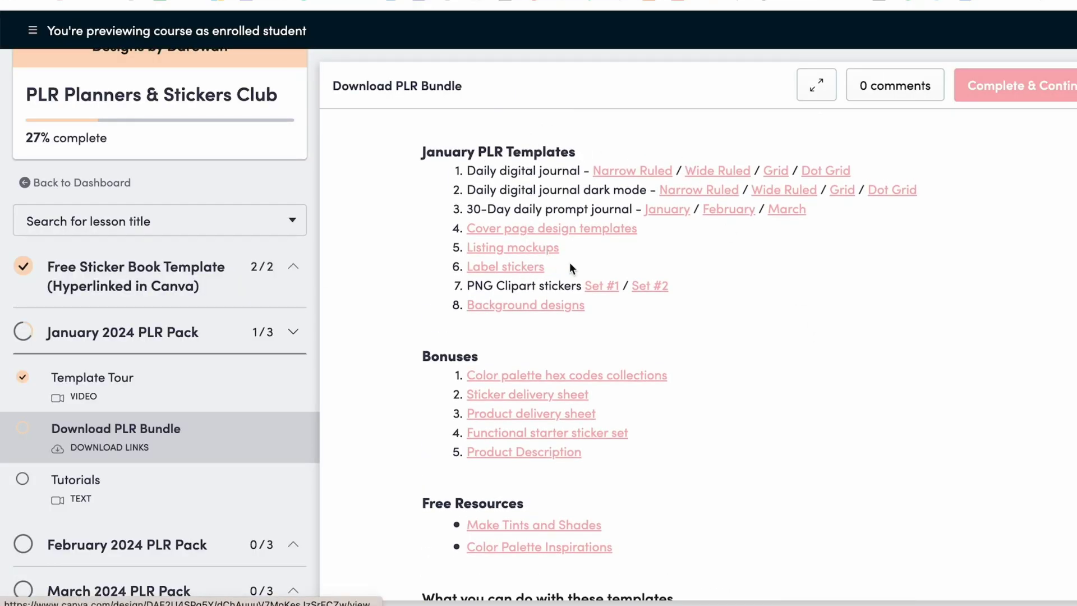
# Step: Switch to the course's Download PLR Bundle lesson, open PNG Clipart stickers Set #1 in Google Drive and look through the themed clipart
pyautogui.click(607, 286)
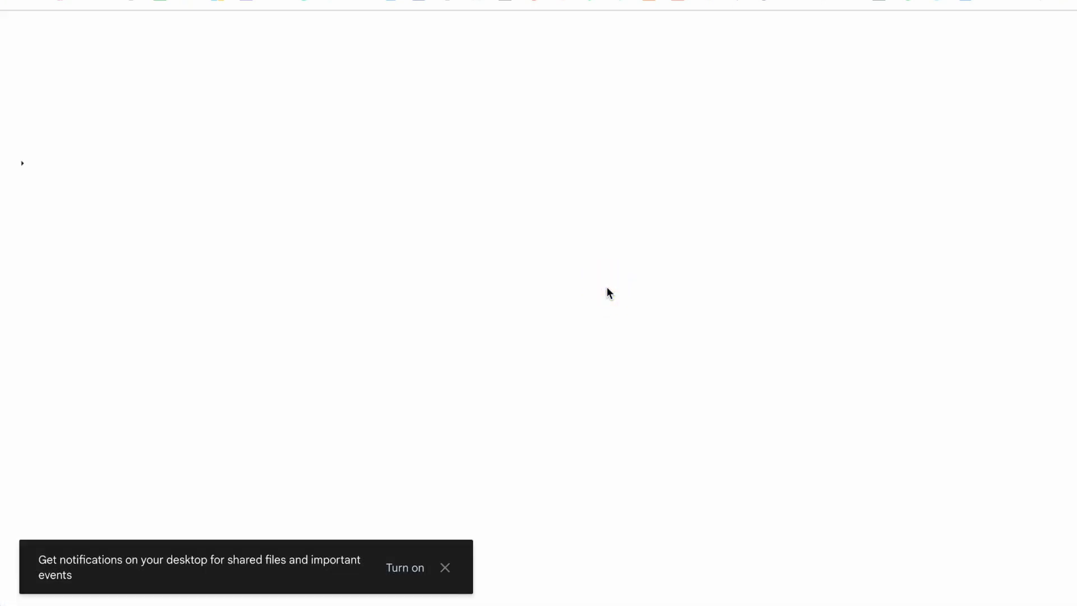
pyautogui.scroll(-3, 475, 356)
pyautogui.scroll(-14, 474, 353)
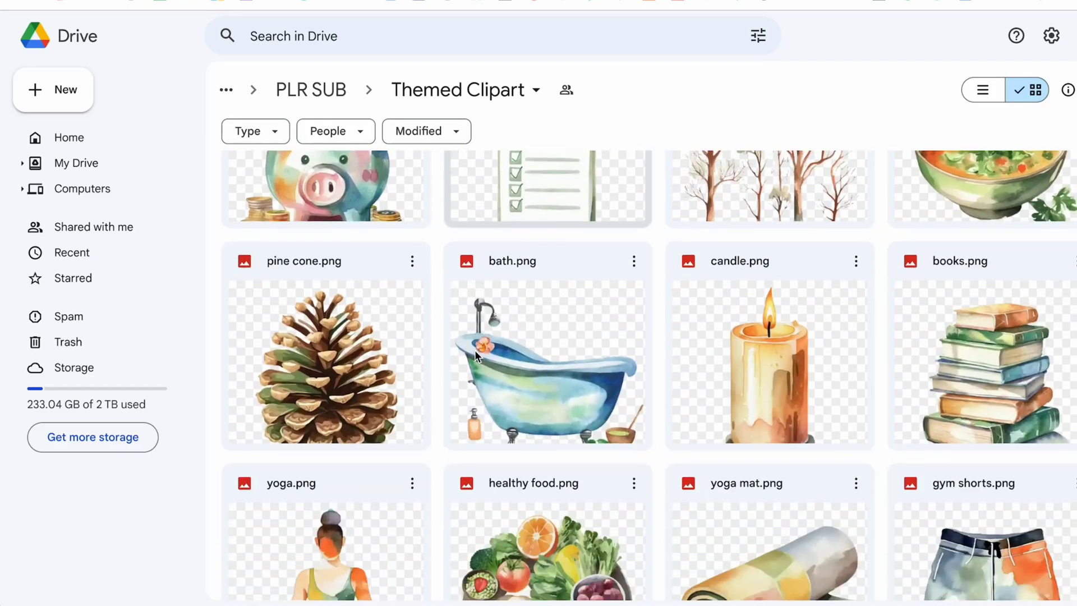
pyautogui.scroll(15, 475, 350)
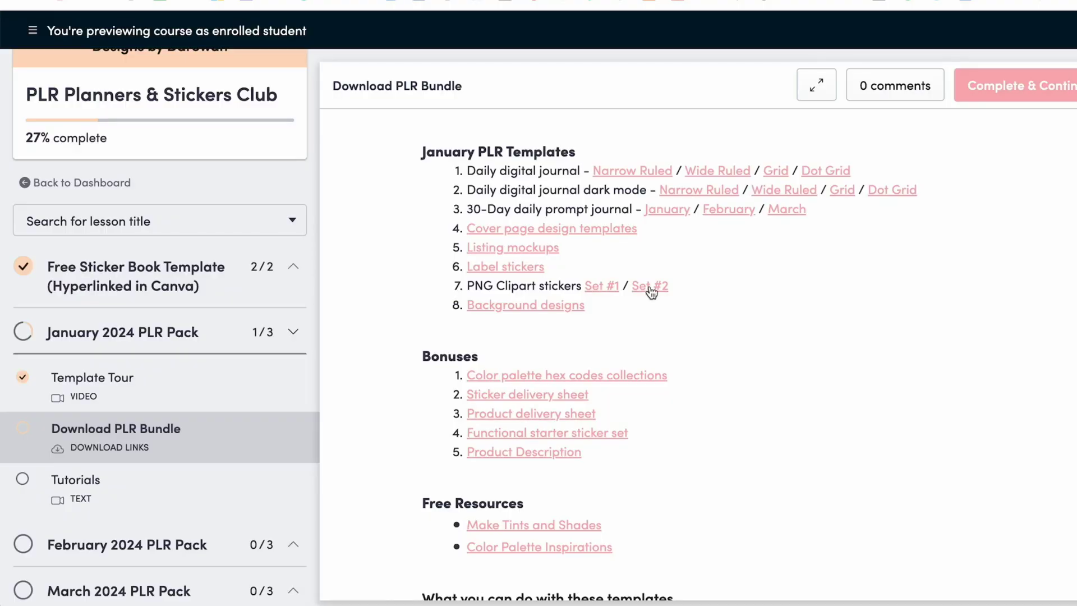
# Step: Open PNG Clipart stickers Set #2 from the Download PLR Bundle lesson and look through the handwritten days of the week images in Google Drive
pyautogui.click(649, 287)
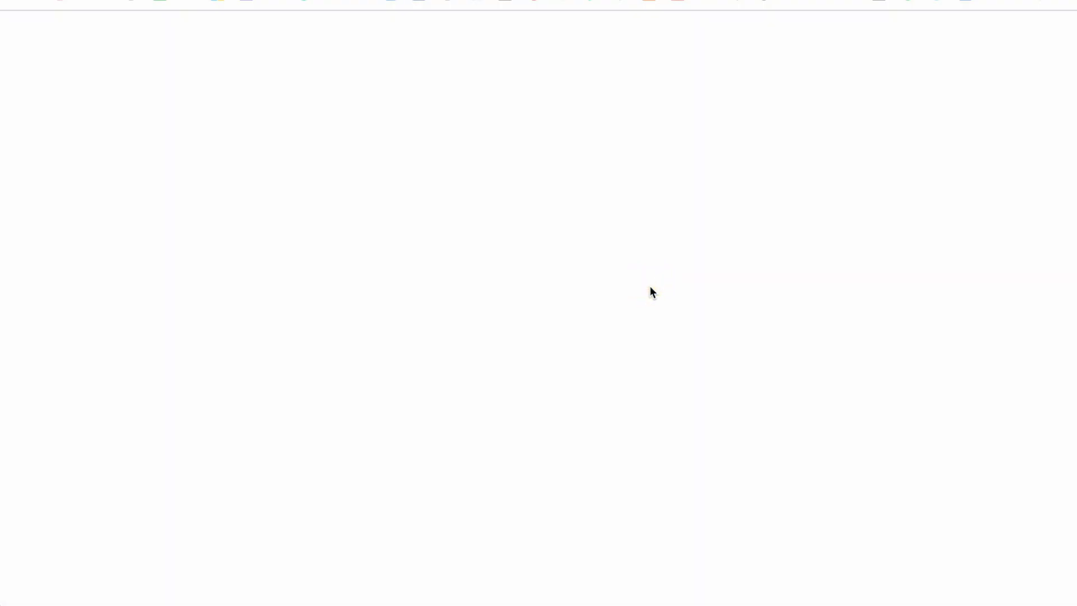
pyautogui.scroll(-3, 652, 291)
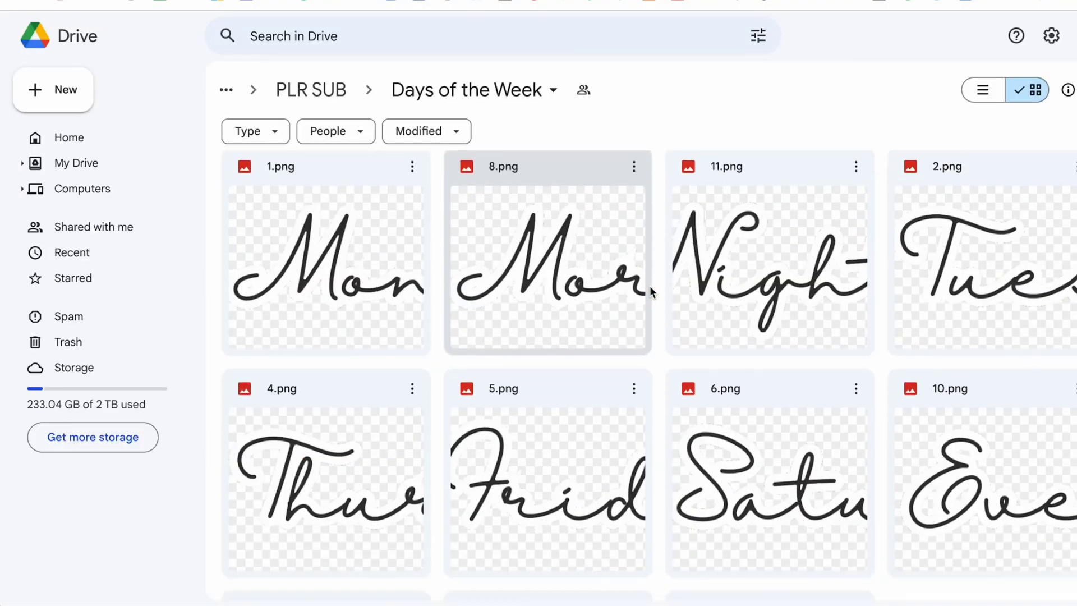
pyautogui.scroll(-2, 649, 285)
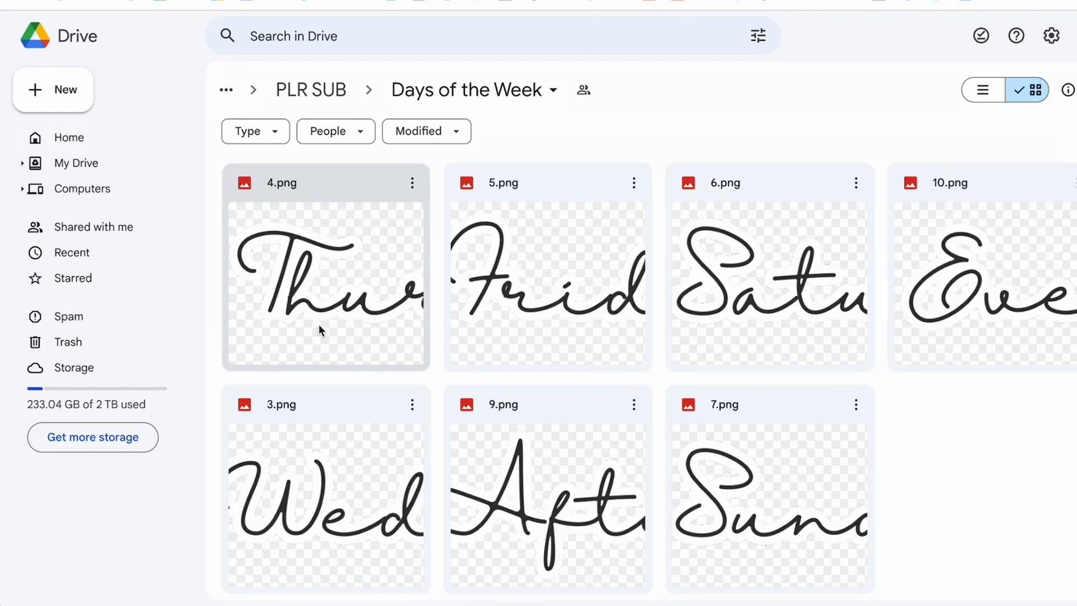
pyautogui.scroll(3, 377, 454)
pyautogui.scroll(-4, 589, 335)
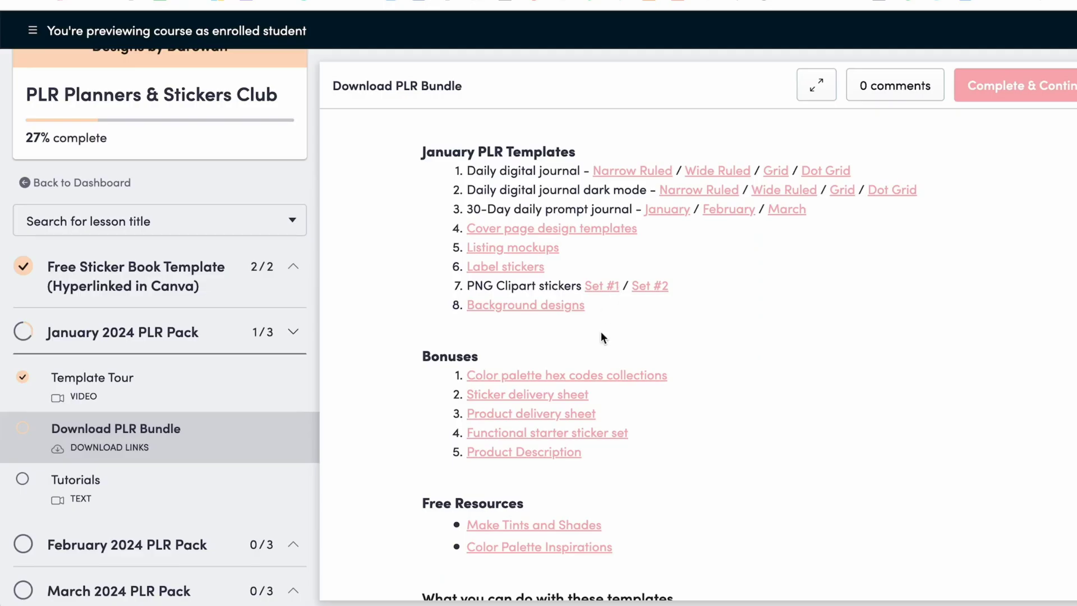
# Step: Open the Background designs link from the Download PLR Bundle lesson and look through the botanical pattern images in Google Drive
pyautogui.click(527, 305)
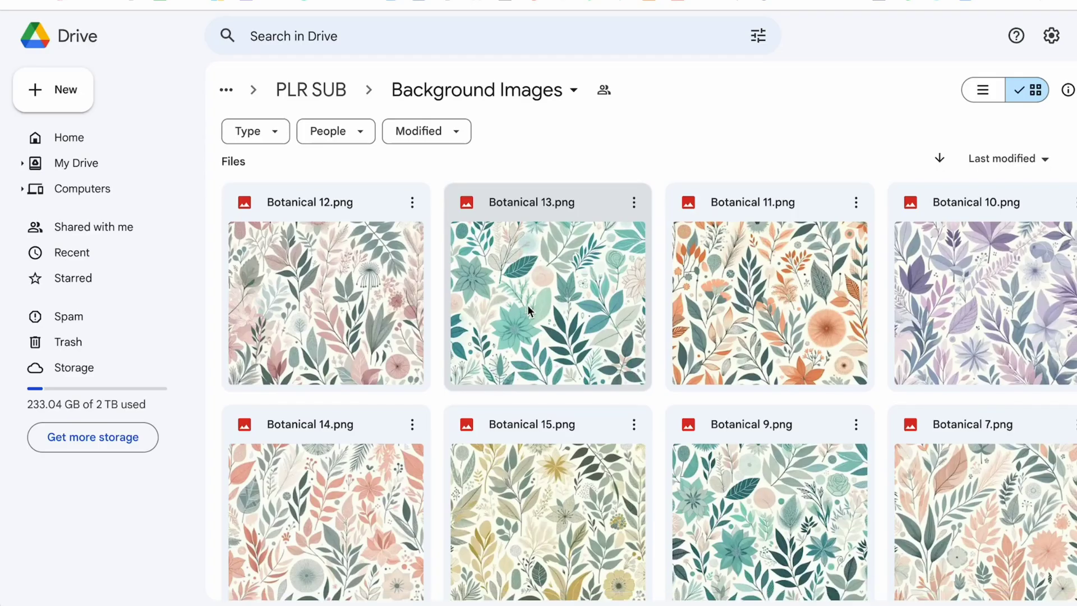
pyautogui.scroll(-2, 528, 305)
pyautogui.scroll(-7, 527, 304)
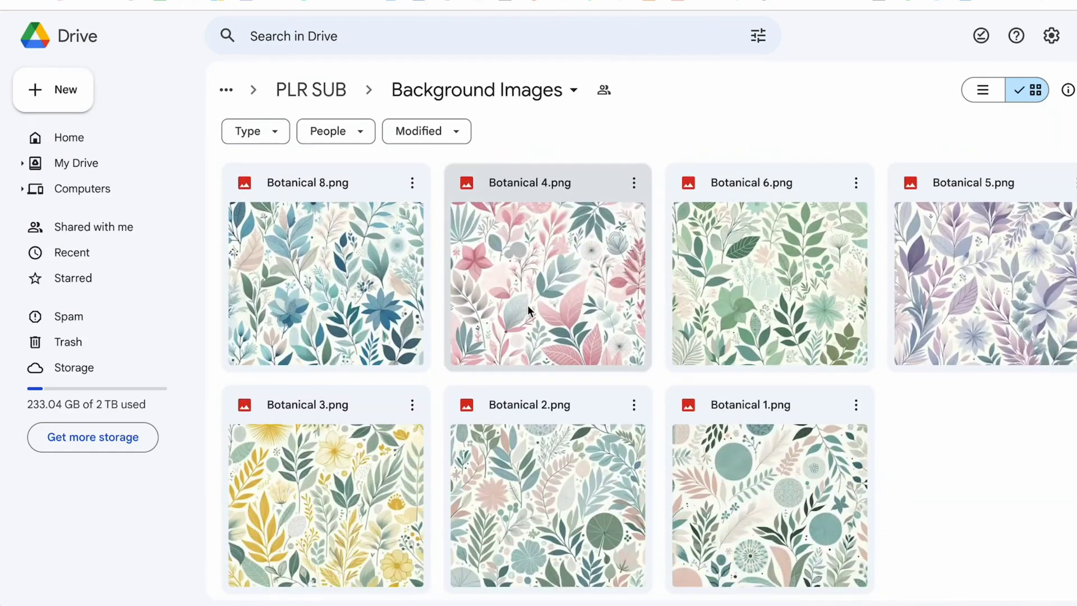
pyautogui.scroll(6, 528, 304)
pyautogui.scroll(3, 527, 304)
pyautogui.scroll(-6, 527, 305)
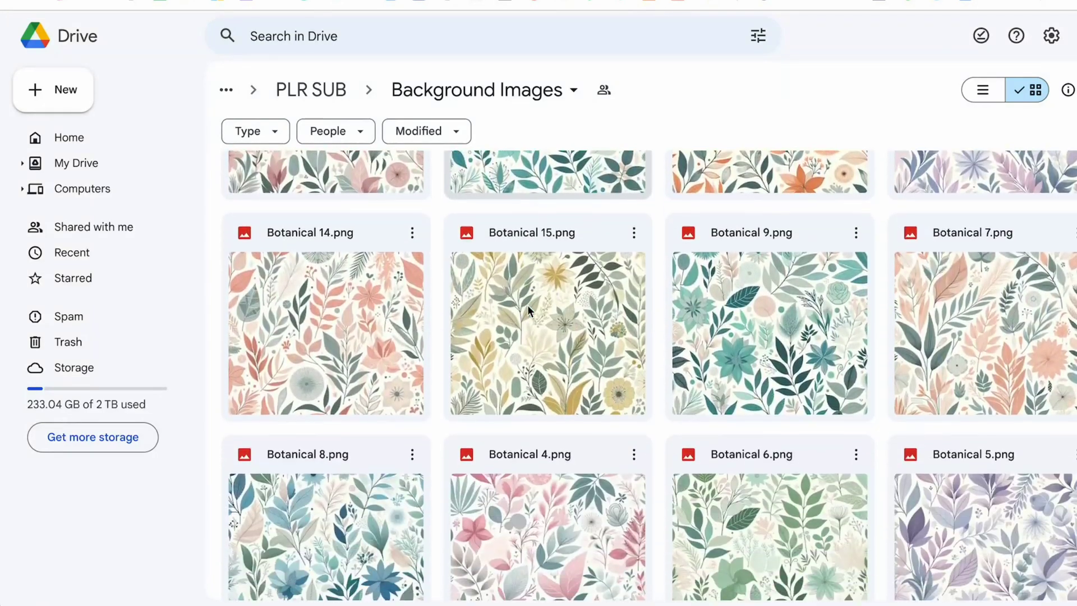
pyautogui.scroll(-2, 528, 305)
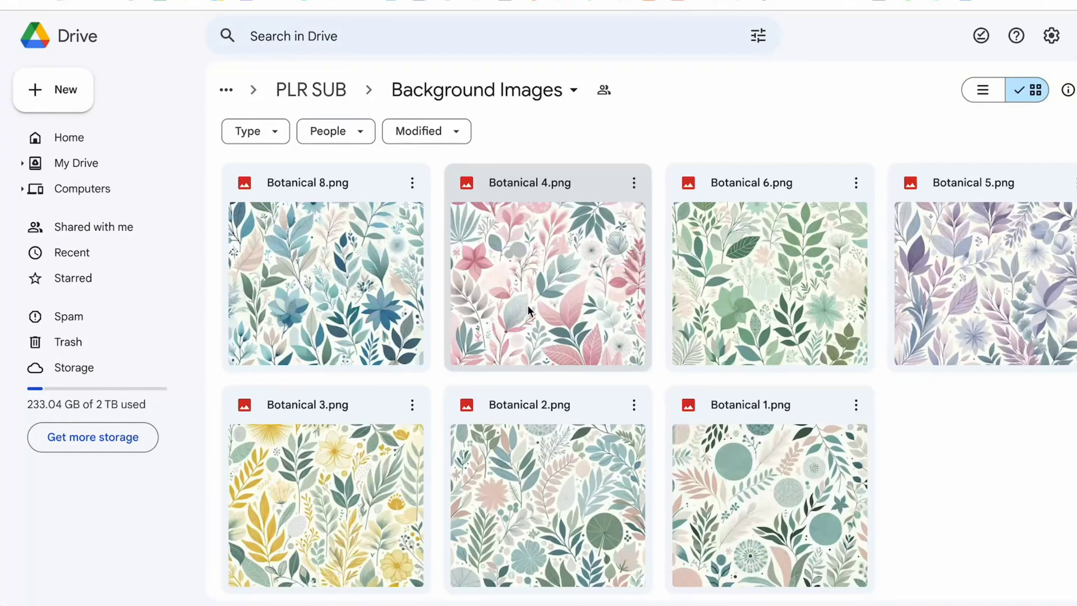
pyautogui.scroll(8, 528, 305)
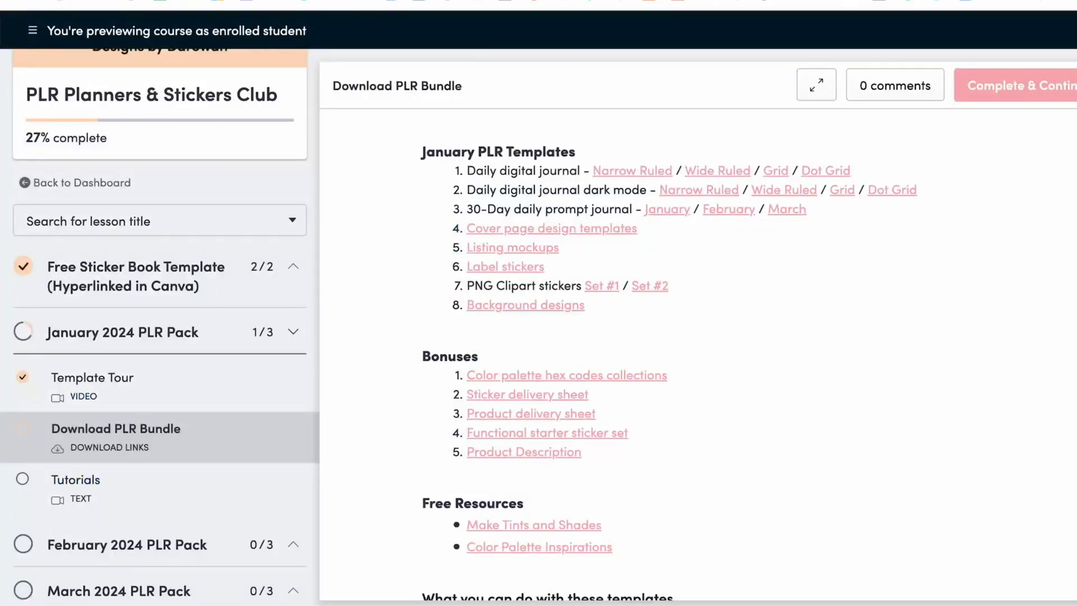
# Step: Review the Bonuses and Free Resources lists in the course's Download PLR Bundle lesson
pyautogui.scroll(-2, 550, 376)
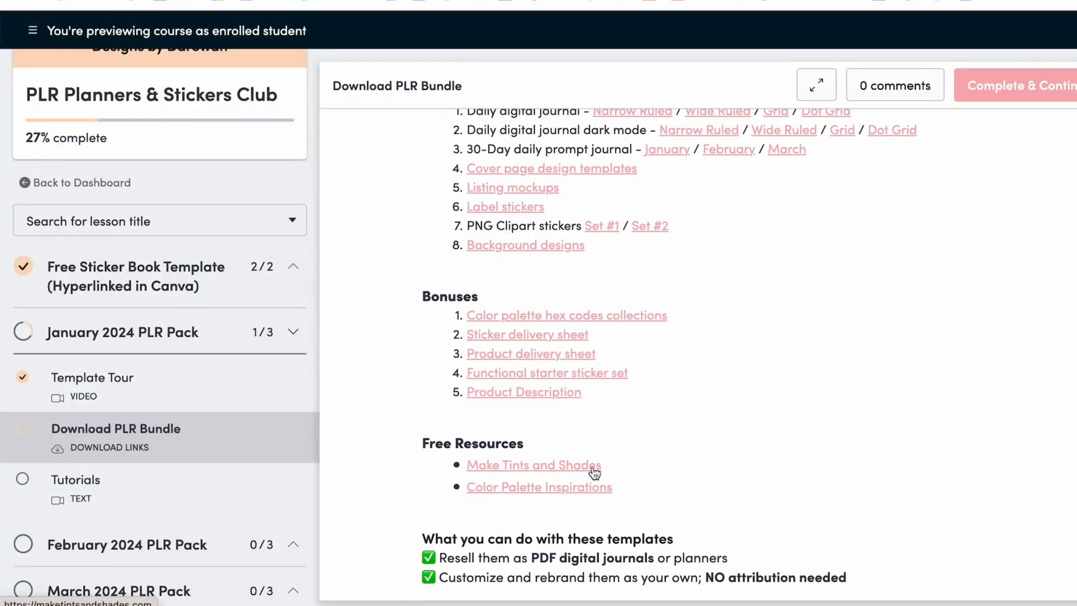
pyautogui.scroll(1, 566, 386)
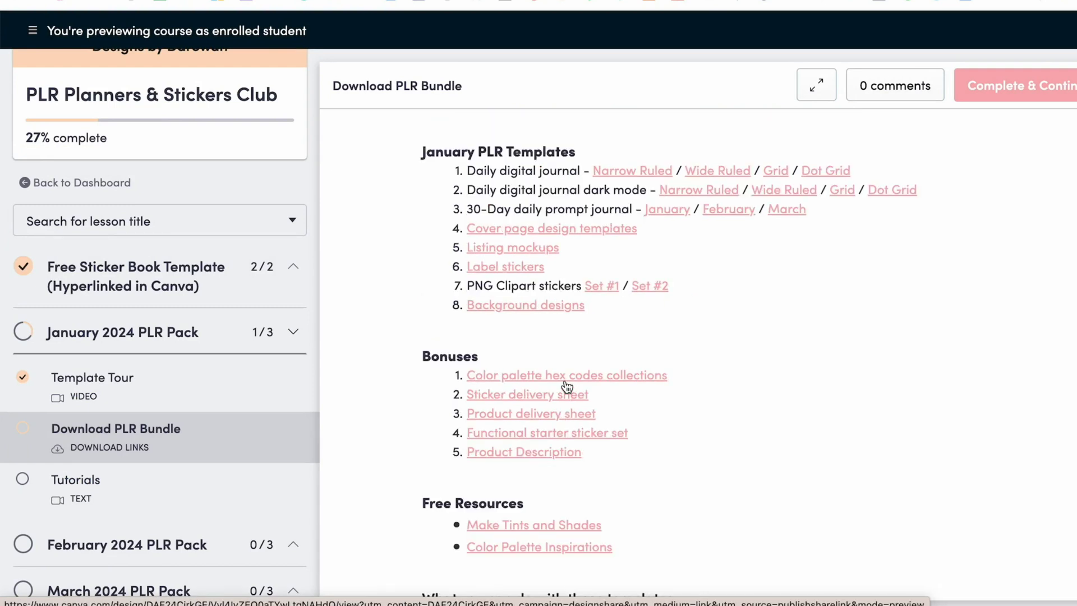
pyautogui.scroll(-2, 566, 385)
pyautogui.scroll(2, 566, 386)
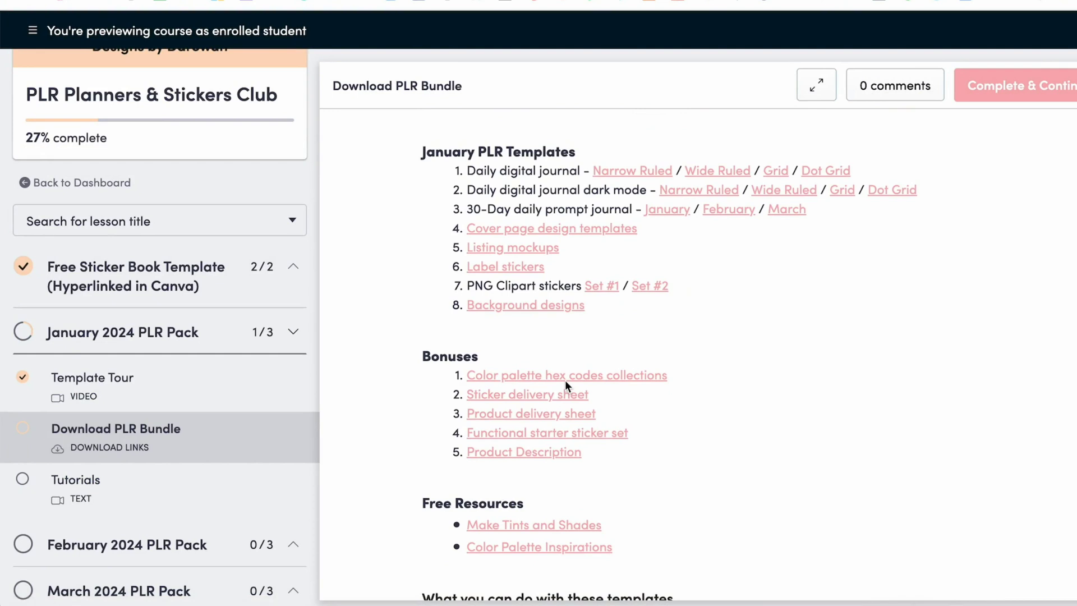